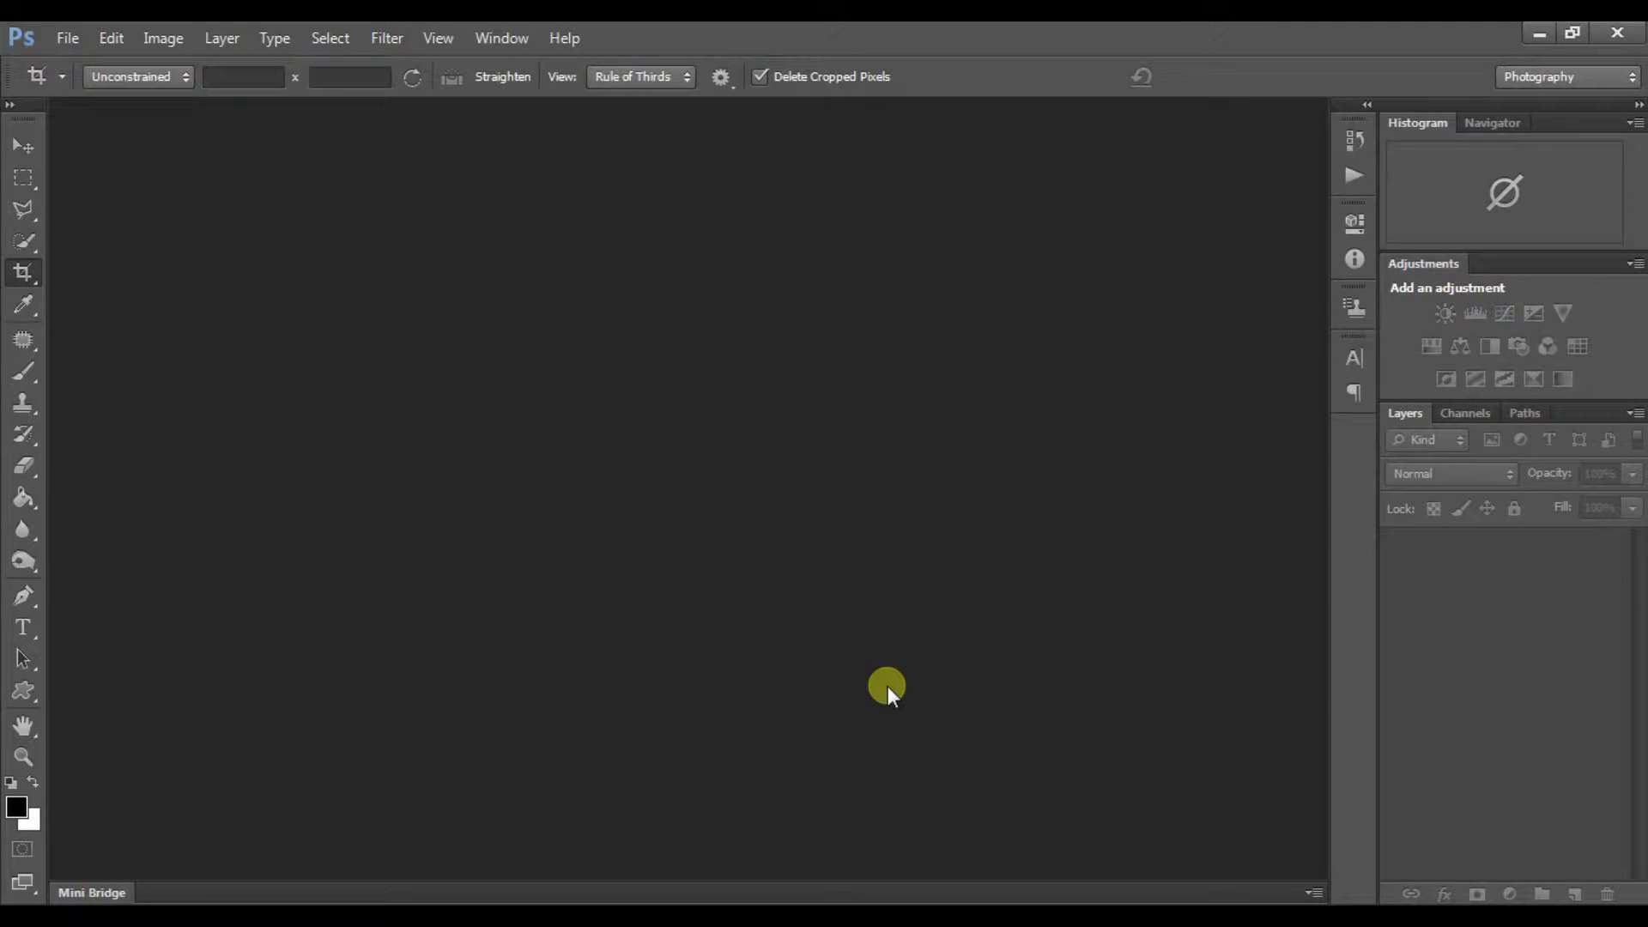
- Create a new white-background document 1380 x 1441 px at 300 ppi
{"action": "left_click", "coordinate": [67, 43]}
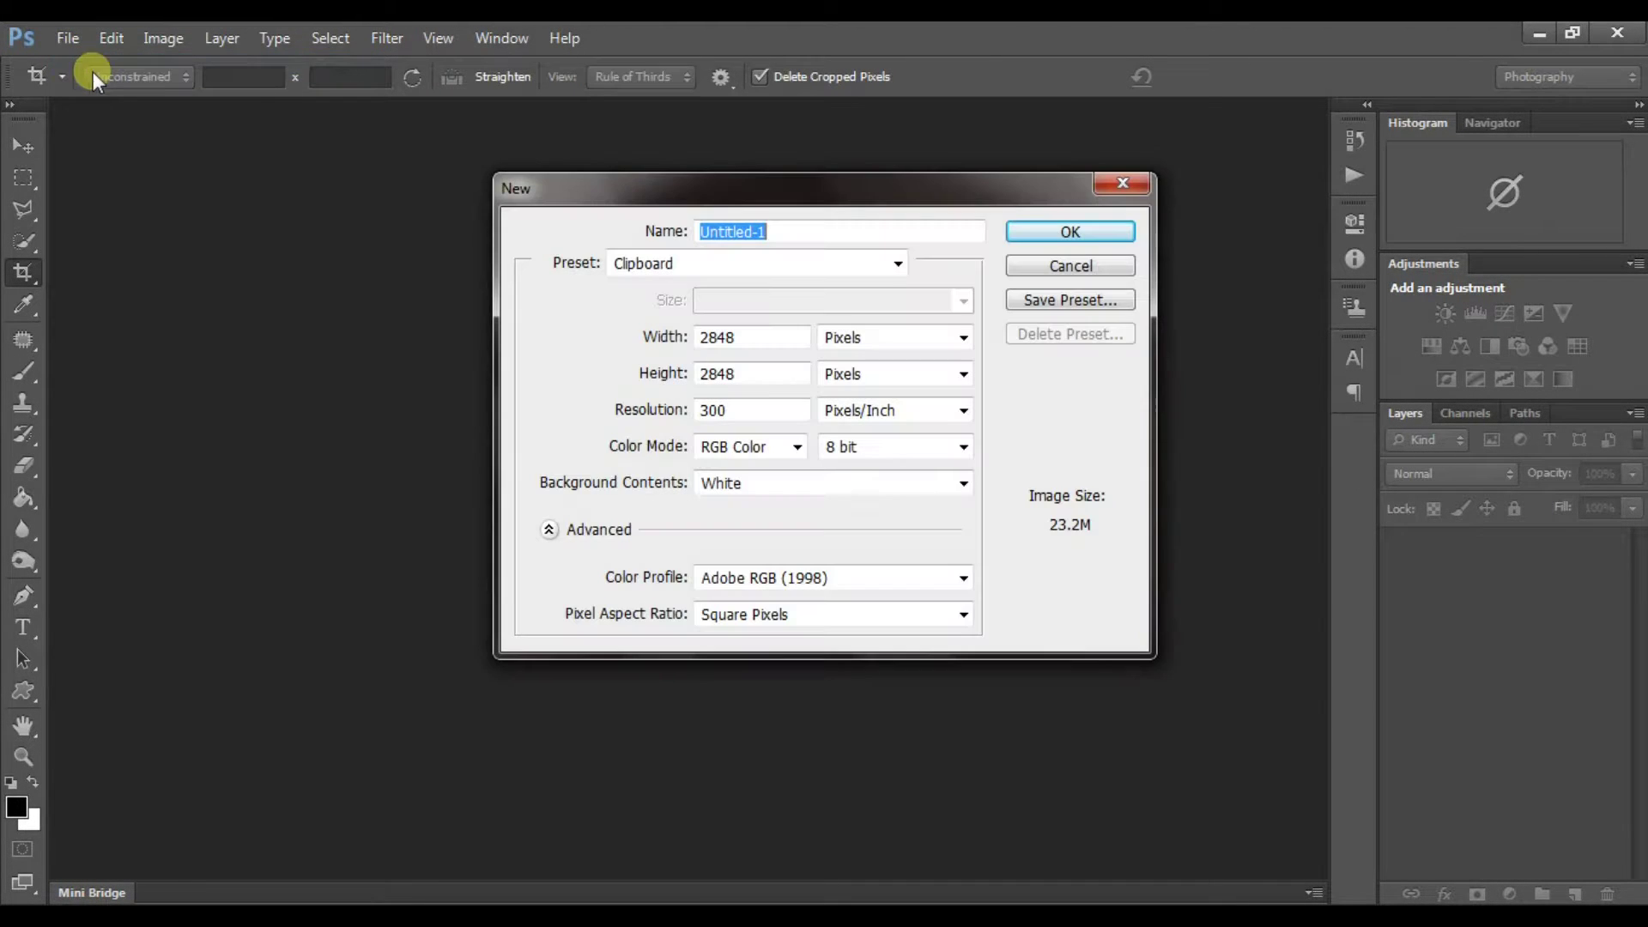
{"action": "key", "text": "Tab"}
{"action": "type", "text": "1380"}
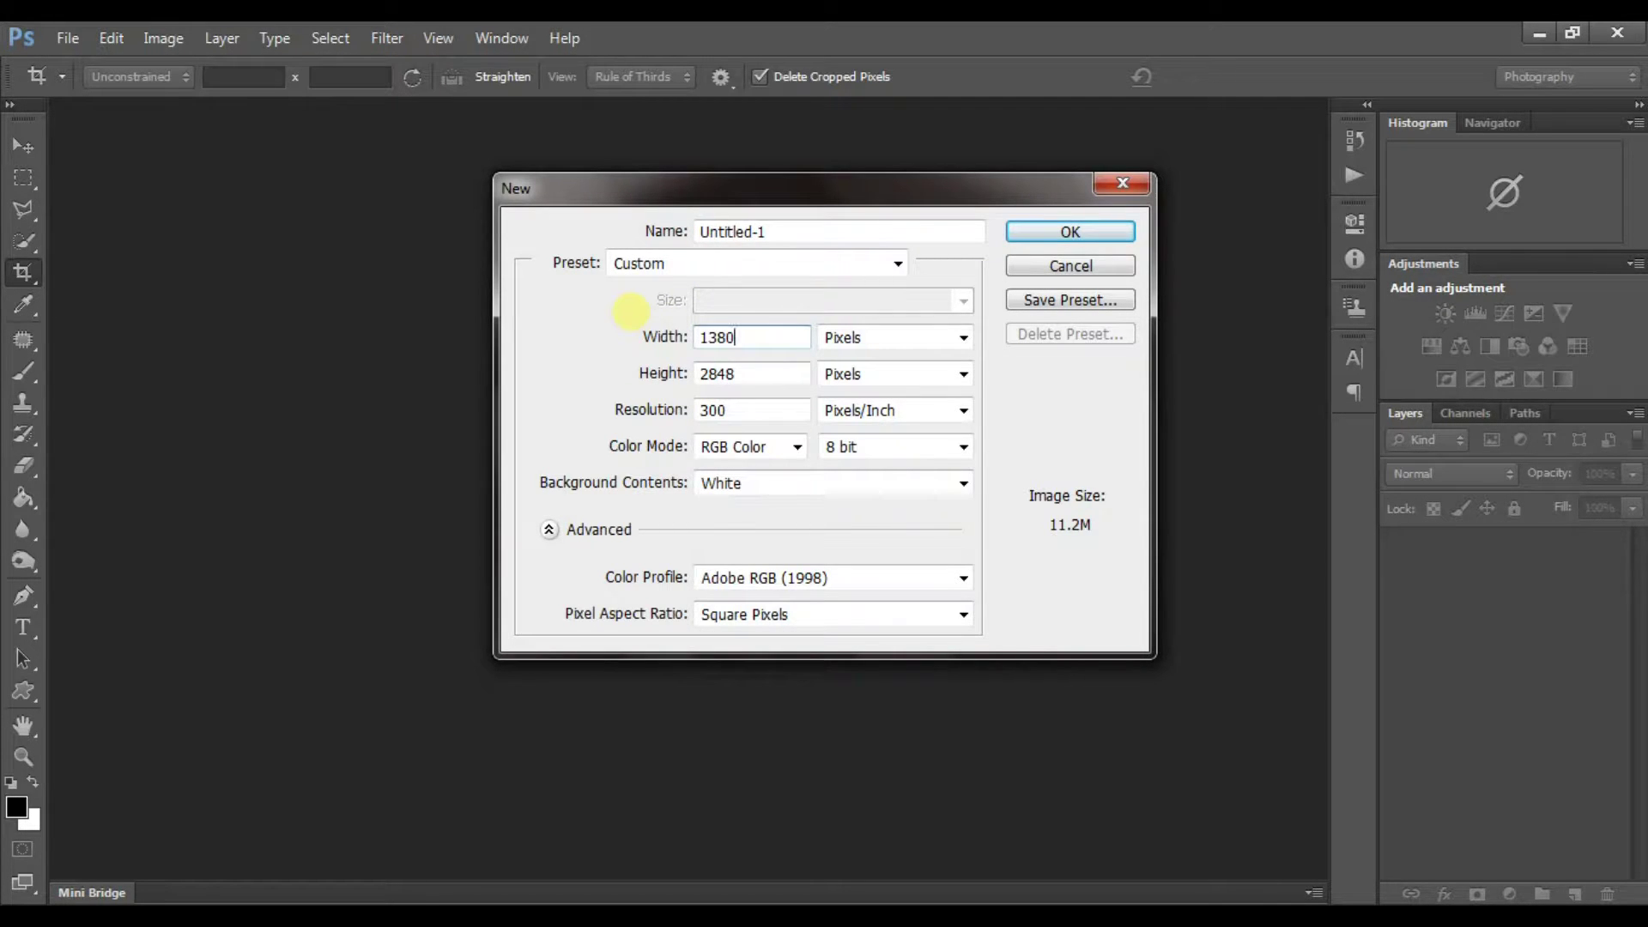
{"action": "key", "text": "Tab"}
{"action": "key", "text": "Tab"}
{"action": "type", "text": "1441"}
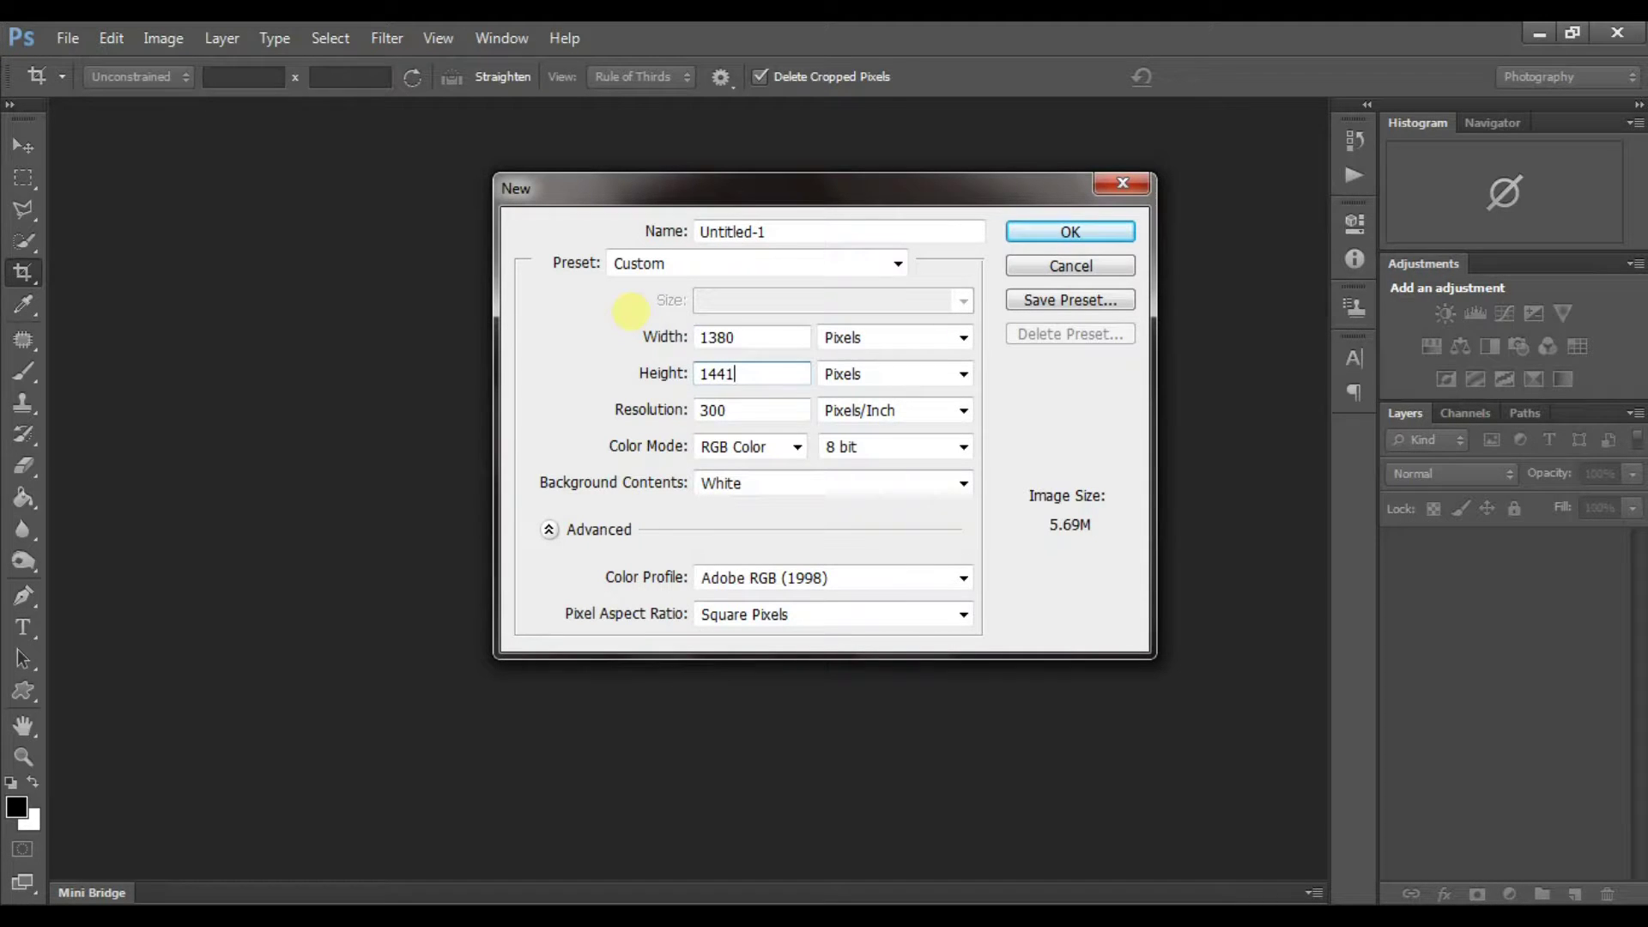
{"action": "key", "text": "Tab"}
{"action": "key", "text": "Tab"}
{"action": "key", "text": "Tab"}
{"action": "key", "text": "Tab"}
{"action": "key", "text": "Return"}
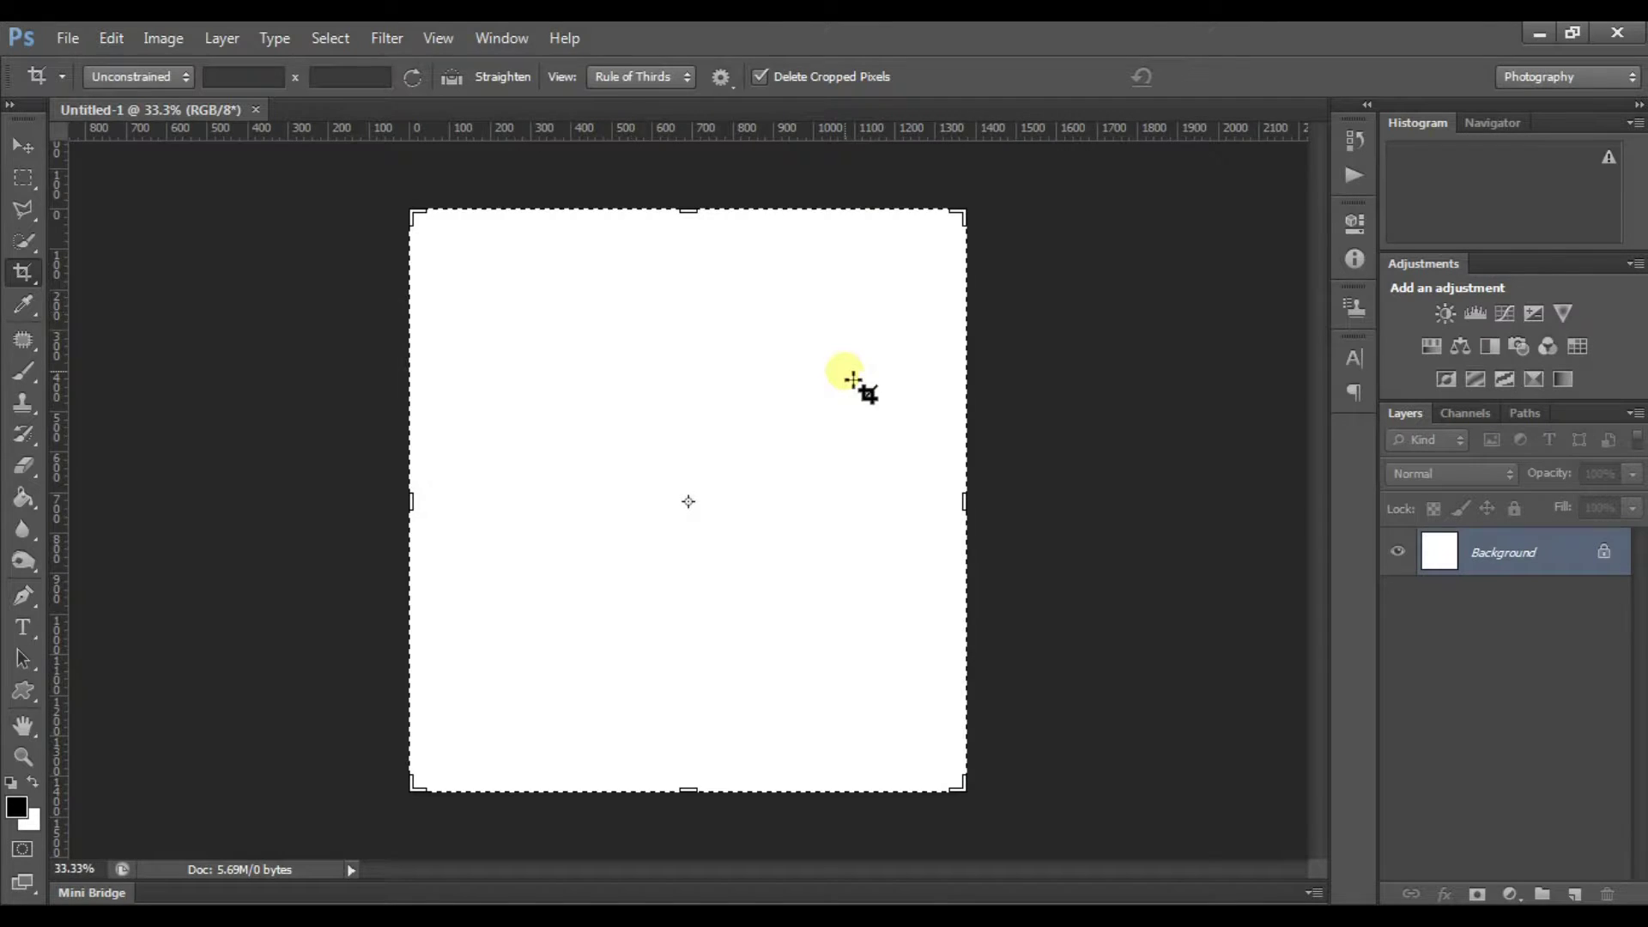
- Add an empty Layer 1 above the background
{"action": "right_click", "coordinate": [387, 115]}
{"action": "key", "text": "Escape"}
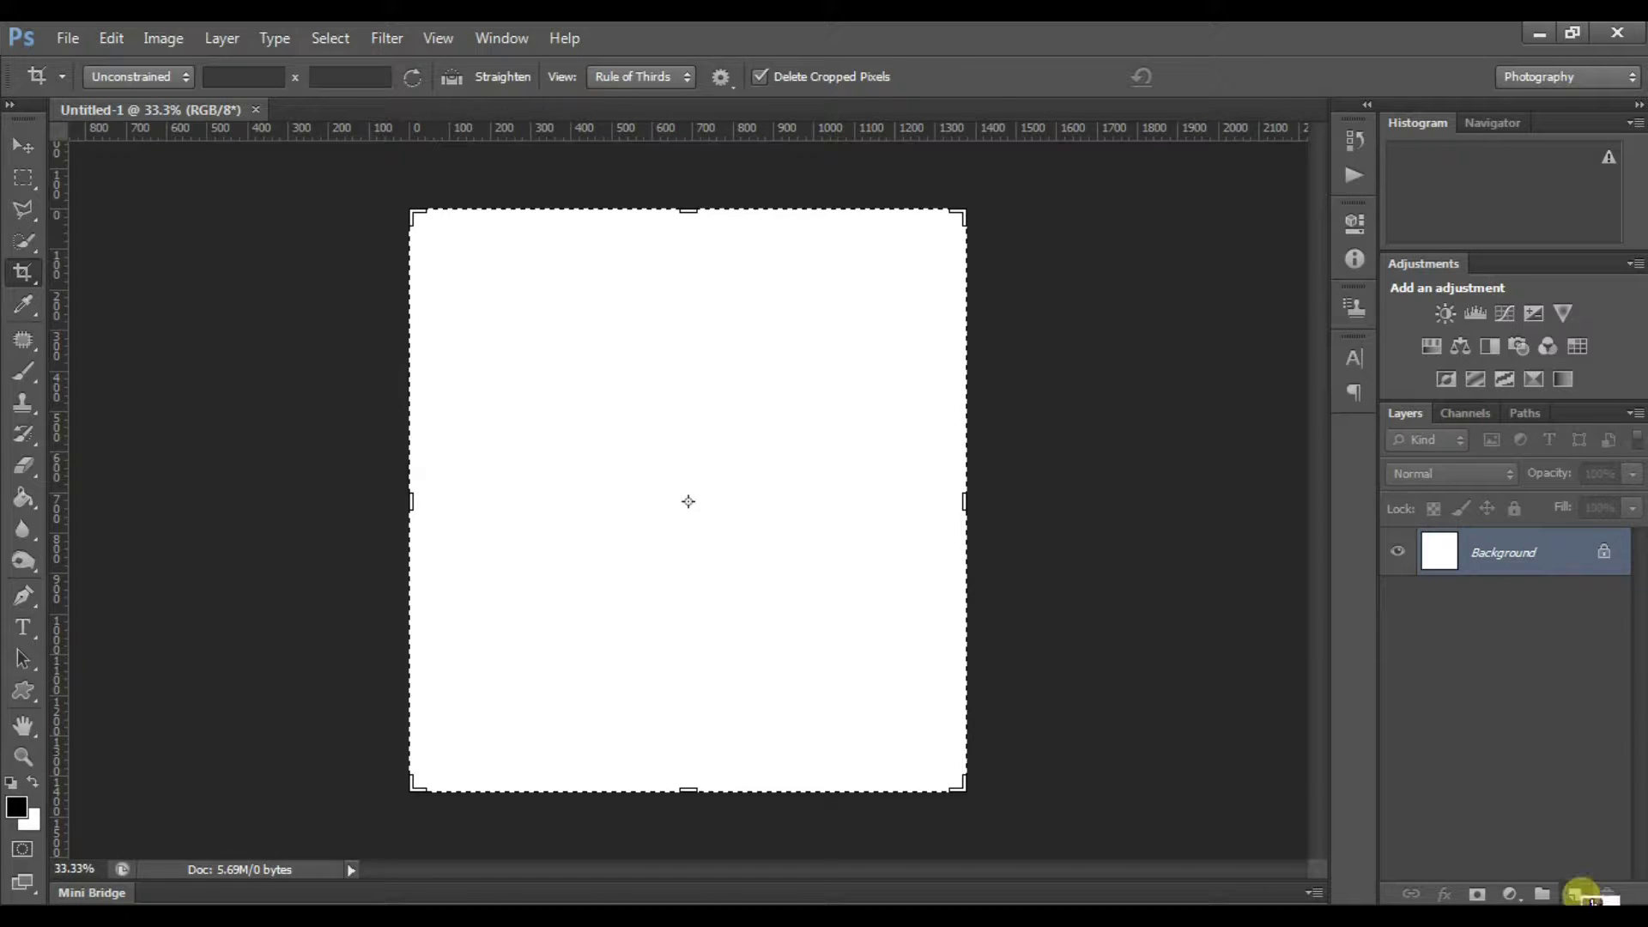
{"action": "left_click", "coordinate": [1574, 895]}
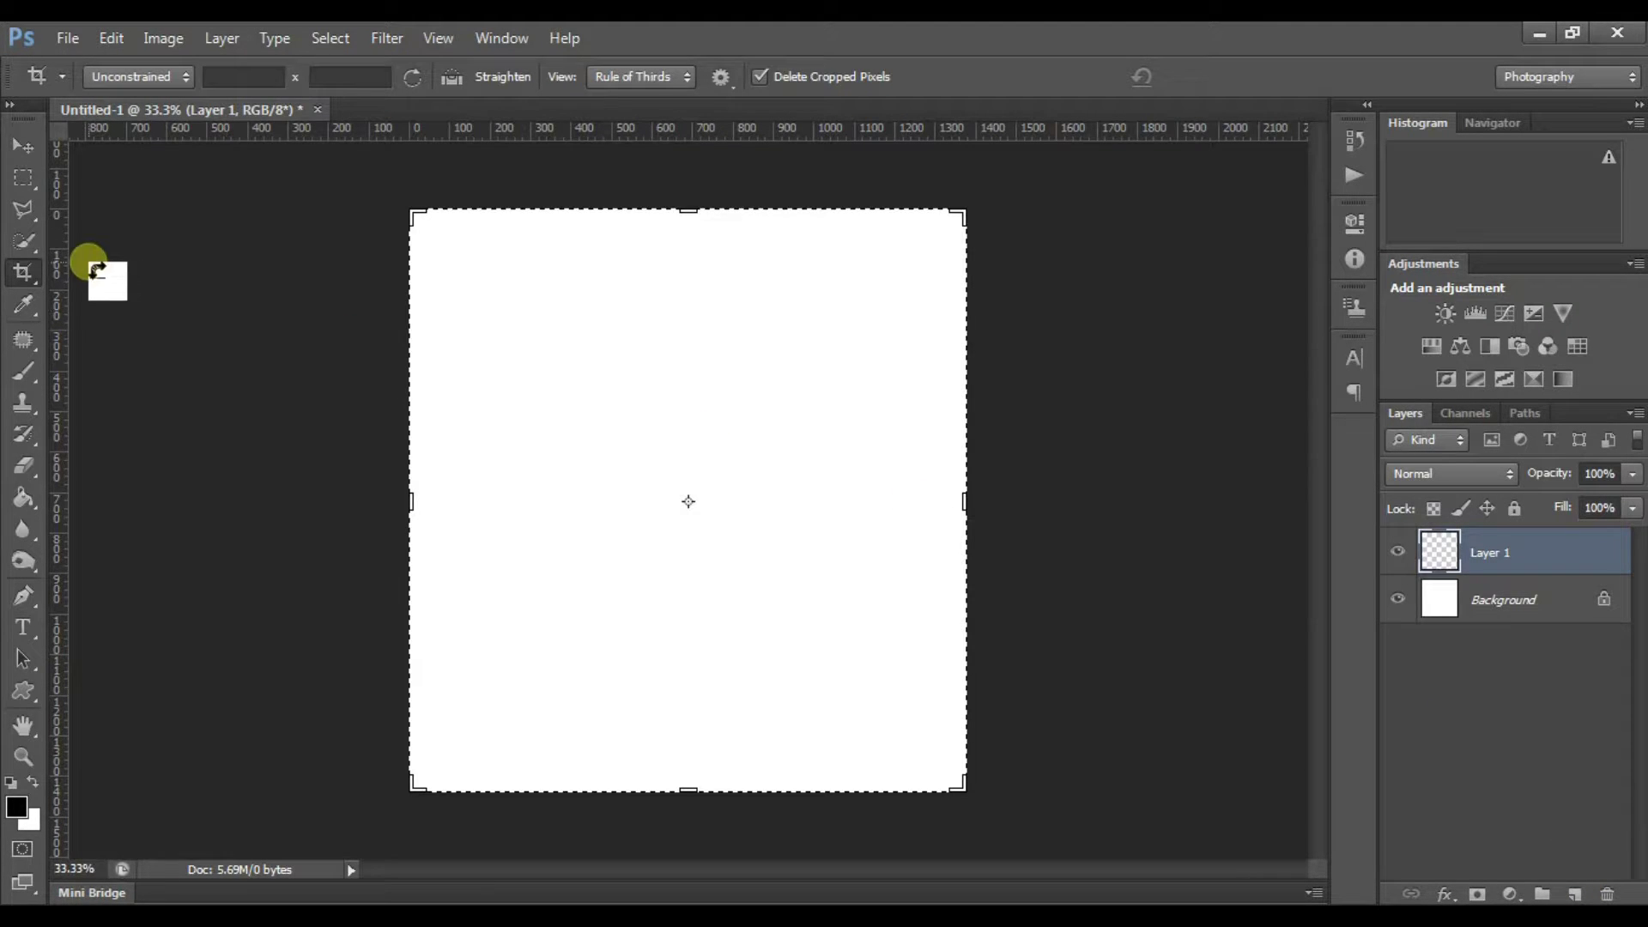
- Draw a roughly 339 x 162 px rectangular selection at the canvas's top-left corner
{"action": "left_click", "coordinate": [23, 178]}
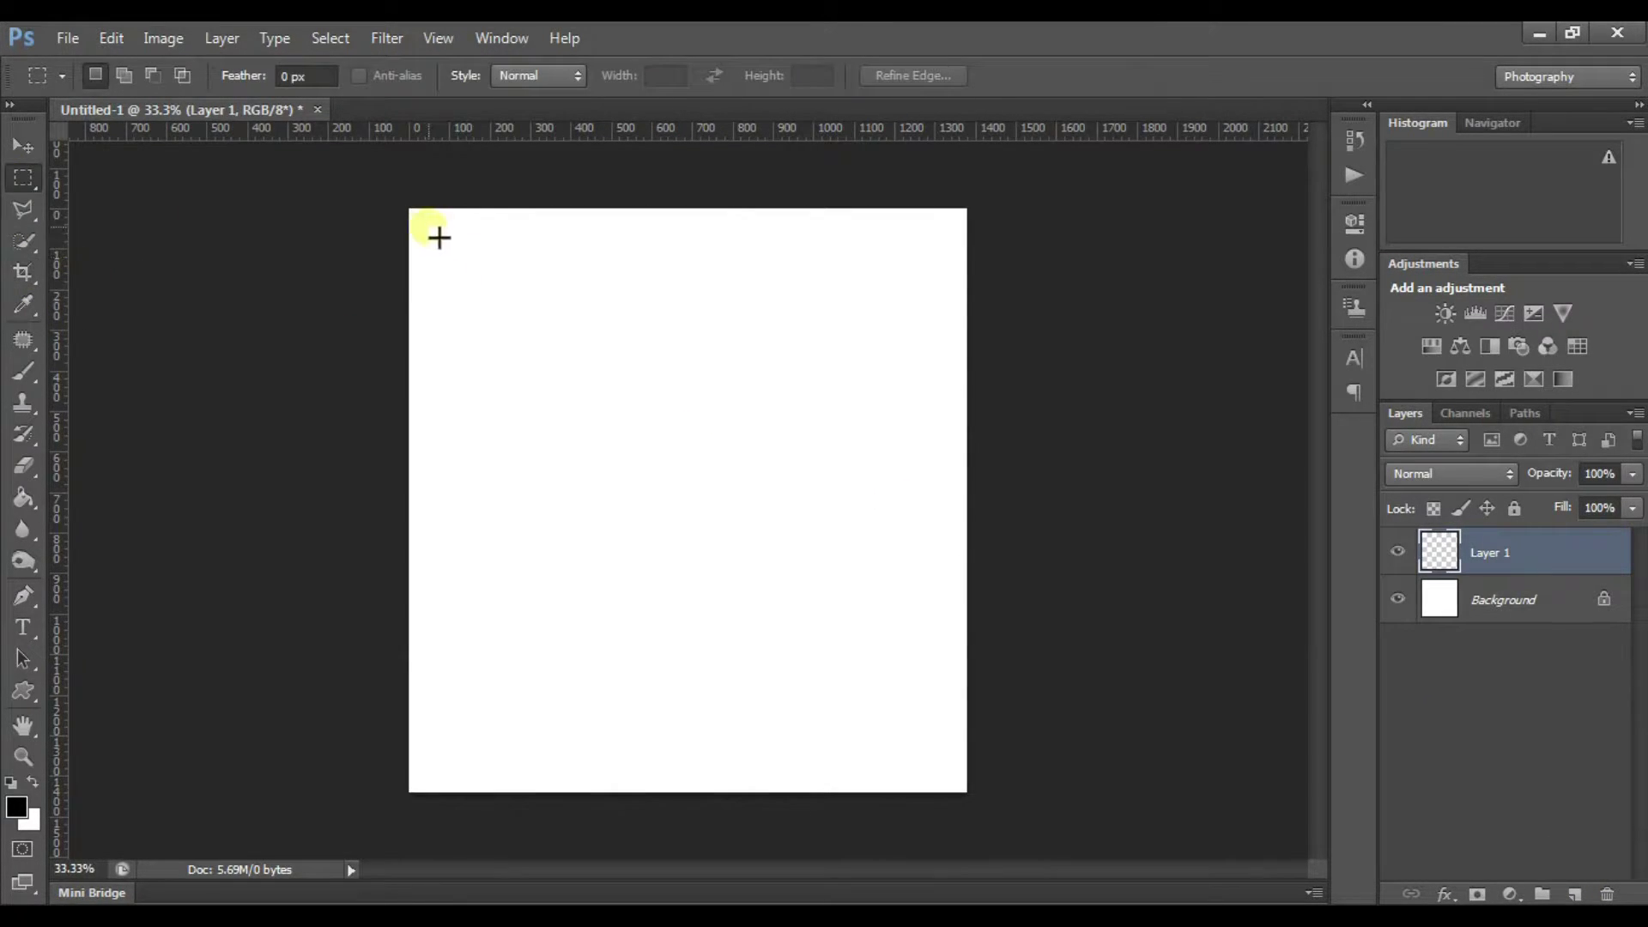
{"action": "left_click_drag", "start_coordinate": [409, 209], "coordinate": [545, 273]}
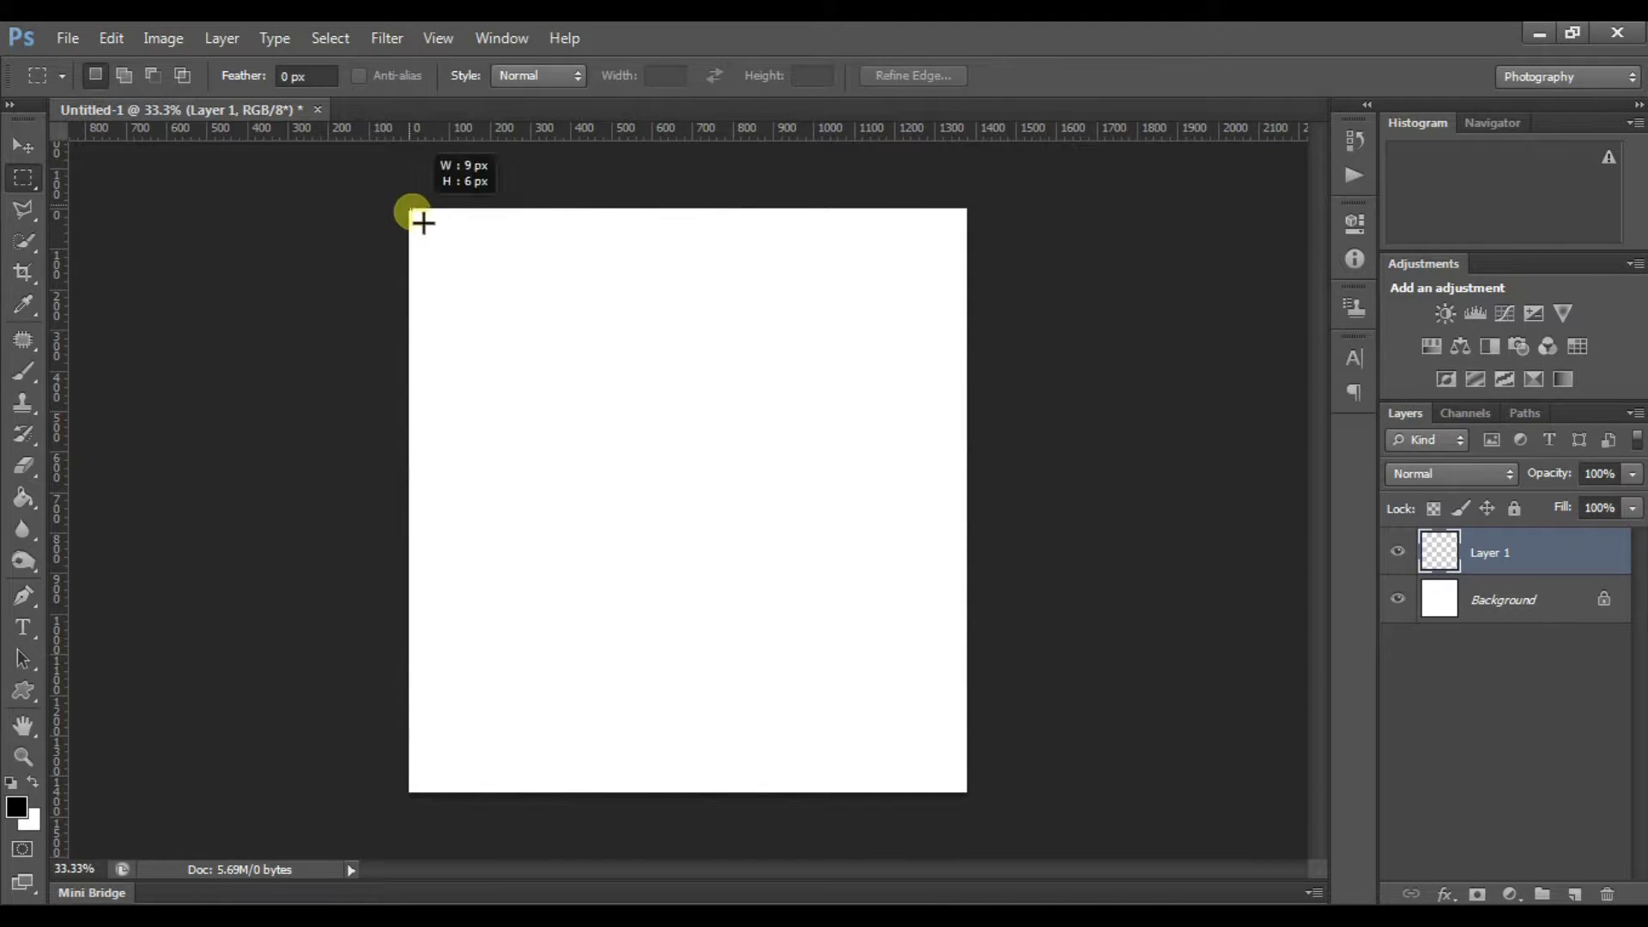
{"action": "left_click_drag", "start_coordinate": [554, 282], "coordinate": [547, 276]}
- Stretch the selection into a tall narrow strip down the canvas's left side
{"action": "right_click", "coordinate": [538, 266]}
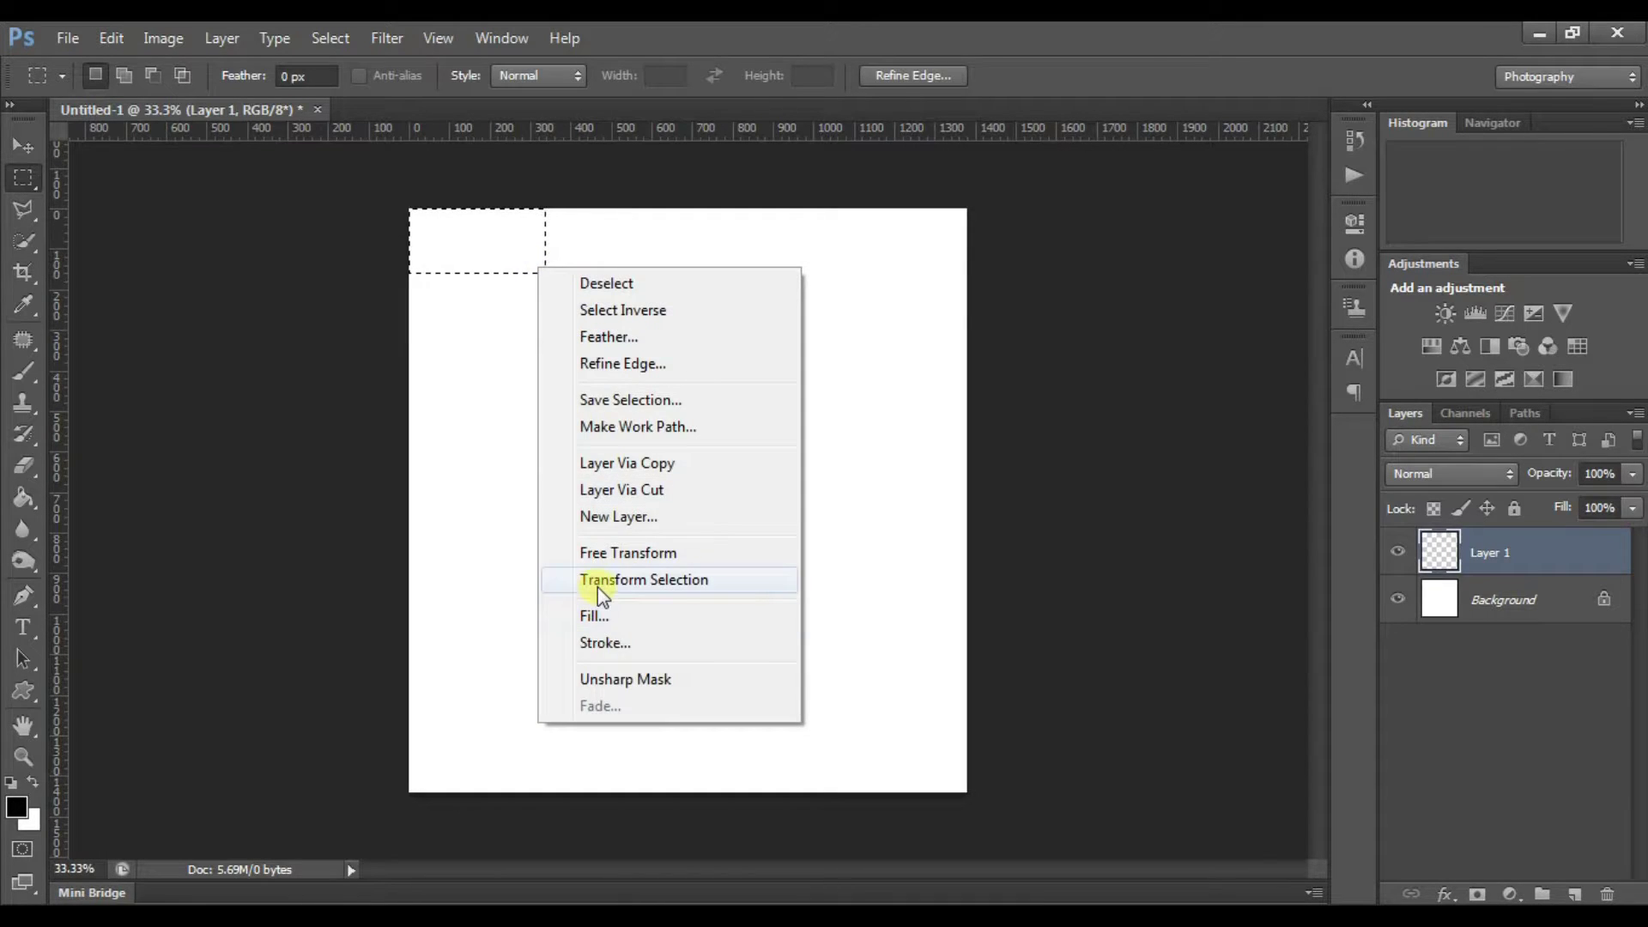
{"action": "left_click", "coordinate": [594, 579]}
{"action": "left_click_drag", "start_coordinate": [478, 273], "coordinate": [478, 790]}
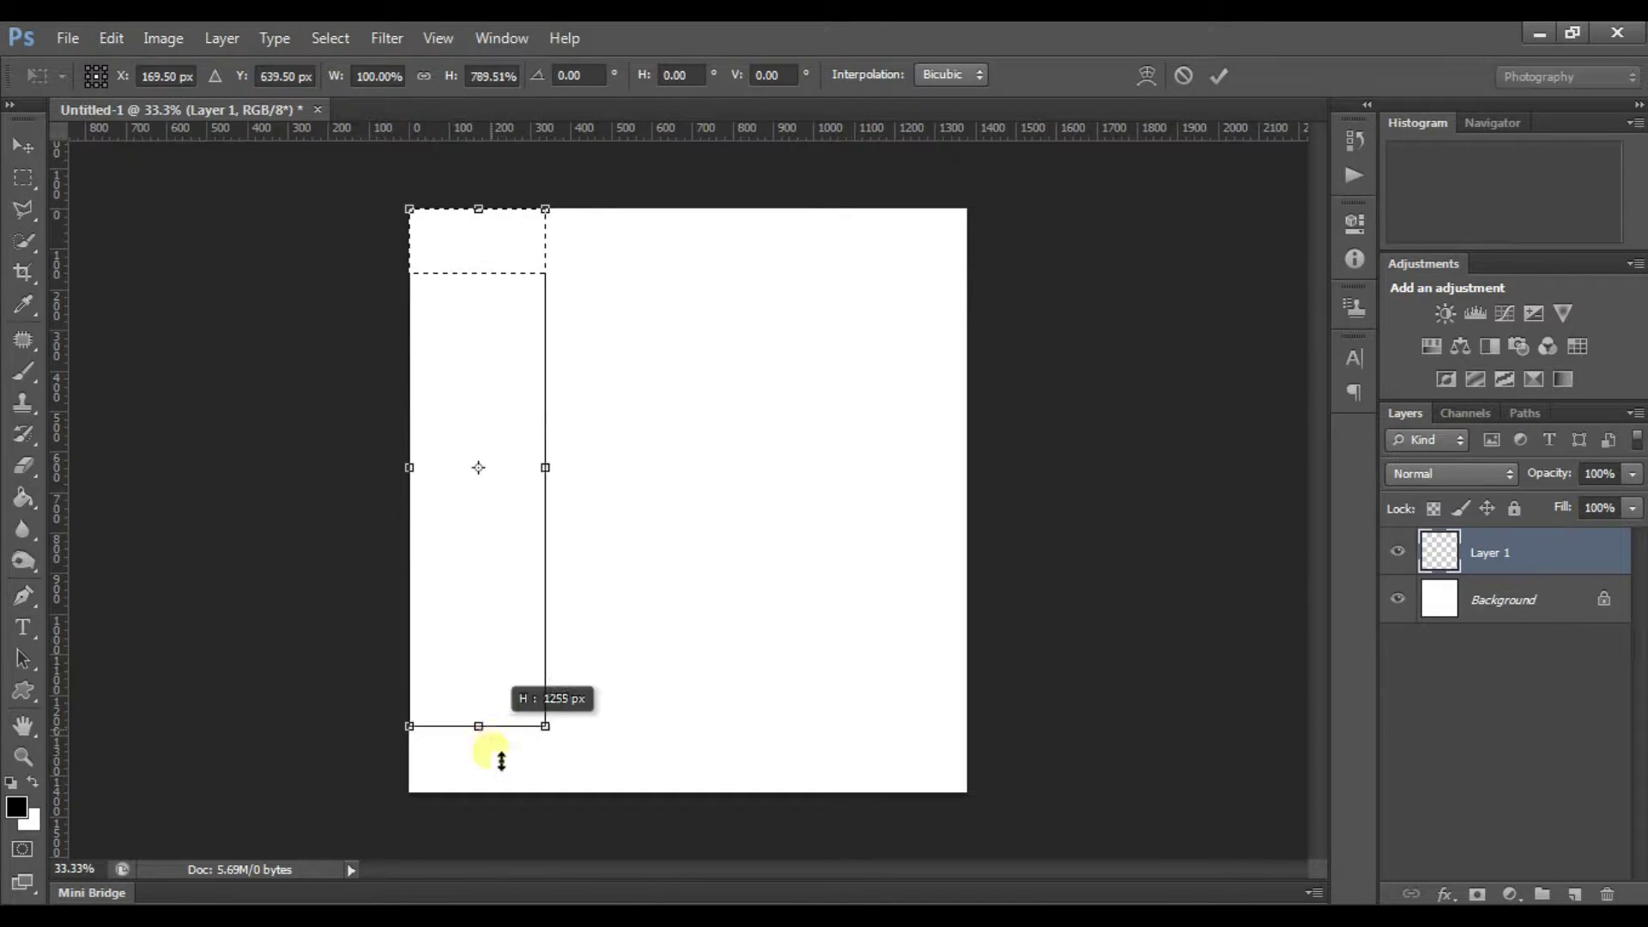
{"action": "left_click_drag", "start_coordinate": [479, 209], "coordinate": [492, 258]}
{"action": "left_click_drag", "start_coordinate": [491, 801], "coordinate": [491, 772]}
{"action": "key", "text": "Return"}
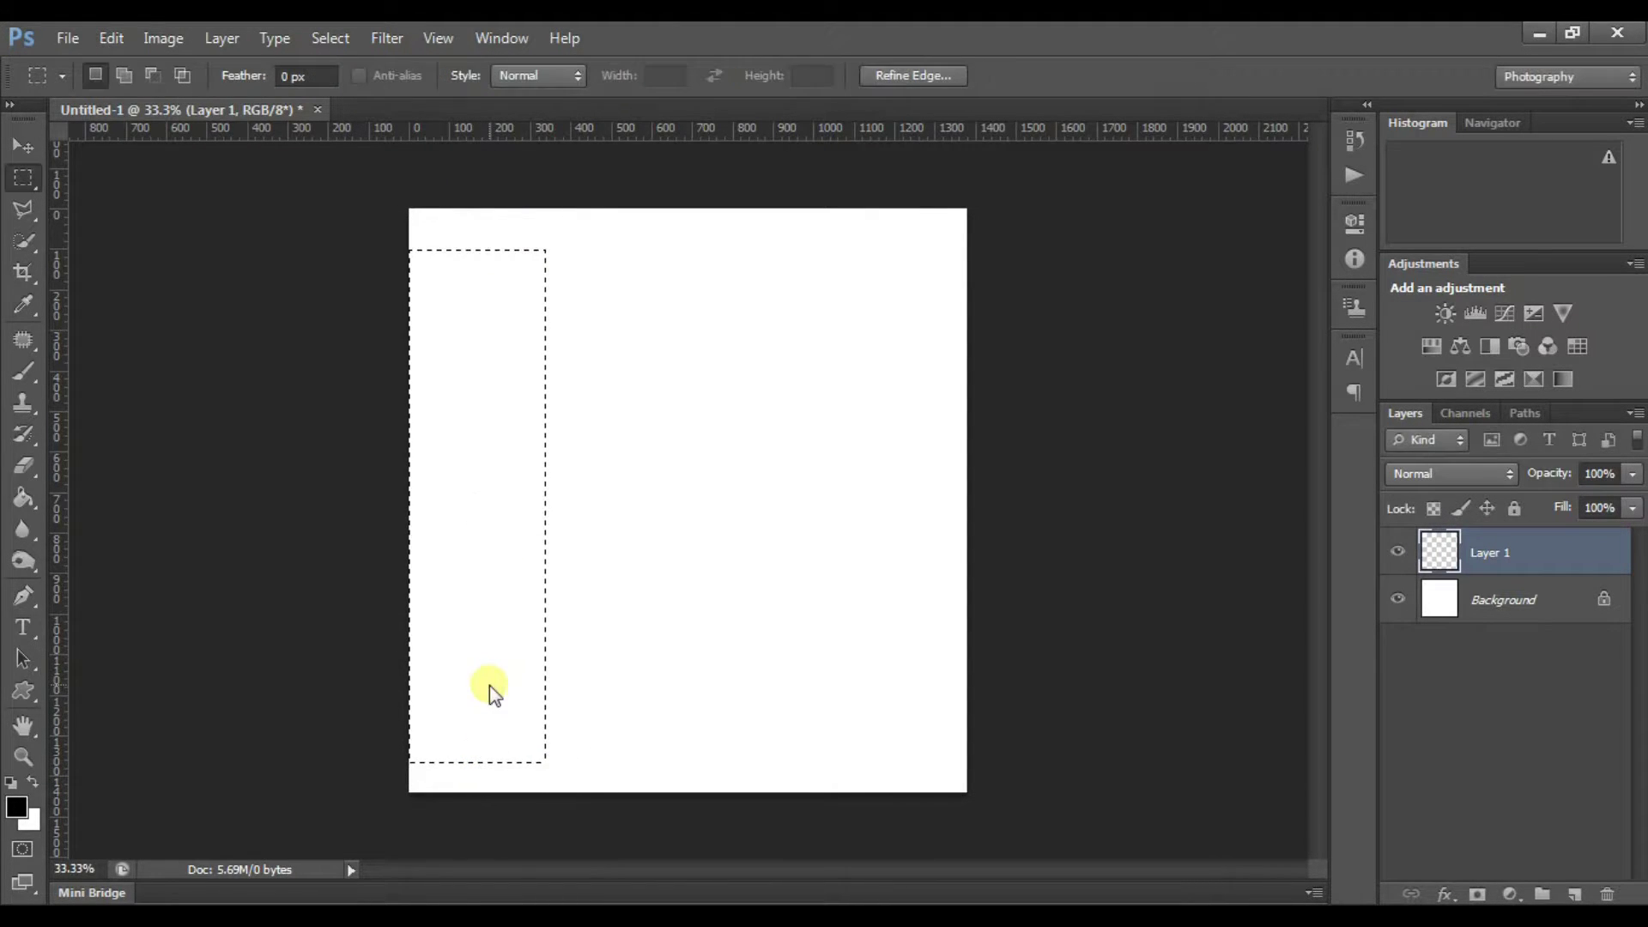
- Fill the strip selection with solid black on Layer 1
{"action": "left_click", "coordinate": [28, 499]}
{"action": "left_click", "coordinate": [506, 456]}
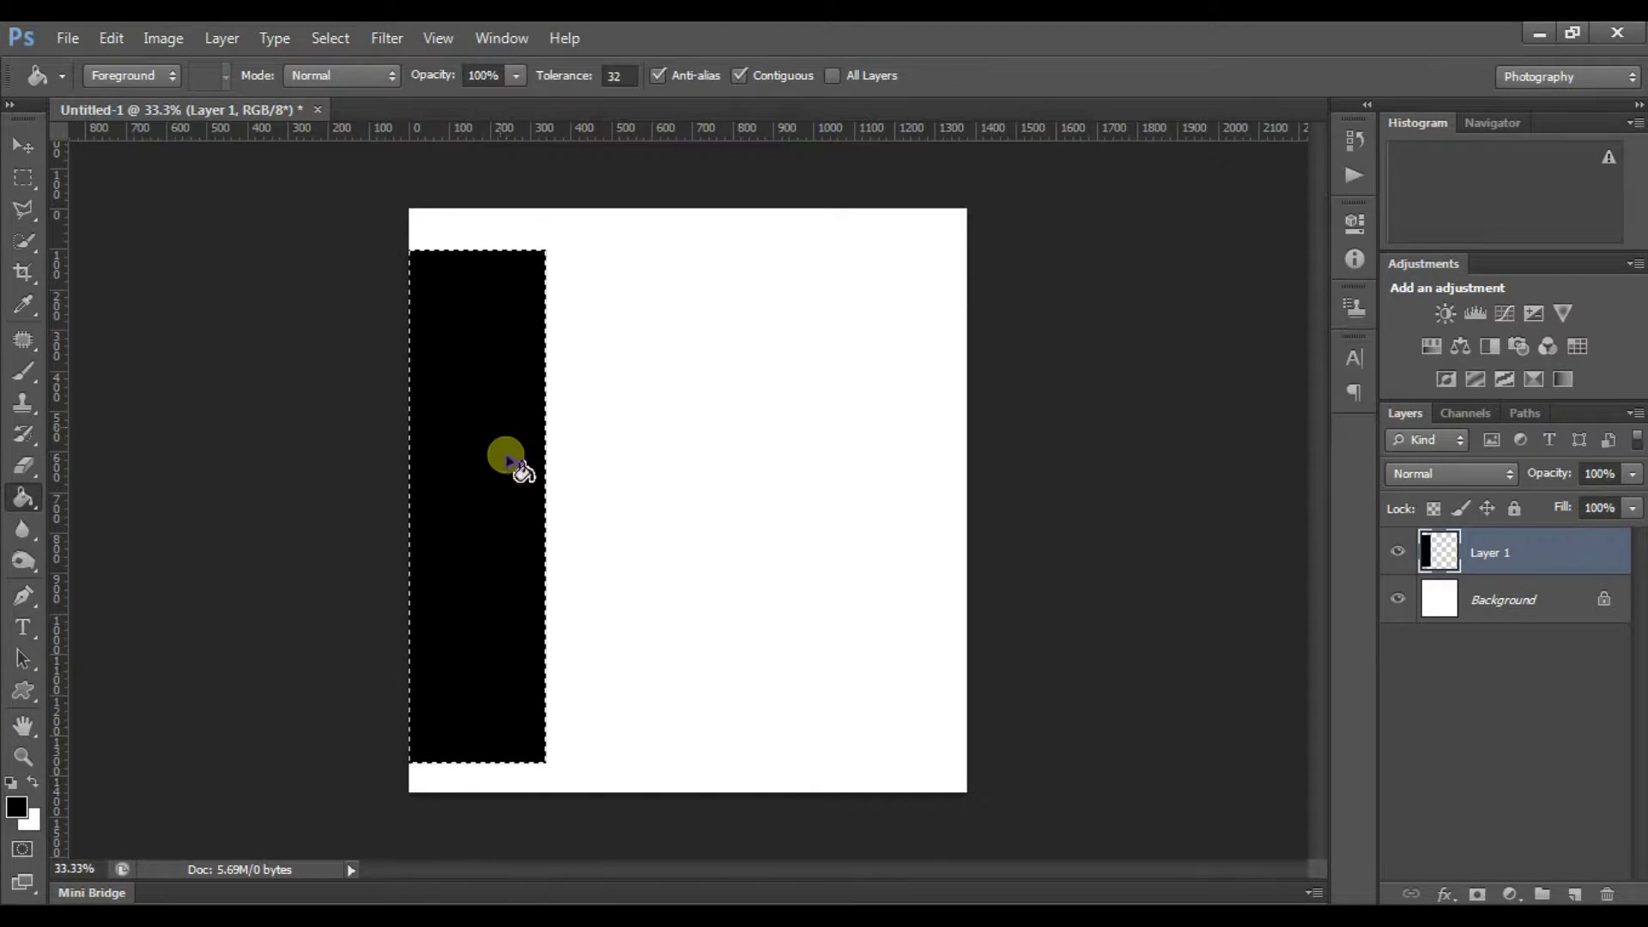
{"action": "left_click", "coordinate": [216, 39]}
{"action": "mouse_move", "coordinate": [254, 169]}
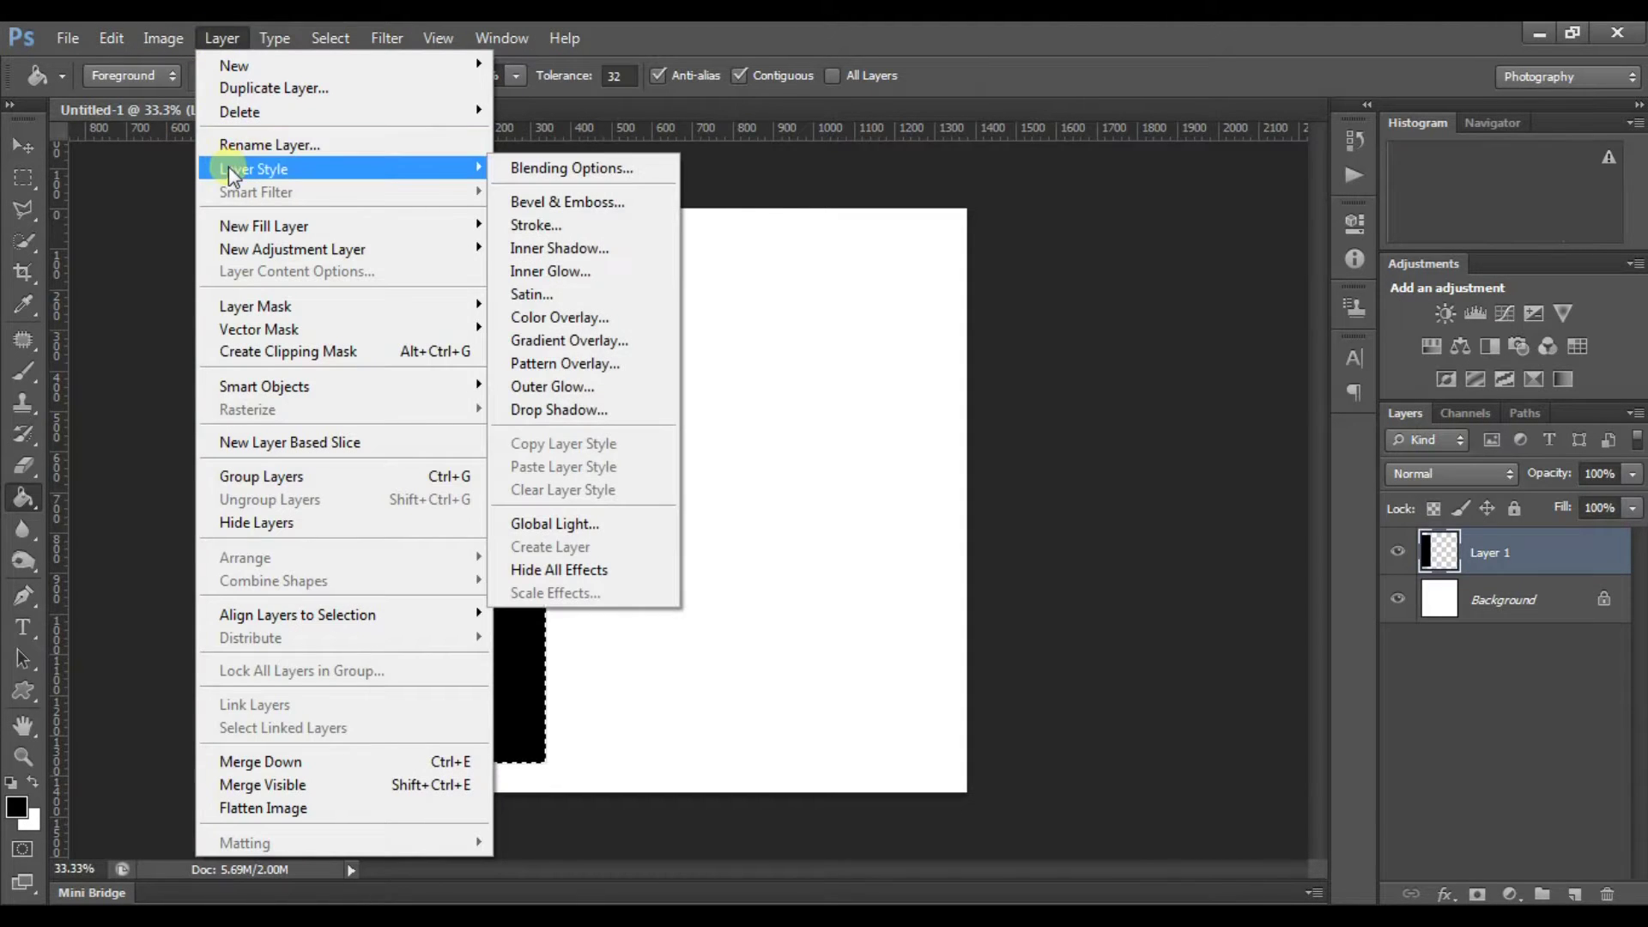
- Give the strip layer a thick white Inside stroke
{"action": "left_click", "coordinate": [528, 168]}
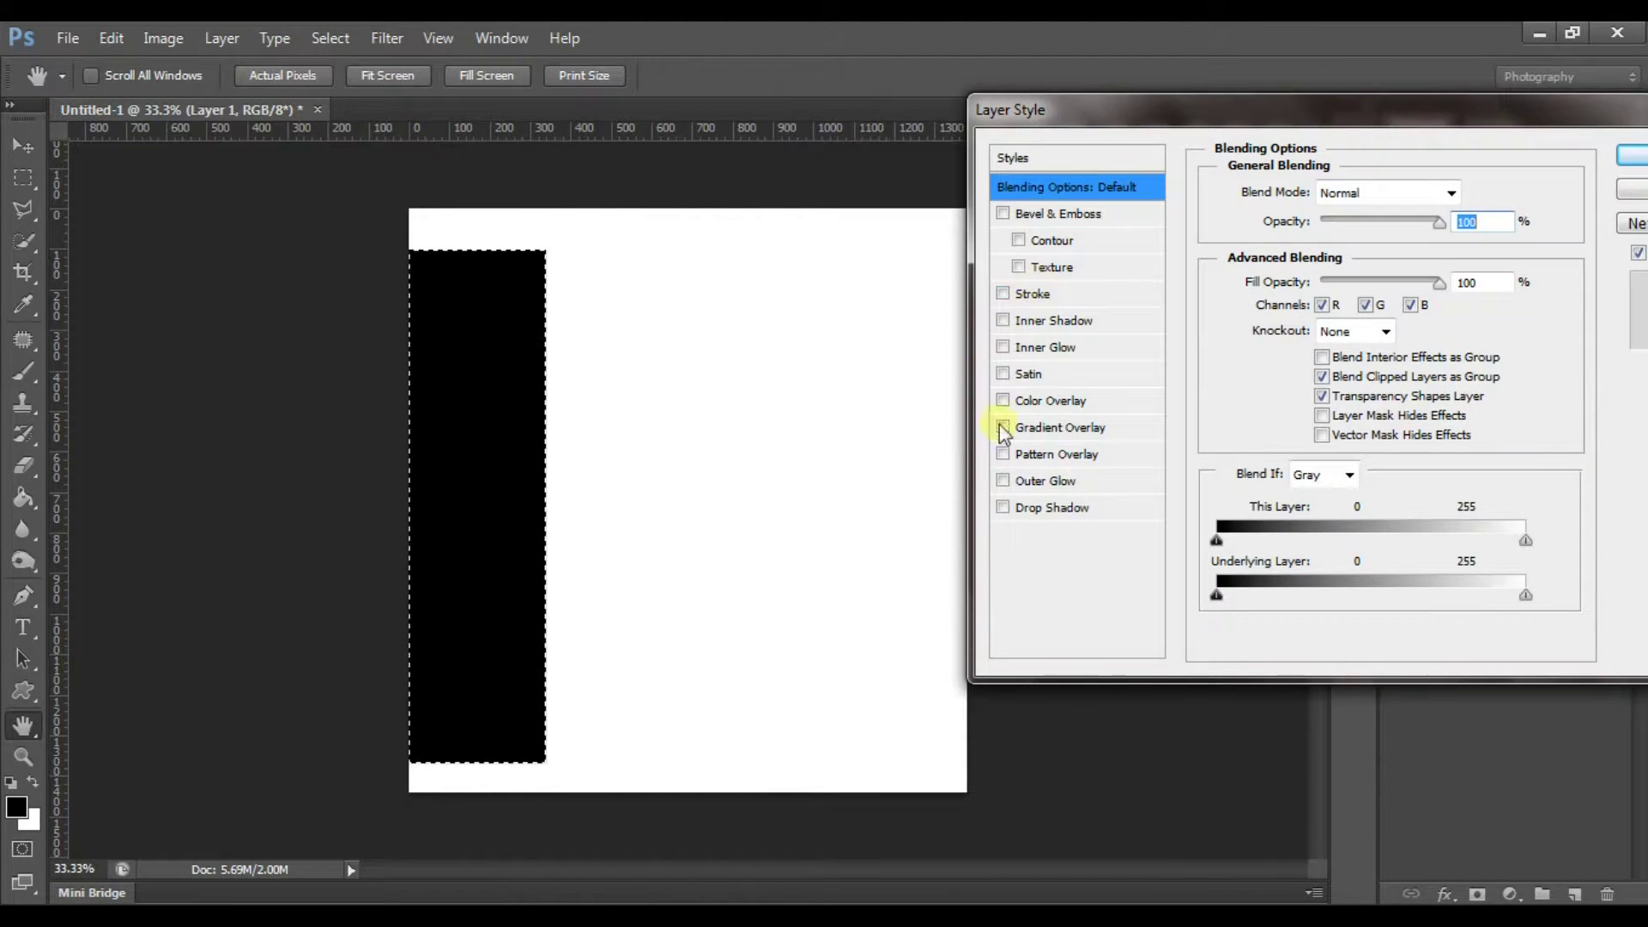
{"action": "left_click", "coordinate": [1003, 295]}
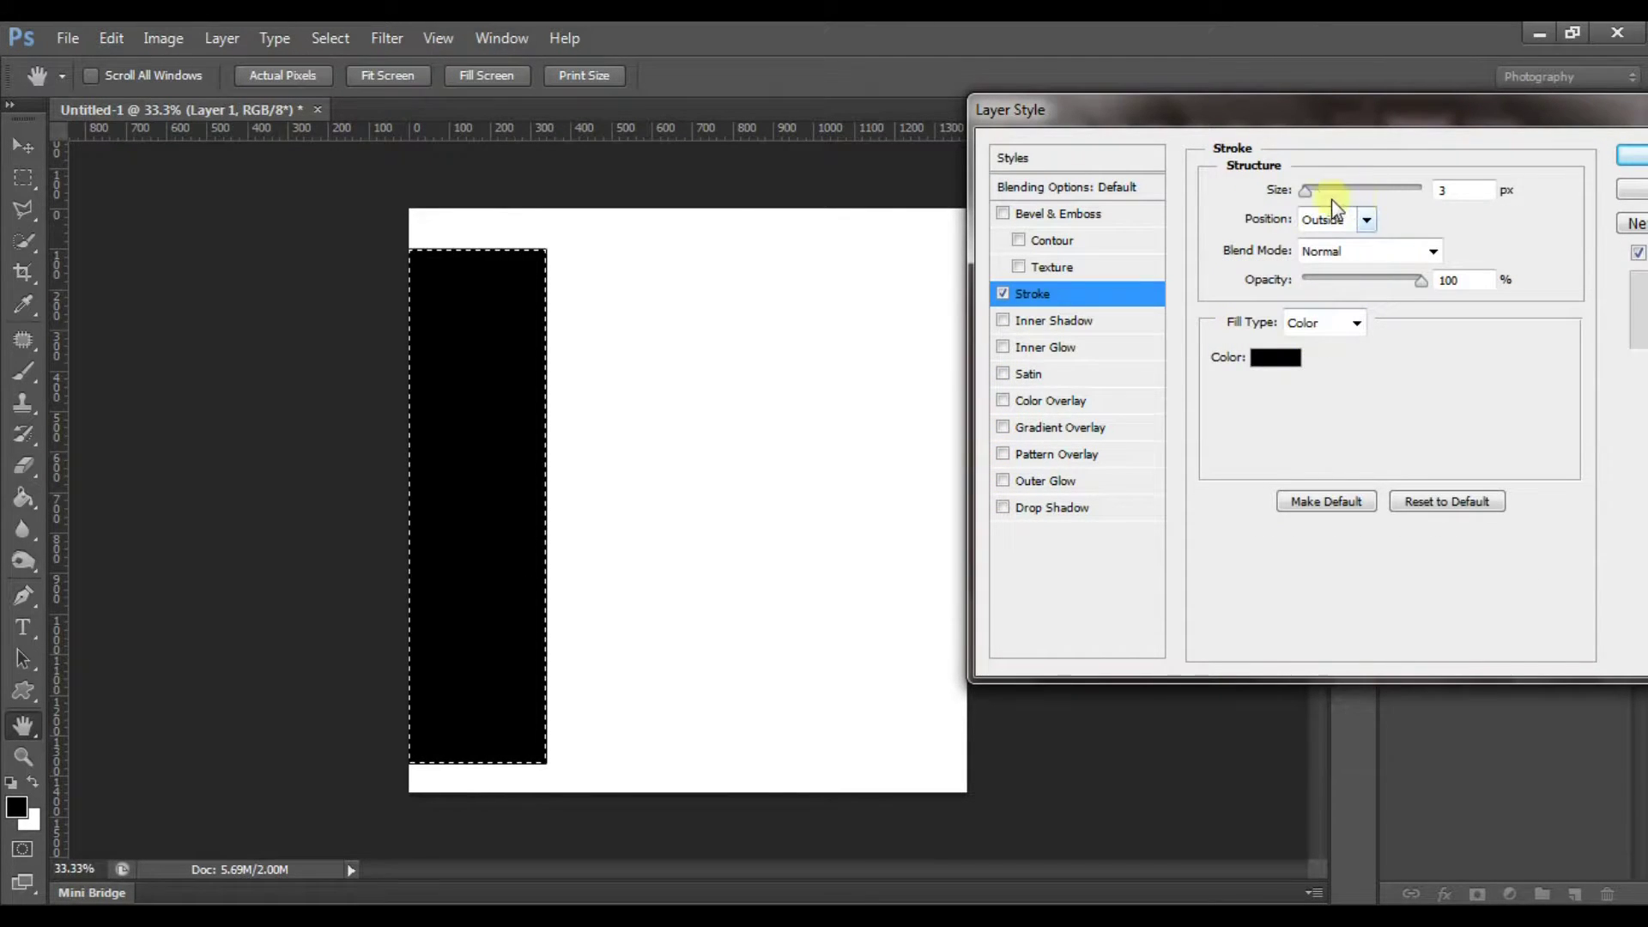
{"action": "left_click", "coordinate": [1336, 220]}
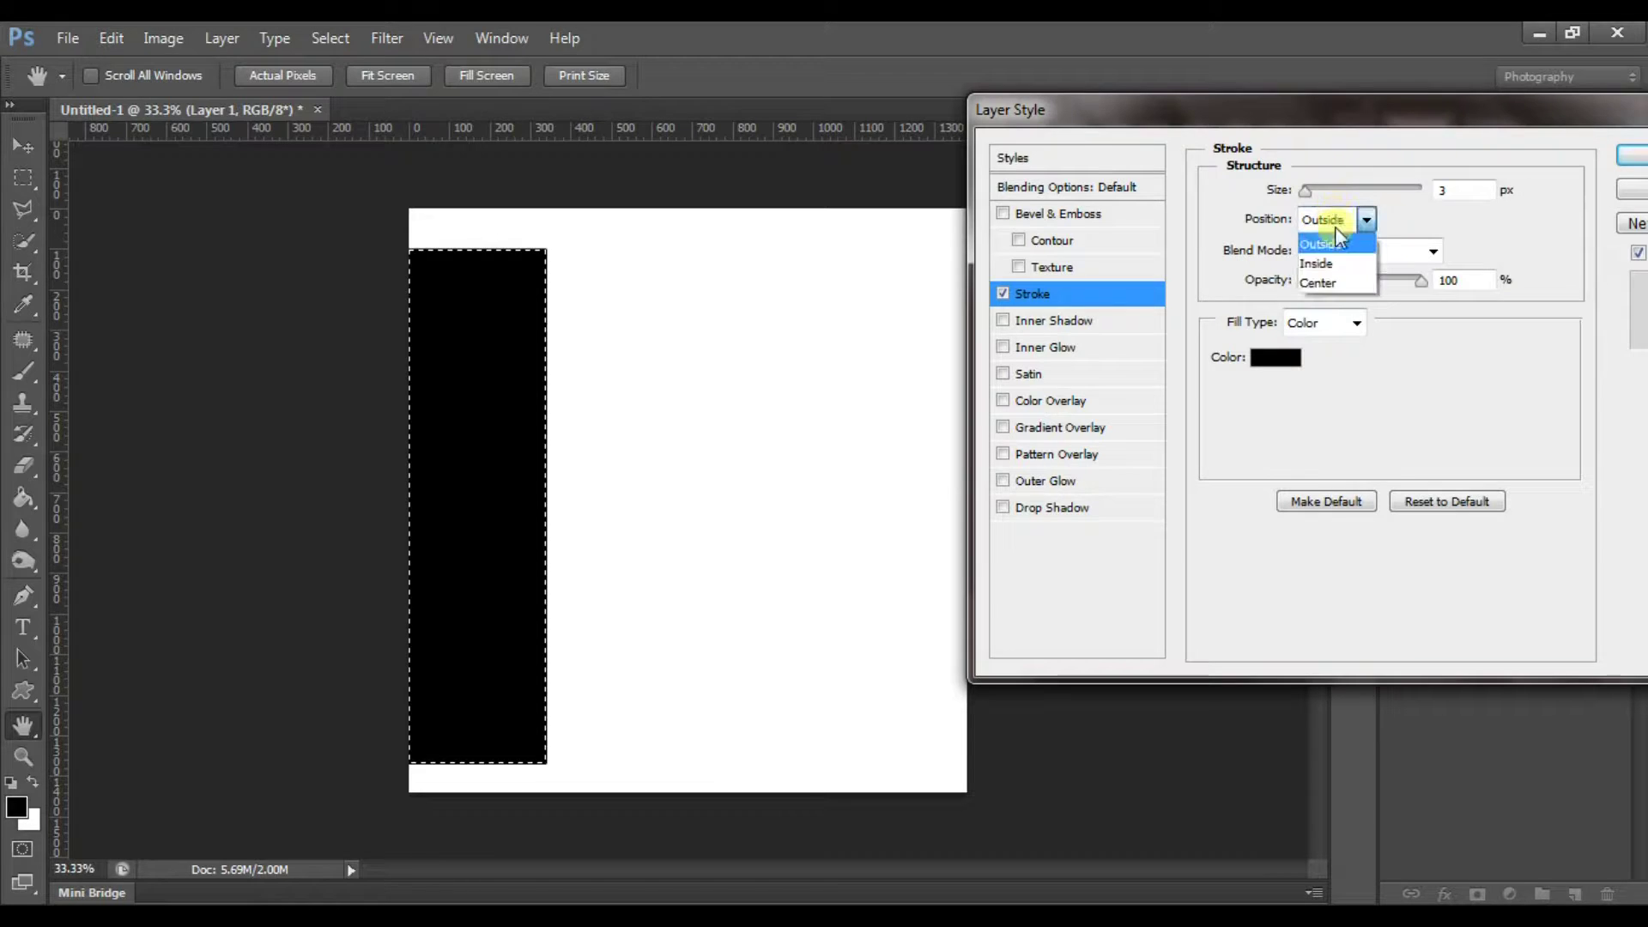
{"action": "left_click", "coordinate": [1322, 260]}
{"action": "left_click", "coordinate": [1297, 368]}
{"action": "left_click_drag", "start_coordinate": [1284, 353], "coordinate": [962, 168]}
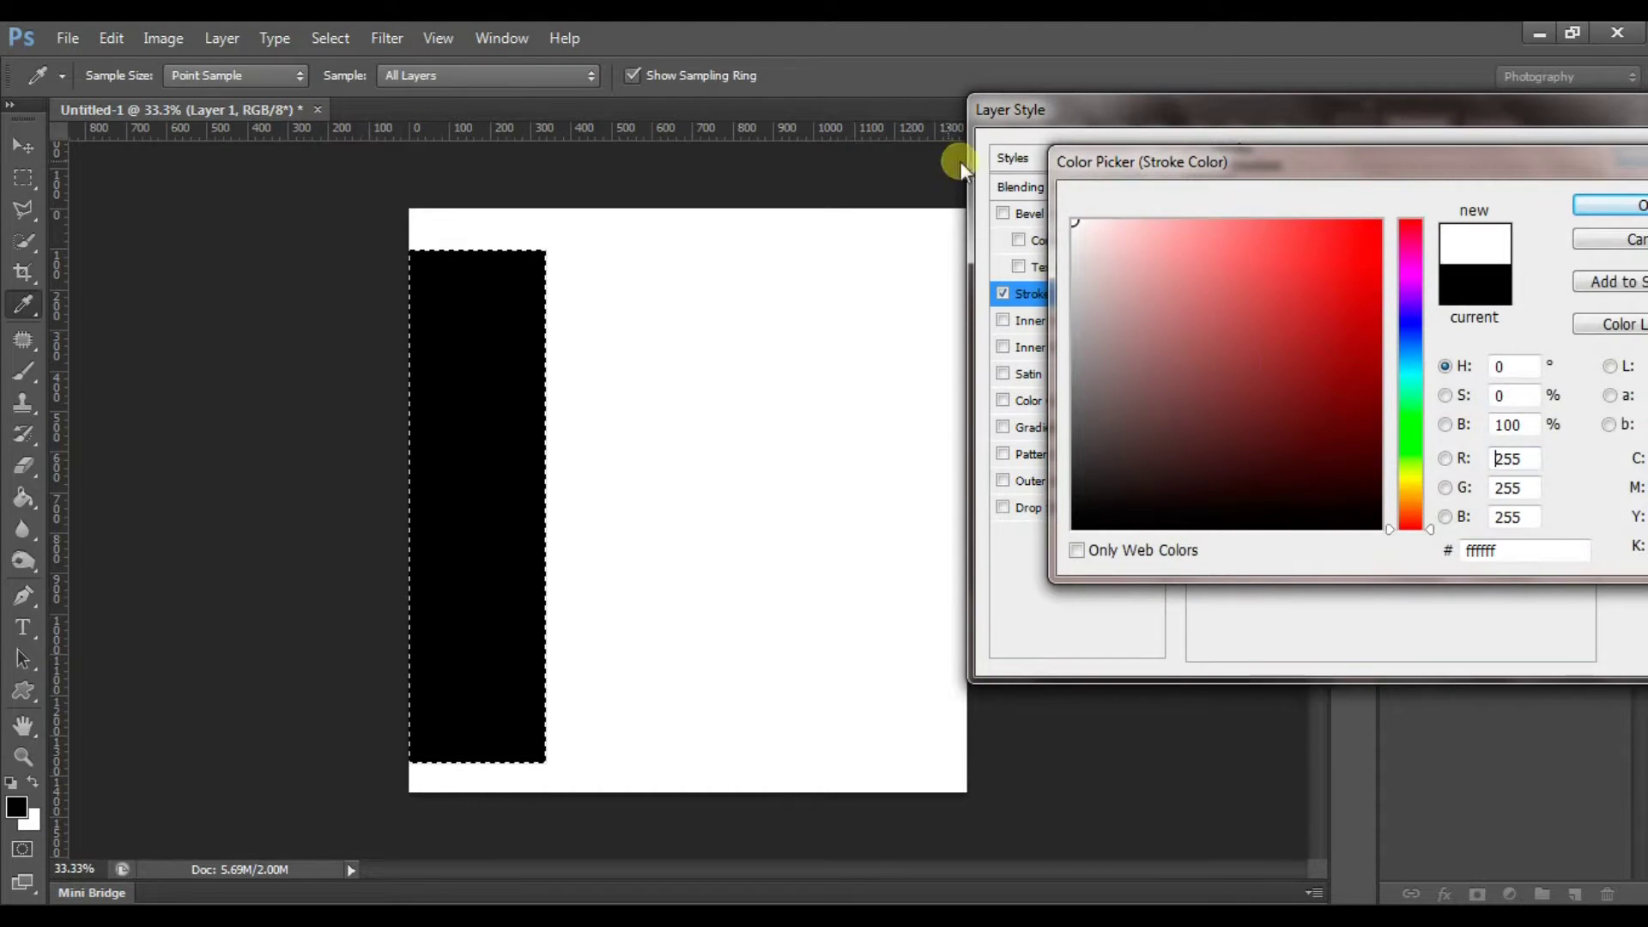
{"action": "left_click", "coordinate": [1580, 213]}
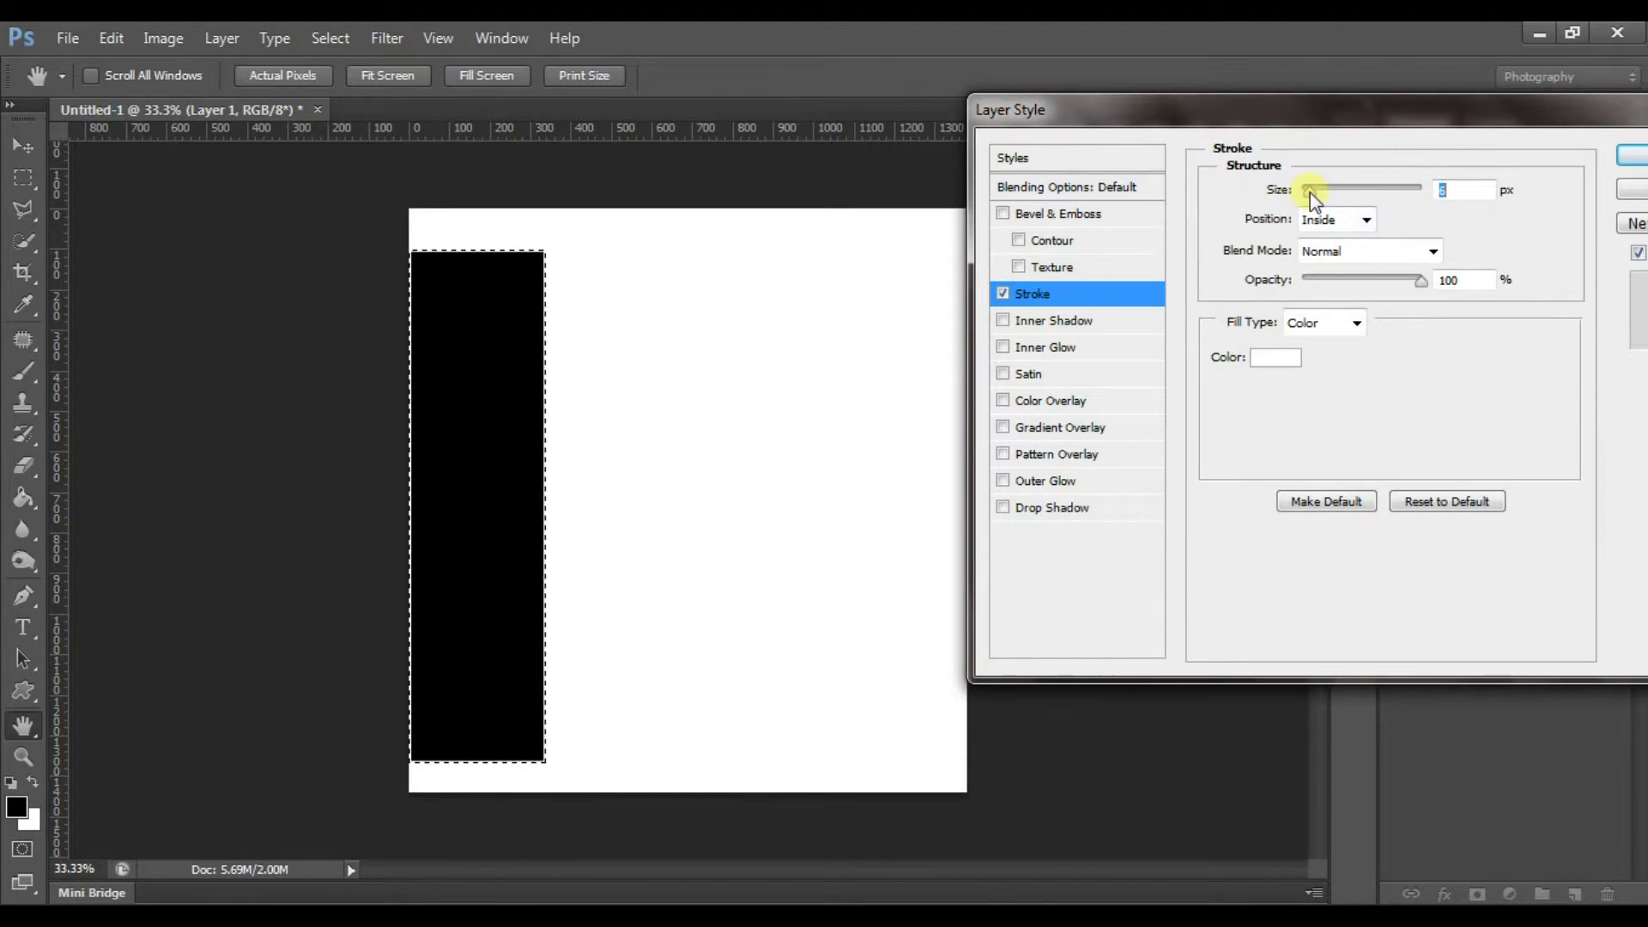
{"action": "left_click_drag", "start_coordinate": [1311, 189], "coordinate": [1314, 189]}
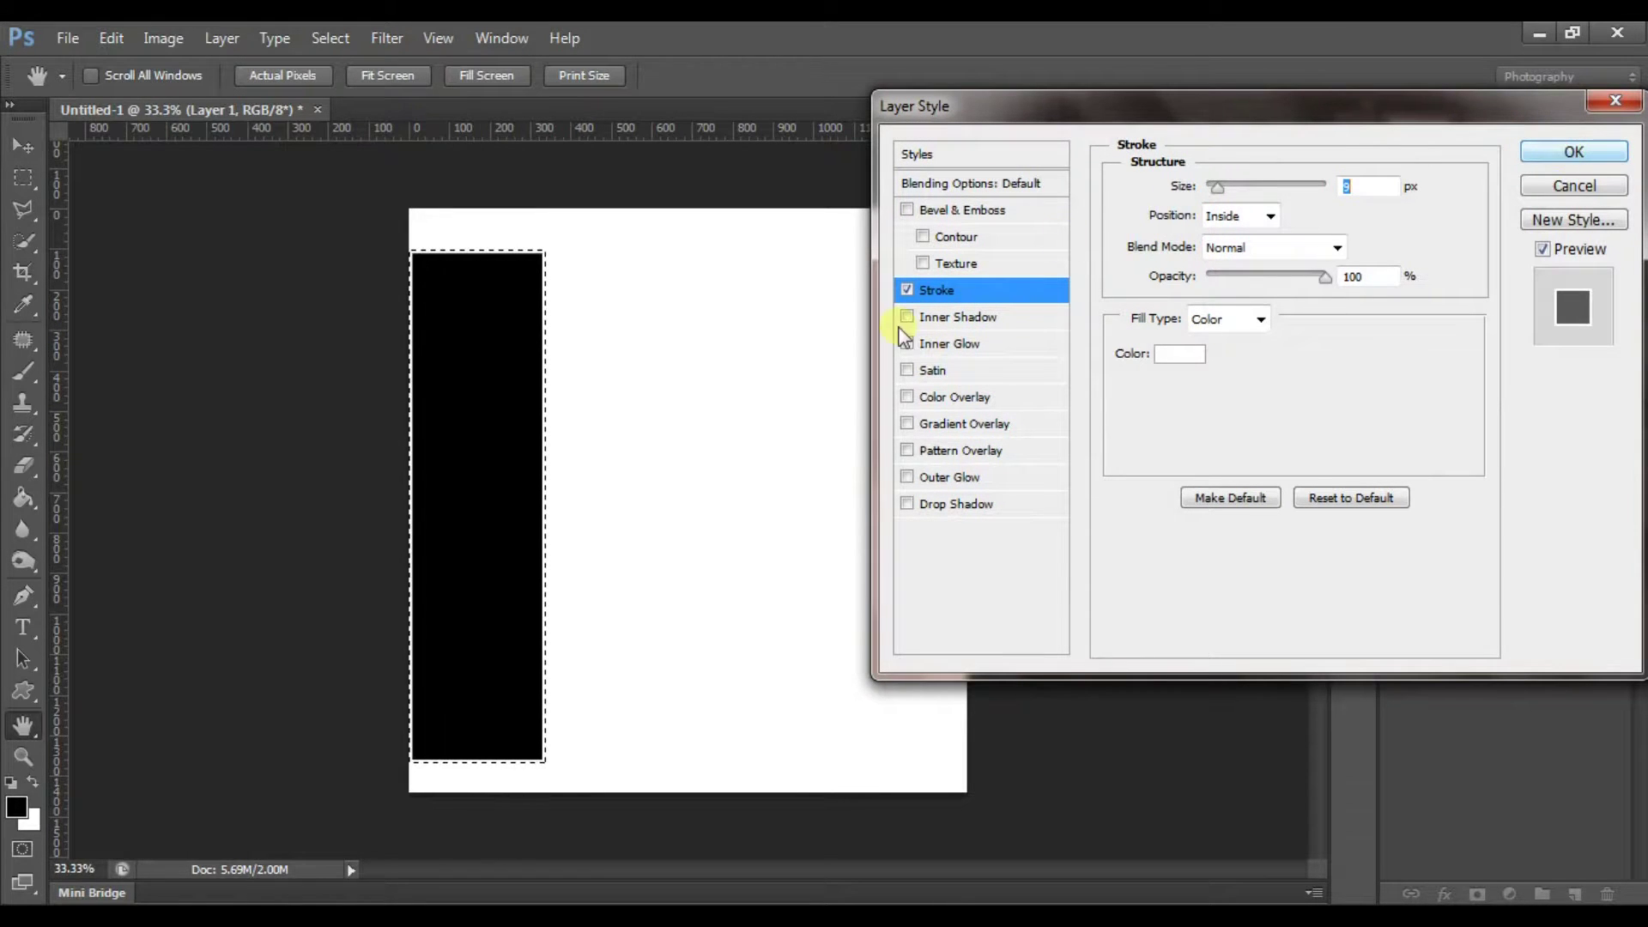
{"action": "type", "text": "9"}
- Add a drop shadow with Distance 20, Spread 18 and Size 10, and apply the styles
{"action": "left_click", "coordinate": [947, 506]}
{"action": "left_click_drag", "start_coordinate": [1223, 295], "coordinate": [1228, 325]}
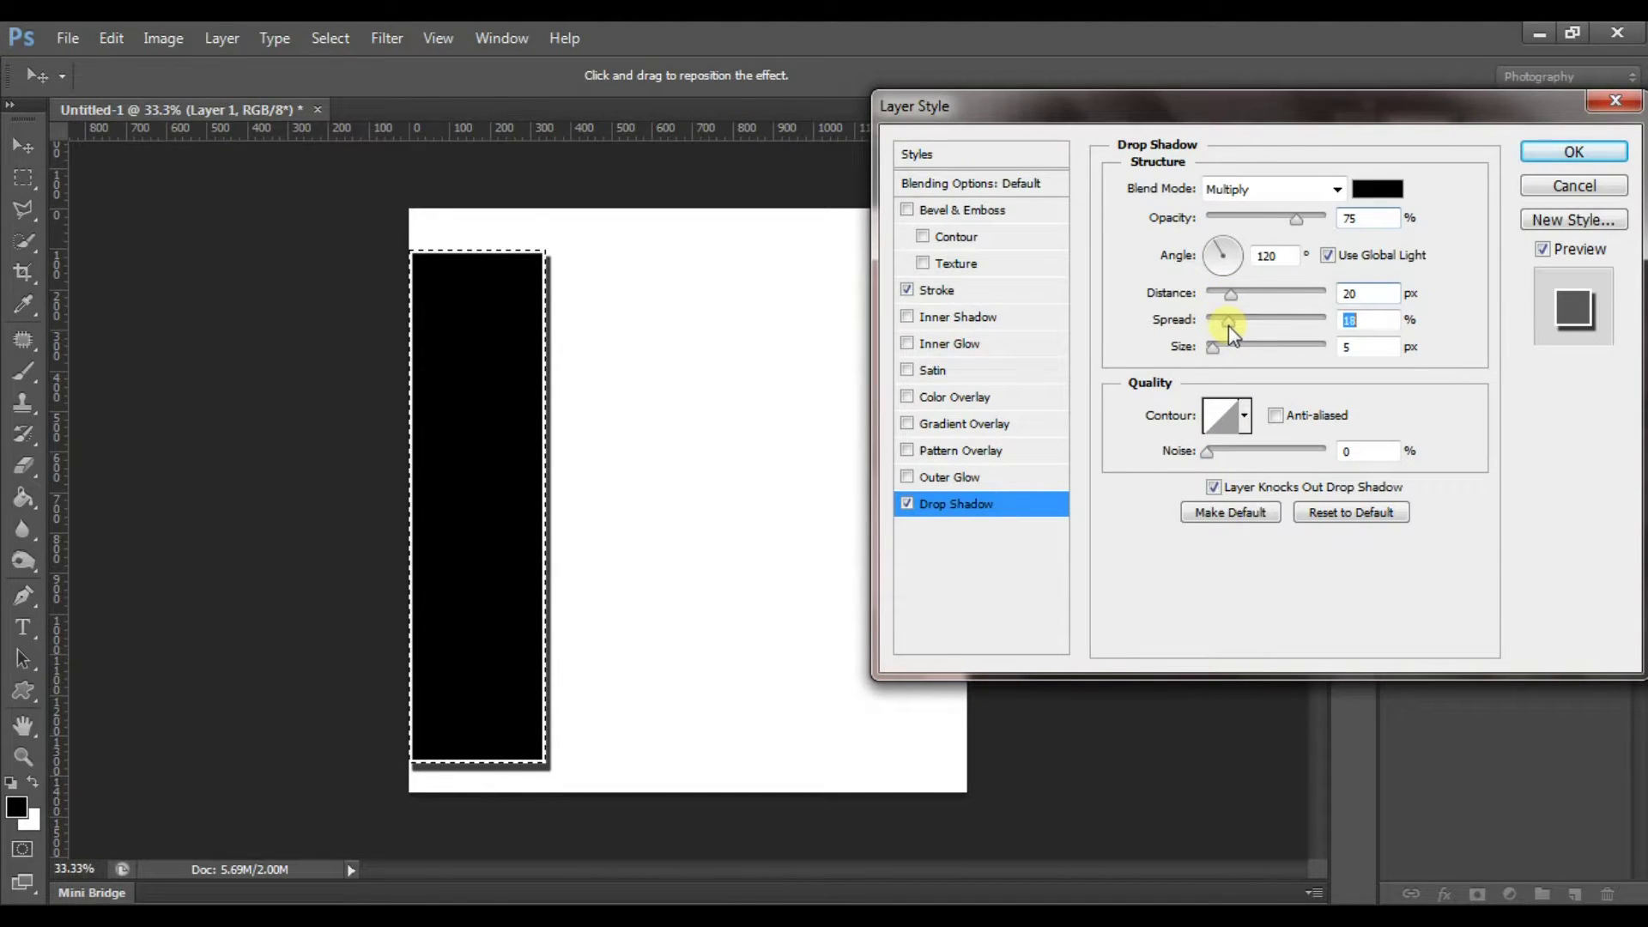
{"action": "left_click_drag", "start_coordinate": [1214, 348], "coordinate": [1219, 348]}
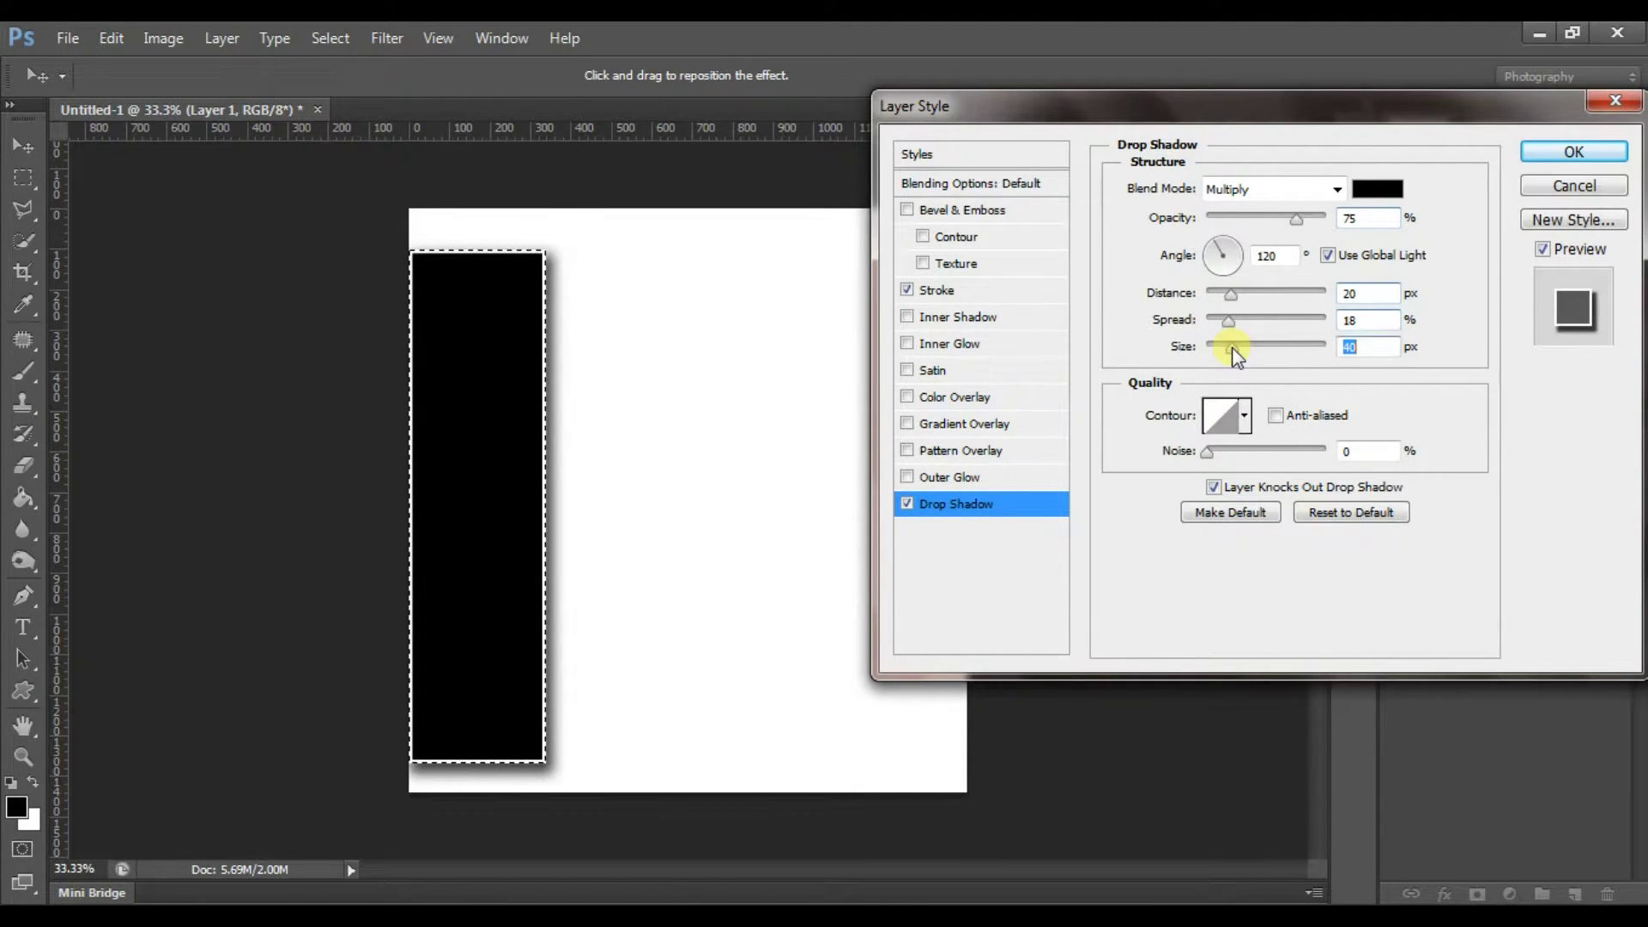
{"action": "left_click", "coordinate": [1556, 151]}
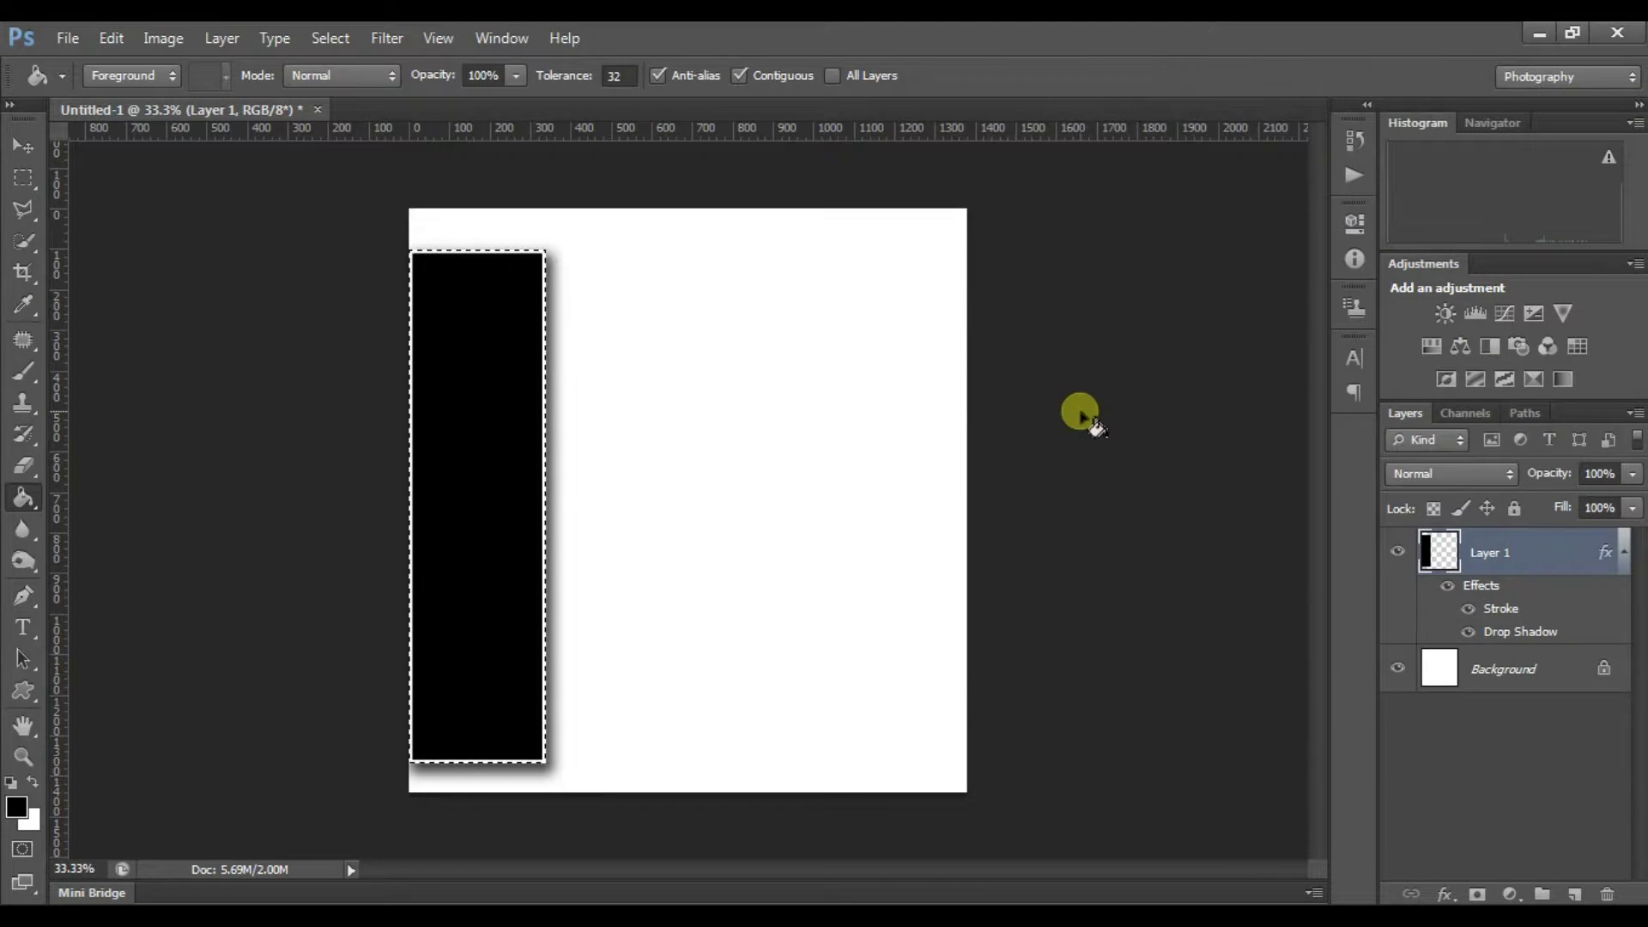
- Open the portrait photo _DSC0239
{"action": "right_click", "coordinate": [370, 111]}
{"action": "left_click", "coordinate": [402, 244]}
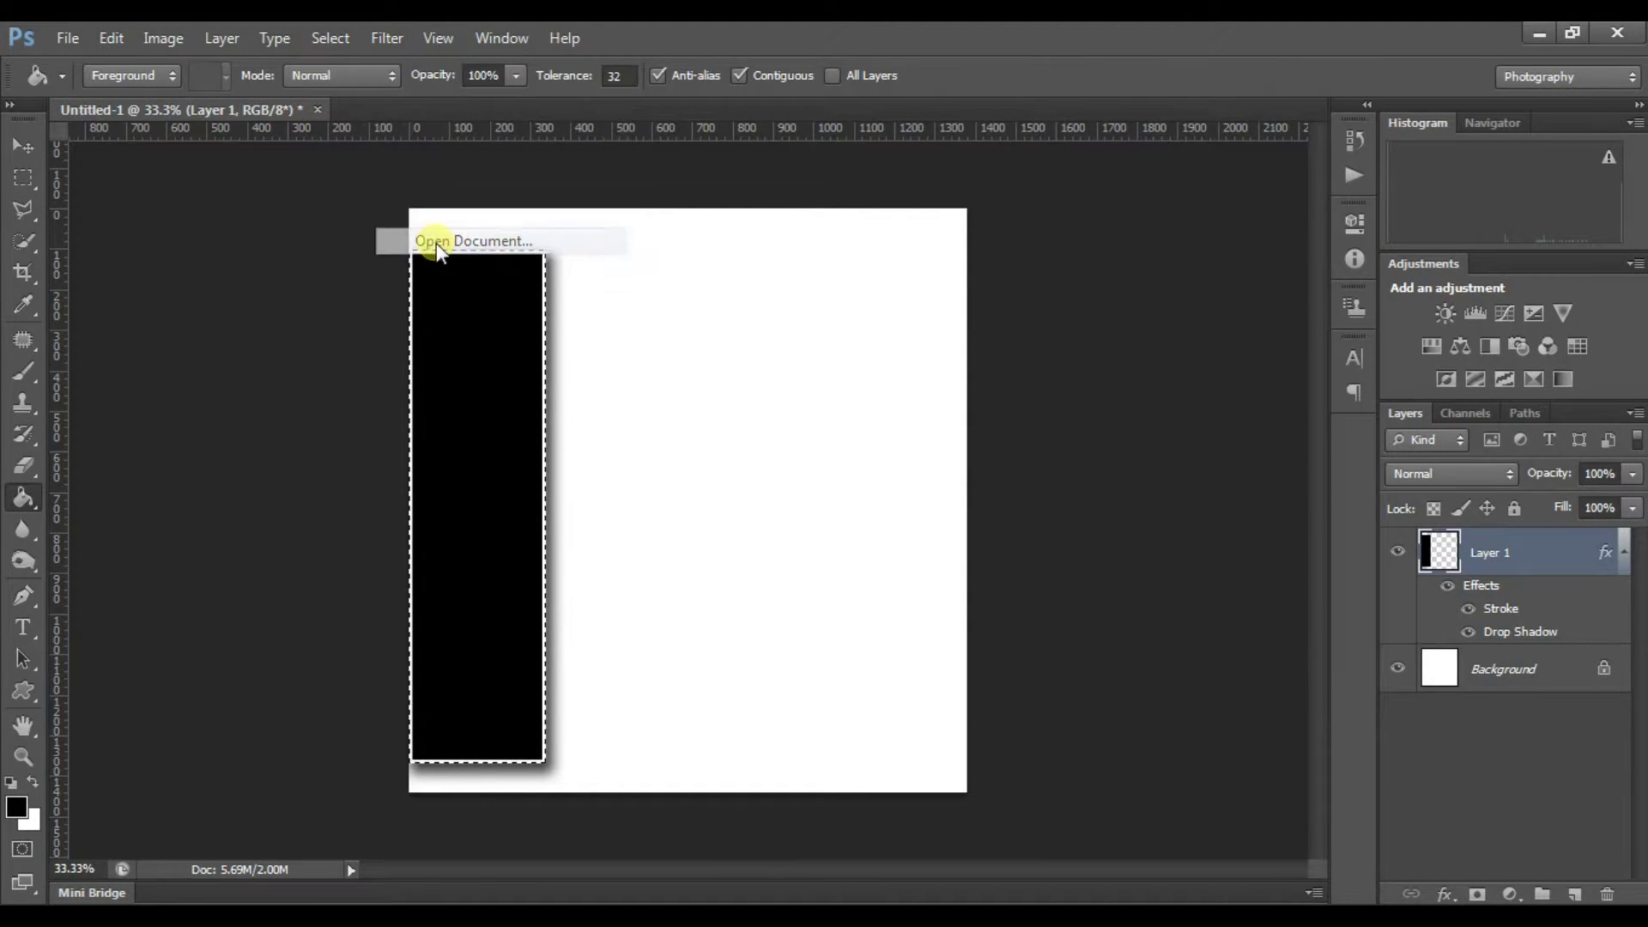
{"action": "left_click_drag", "start_coordinate": [1148, 220], "coordinate": [1147, 412]}
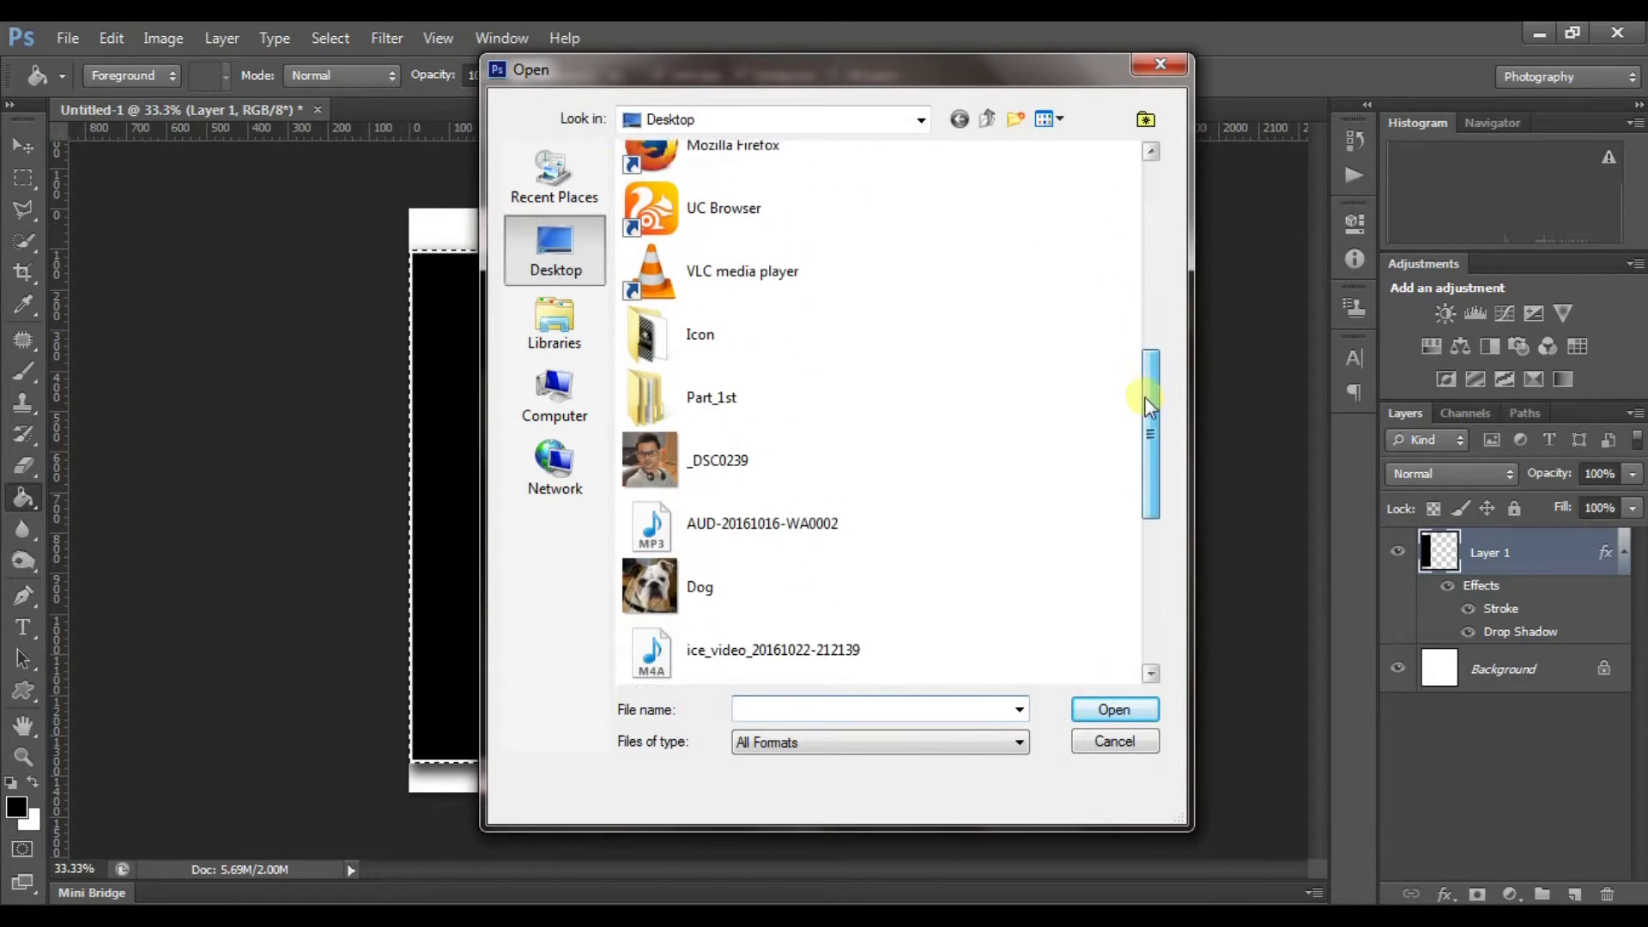
{"action": "left_click", "coordinate": [718, 425]}
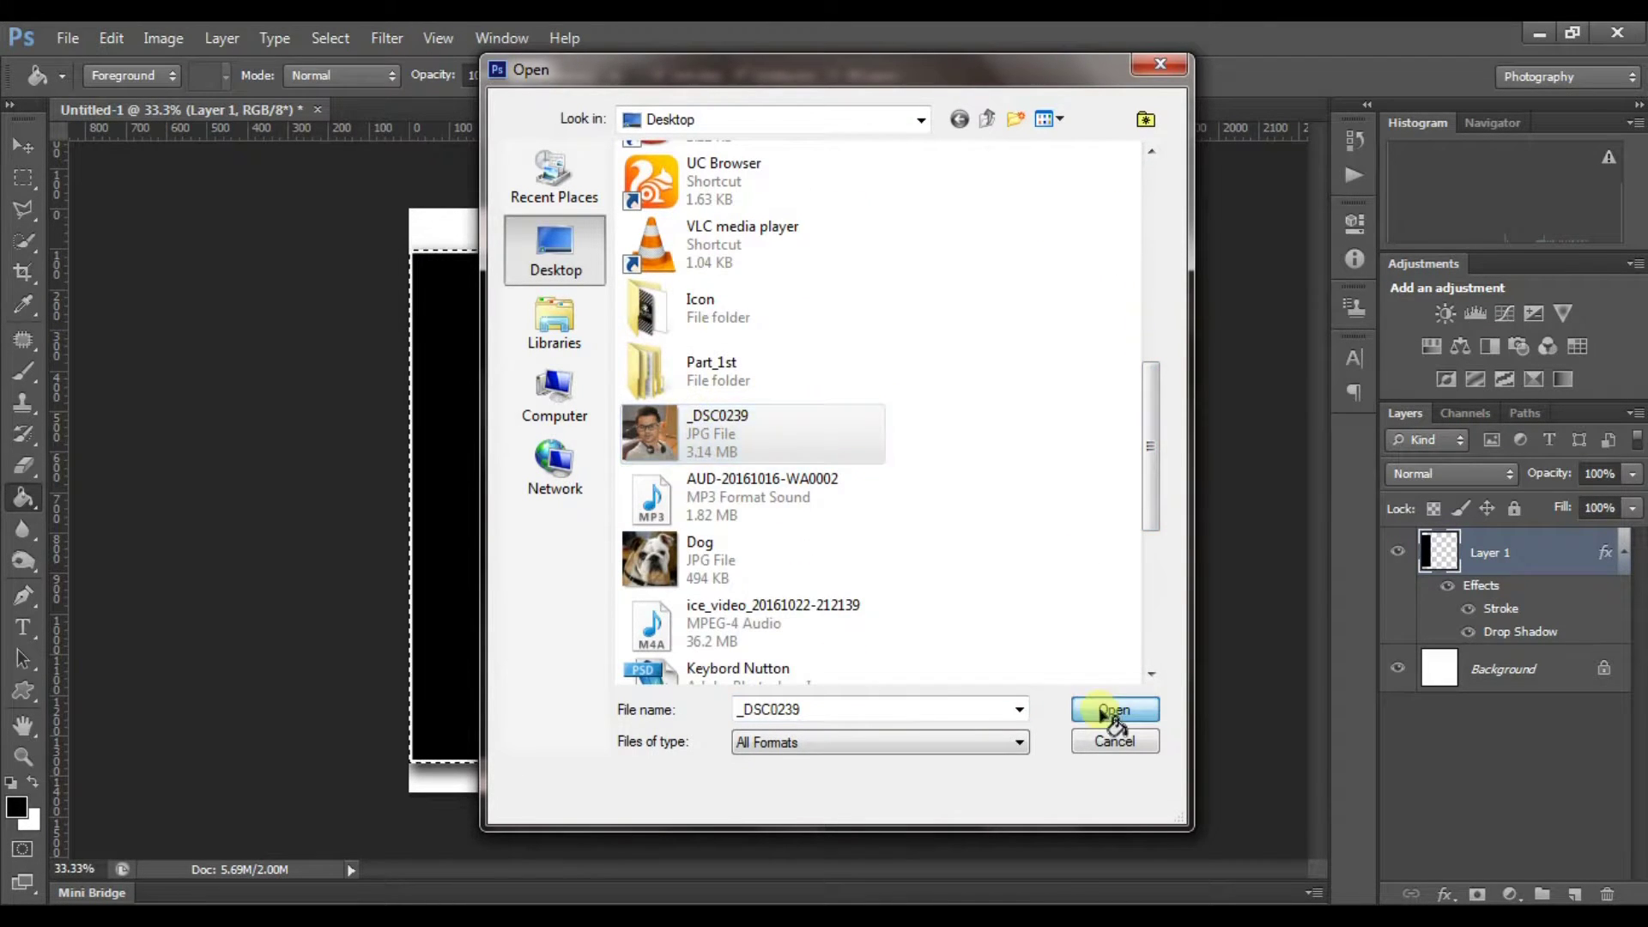
{"action": "left_click", "coordinate": [1108, 711]}
- Cut the entire photo to the clipboard and return to Untitled-1
{"action": "key", "text": "ctrl+x"}
{"action": "key", "text": "ctrl+a"}
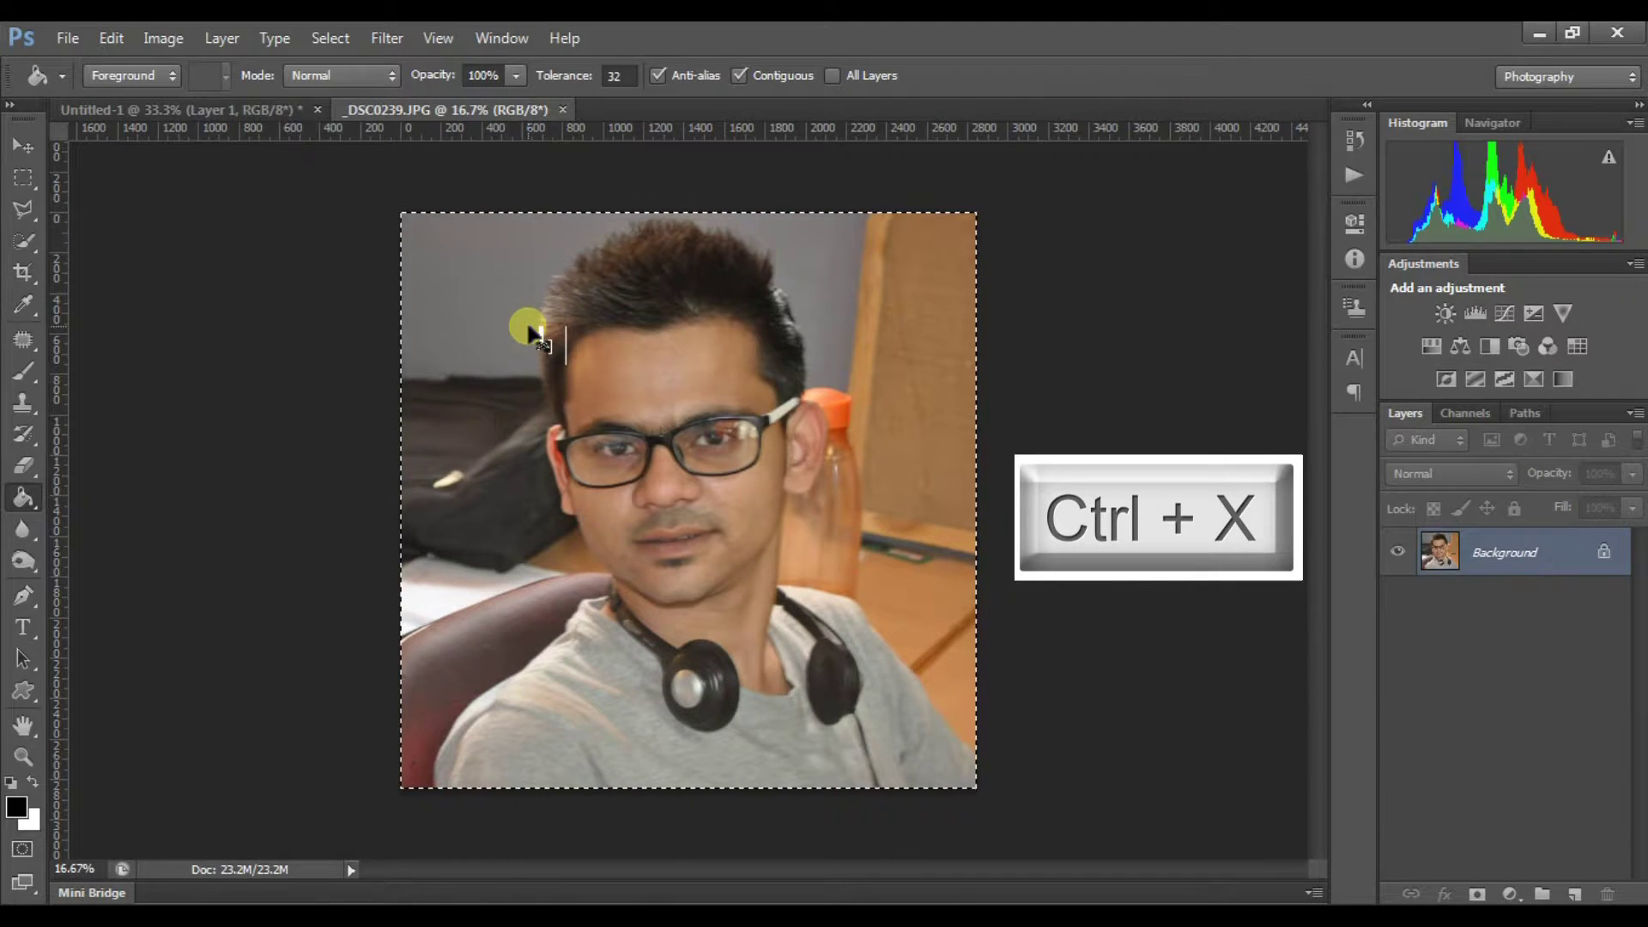
{"action": "key", "text": "ctrl+x"}
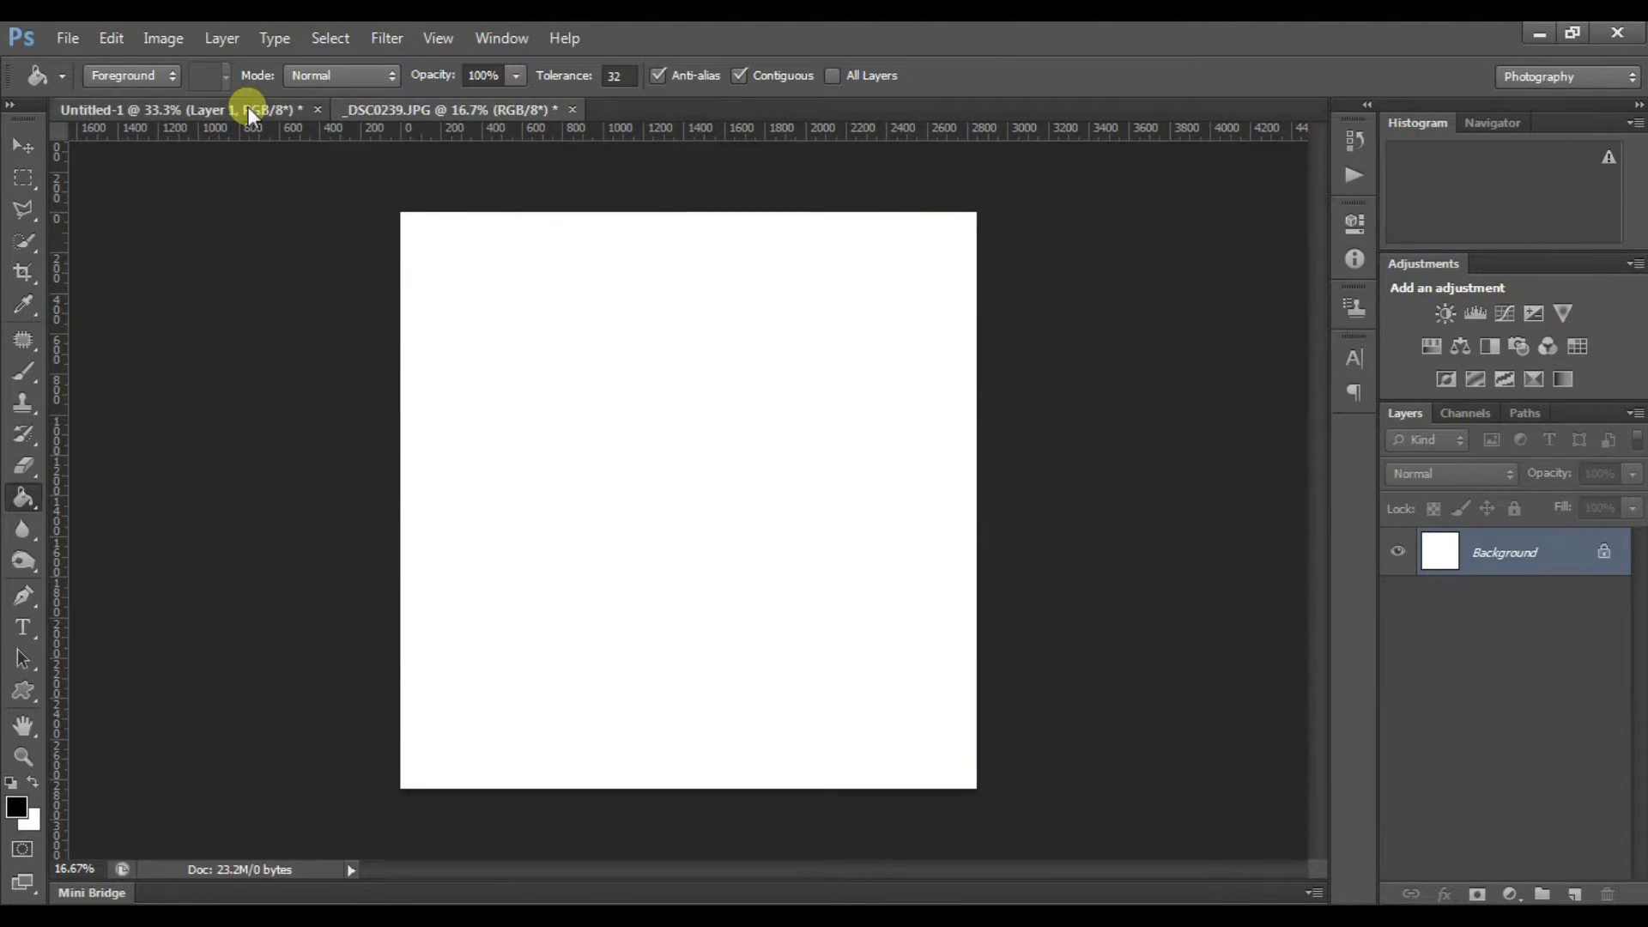
{"action": "left_click", "coordinate": [249, 109]}
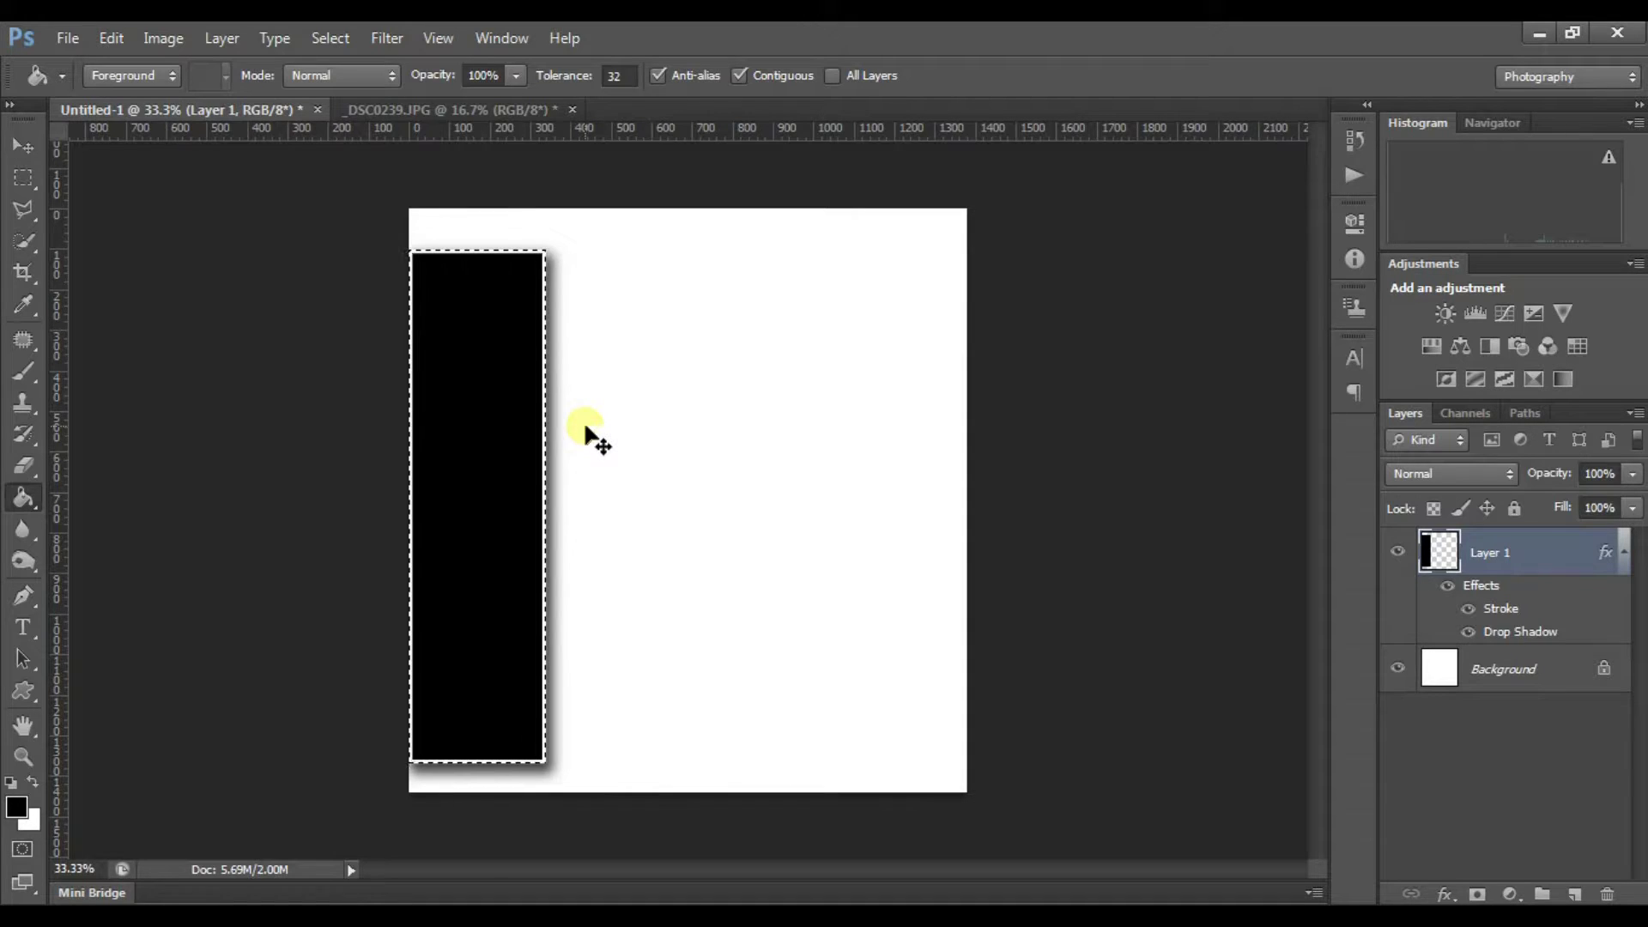
- Paste the portrait as Layer 2 and scale it up to fill the canvas
{"action": "key", "text": "ctrl+v"}
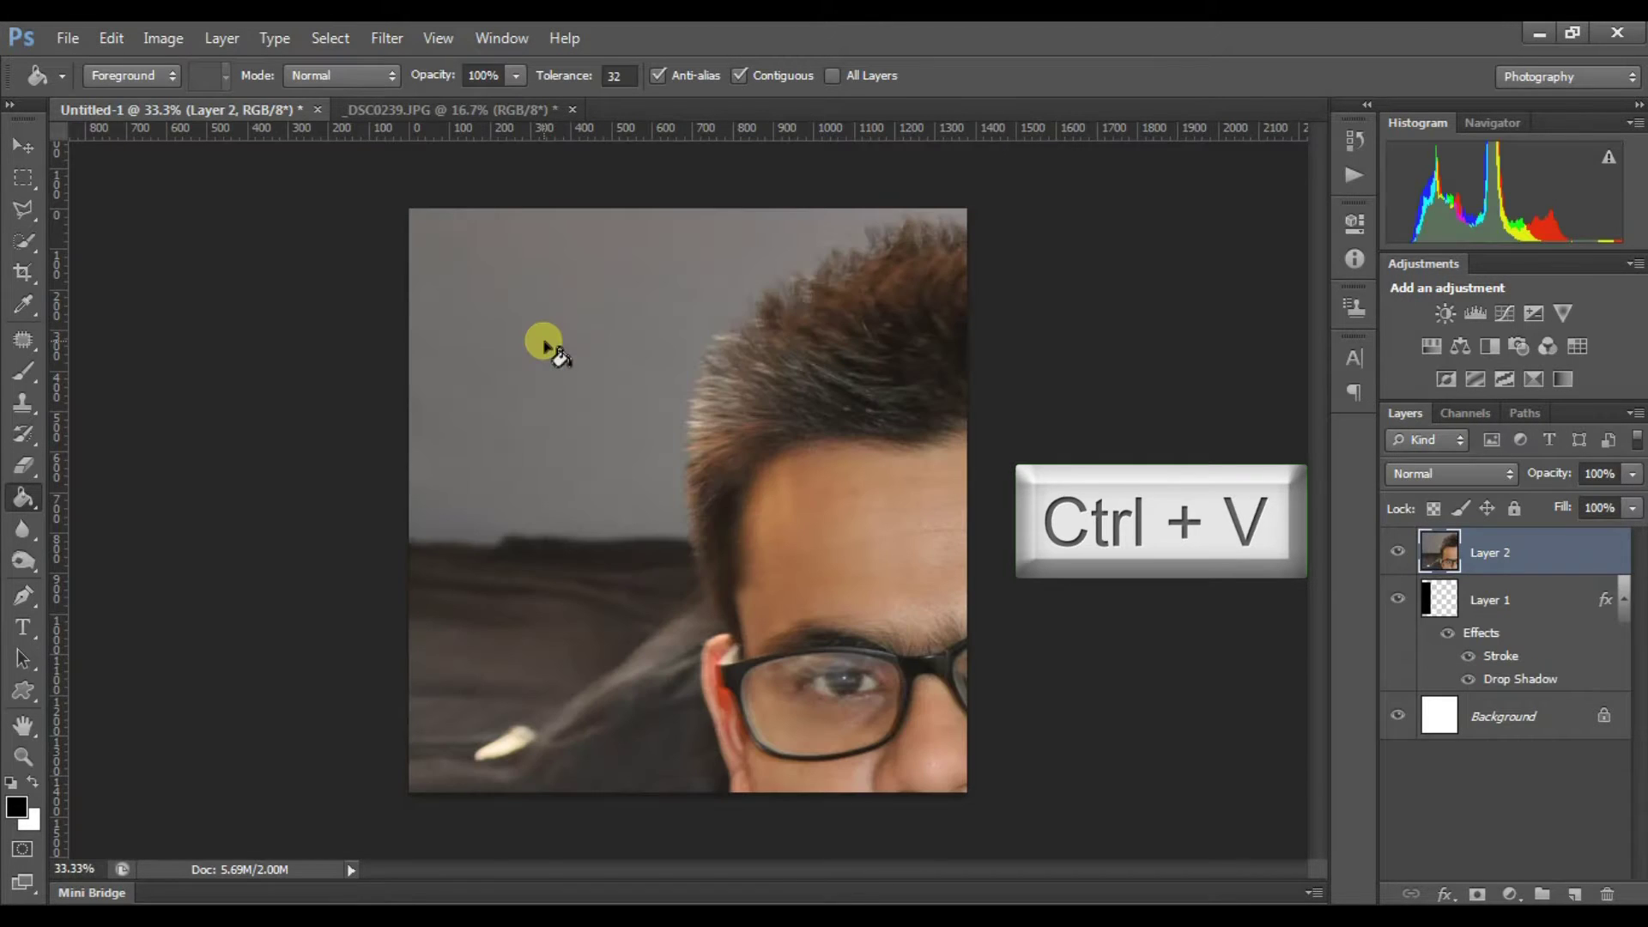
{"action": "key", "text": "ctrl+t"}
{"action": "mouse_move", "coordinate": [415, 214]}
{"action": "left_mouse_down"}
{"action": "mouse_move", "coordinate": [813, 559]}
{"action": "mouse_move", "coordinate": [502, 296]}
{"action": "left_mouse_up"}
{"action": "left_click_drag", "start_coordinate": [822, 622], "coordinate": [967, 826]}
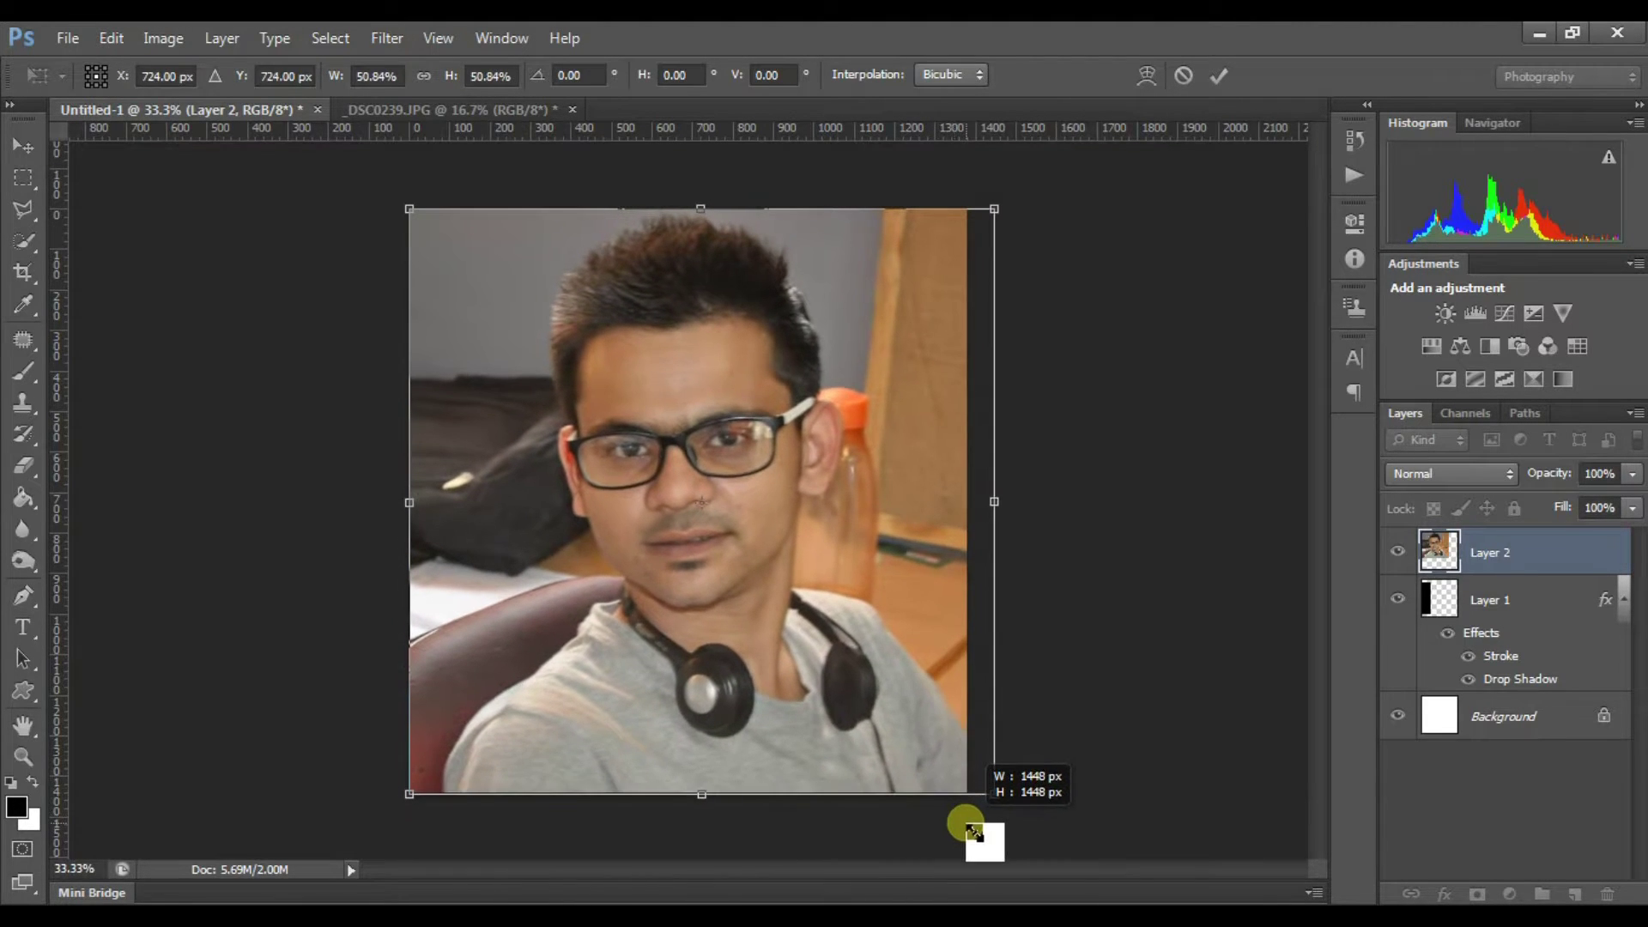
{"action": "key", "text": "Return"}
- Switch to the Move tool and adjust the layers in the Layers panel
{"action": "left_click_drag", "start_coordinate": [1496, 585], "coordinate": [1470, 577]}
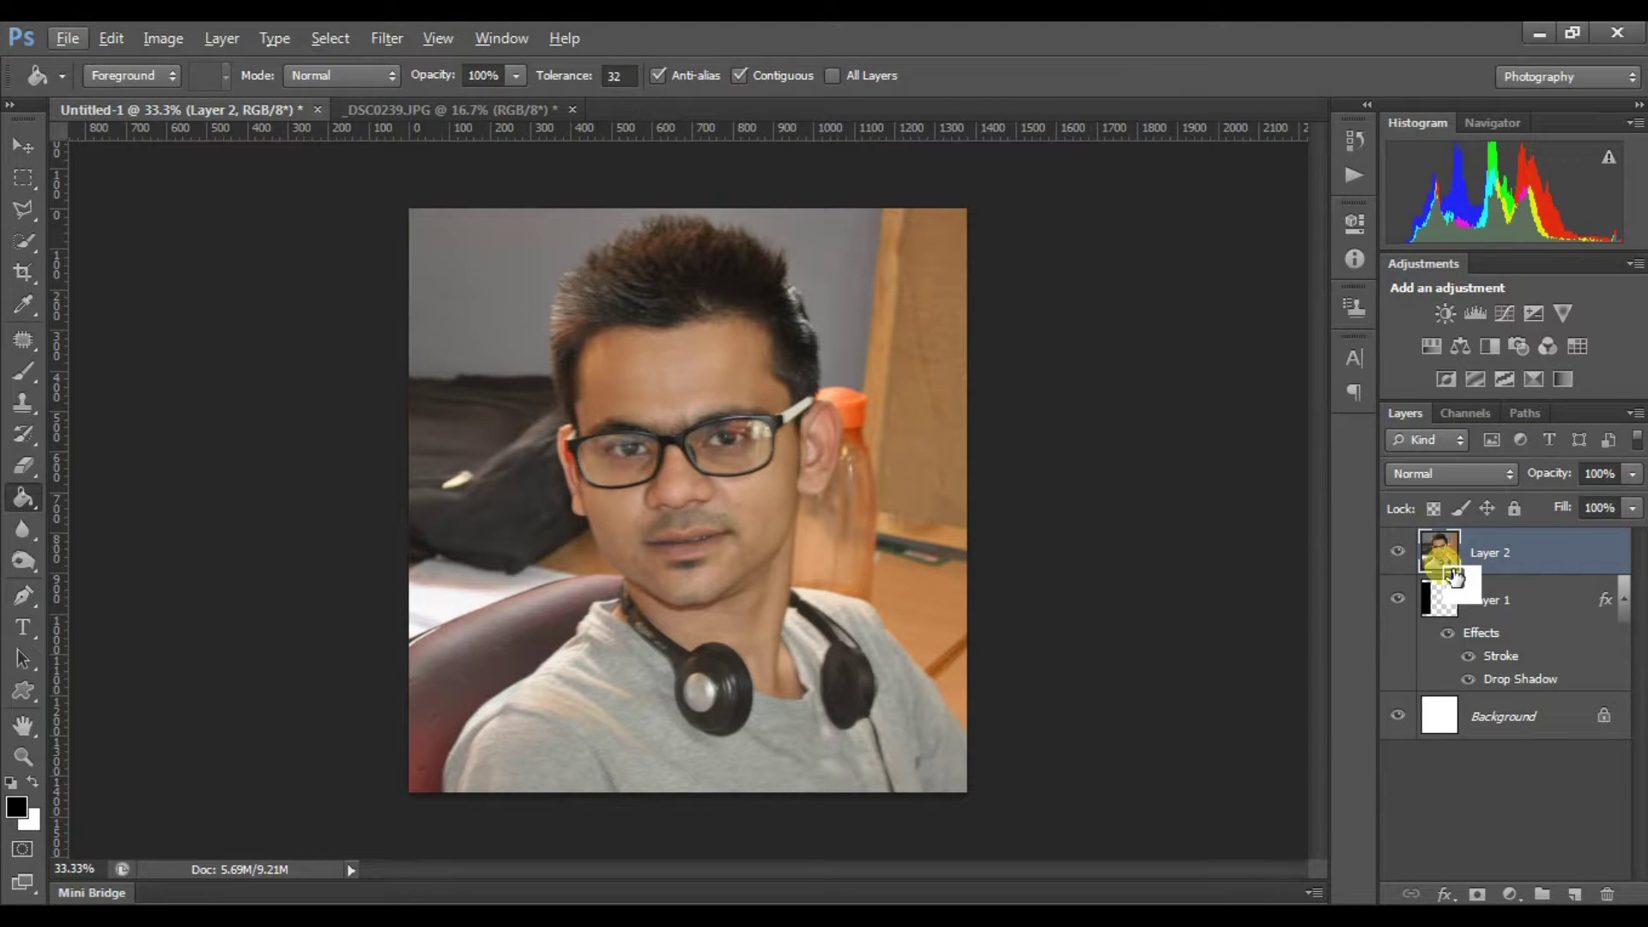
{"action": "left_click_drag", "start_coordinate": [1457, 580], "coordinate": [1451, 577]}
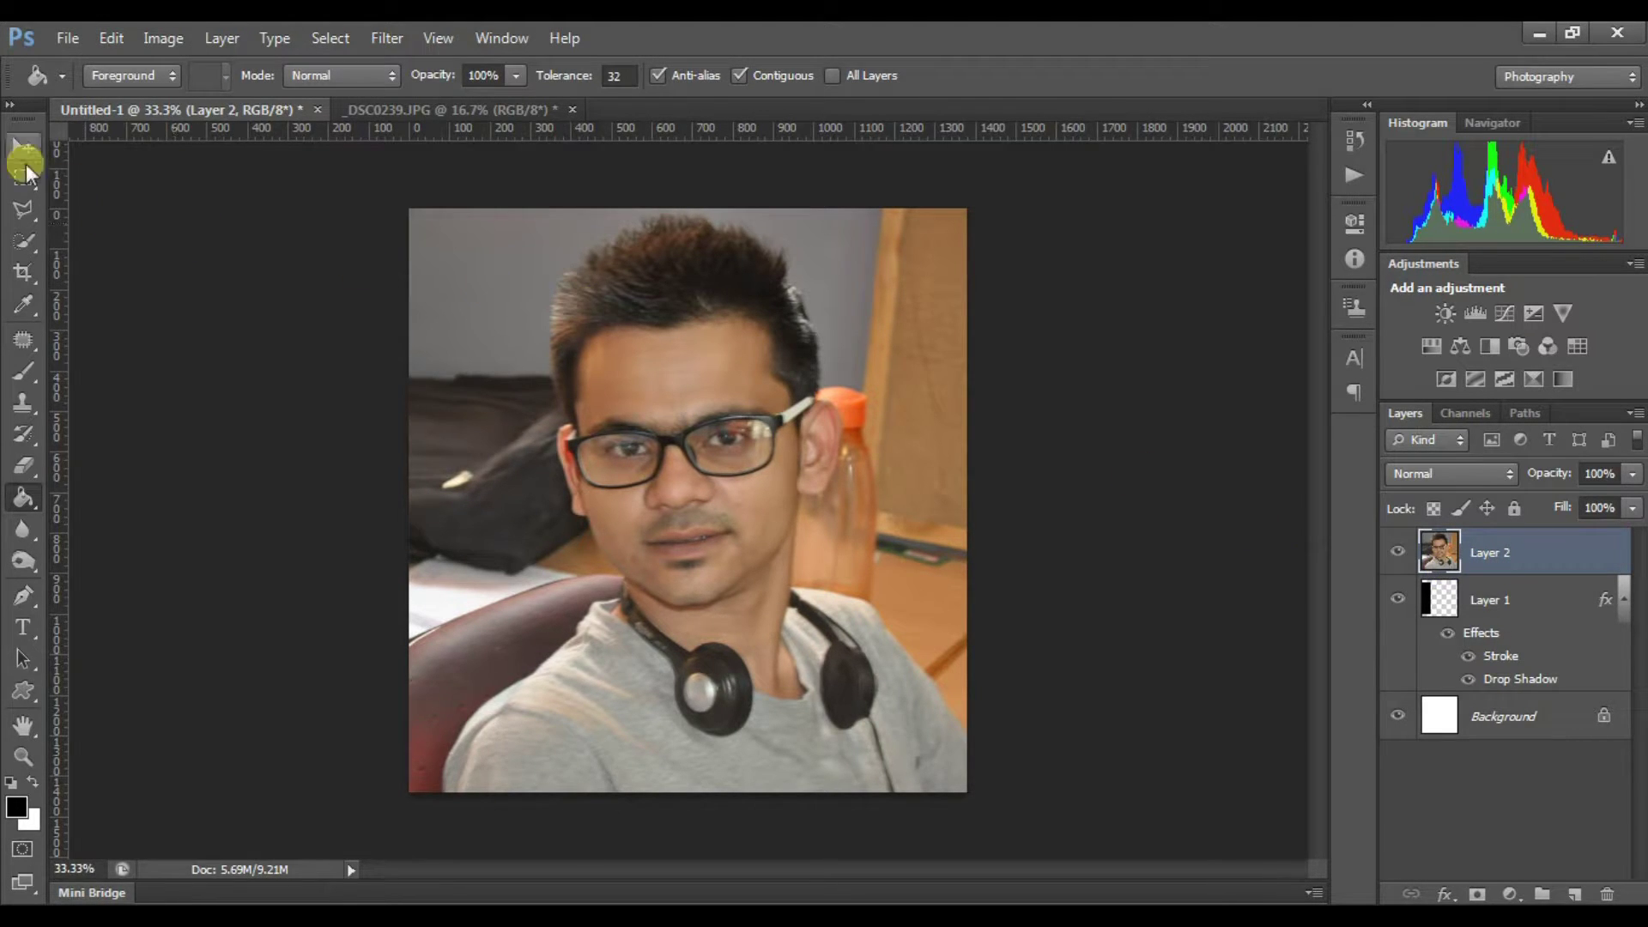
{"action": "left_click", "coordinate": [23, 151]}
{"action": "mouse_move", "coordinate": [1448, 563]}
{"action": "left_mouse_down"}
{"action": "mouse_move", "coordinate": [1486, 579]}
{"action": "mouse_move", "coordinate": [1453, 581]}
{"action": "left_mouse_up"}
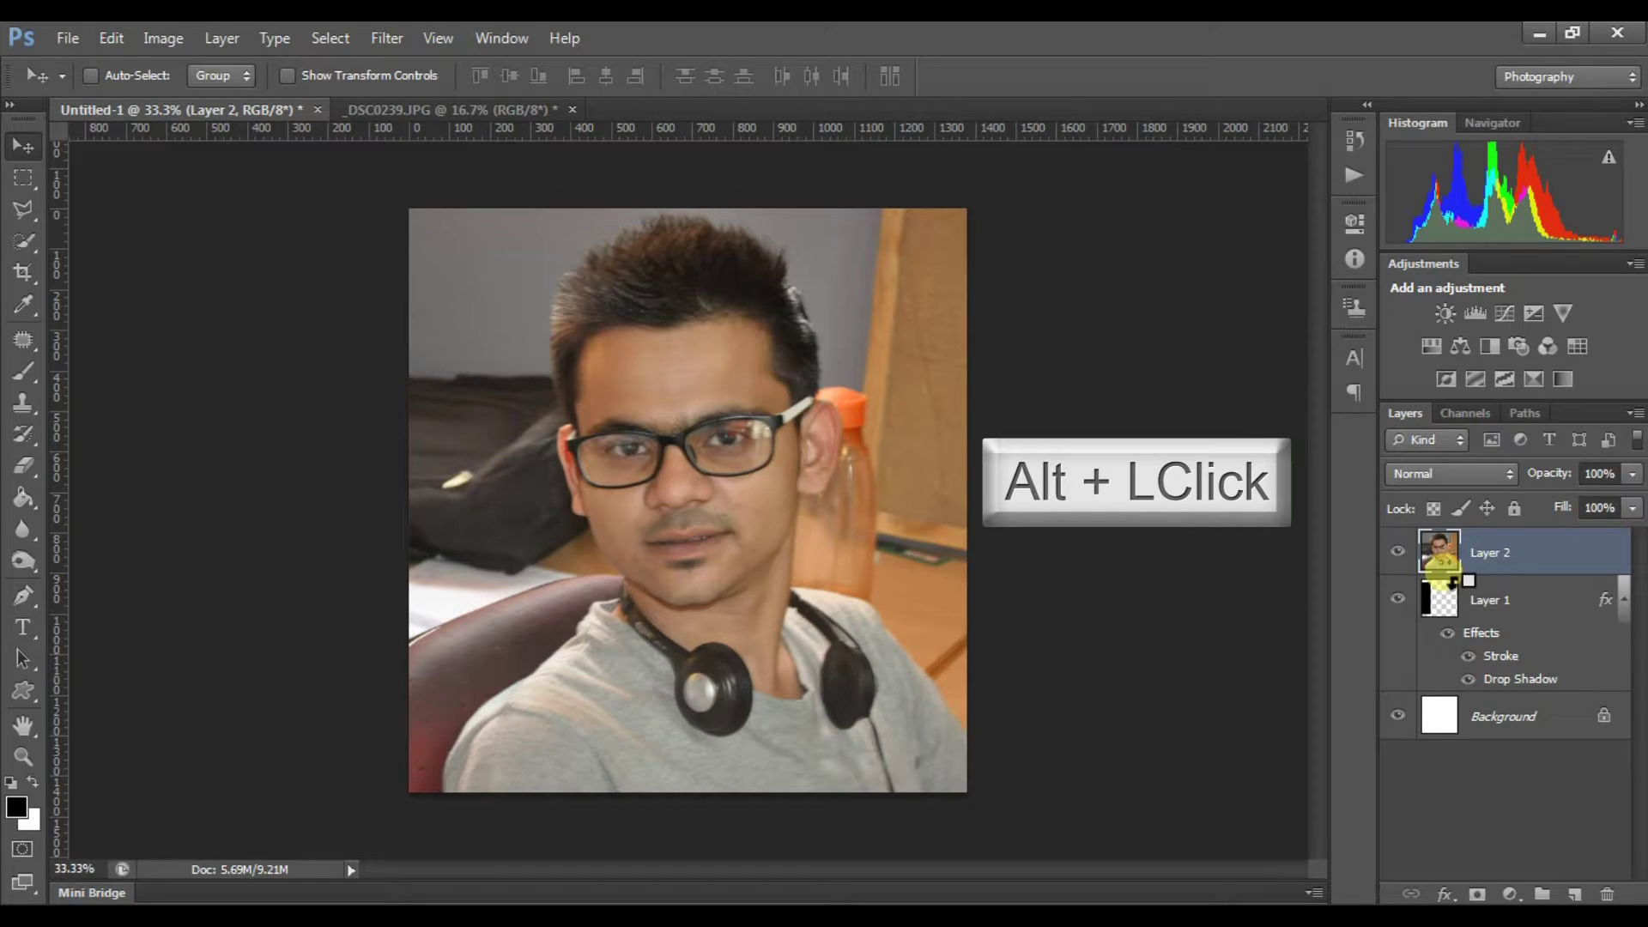
- Clip the portrait Layer 2 to the black strip on Layer 1
{"action": "left_click", "coordinate": [1454, 581], "text": "alt"}
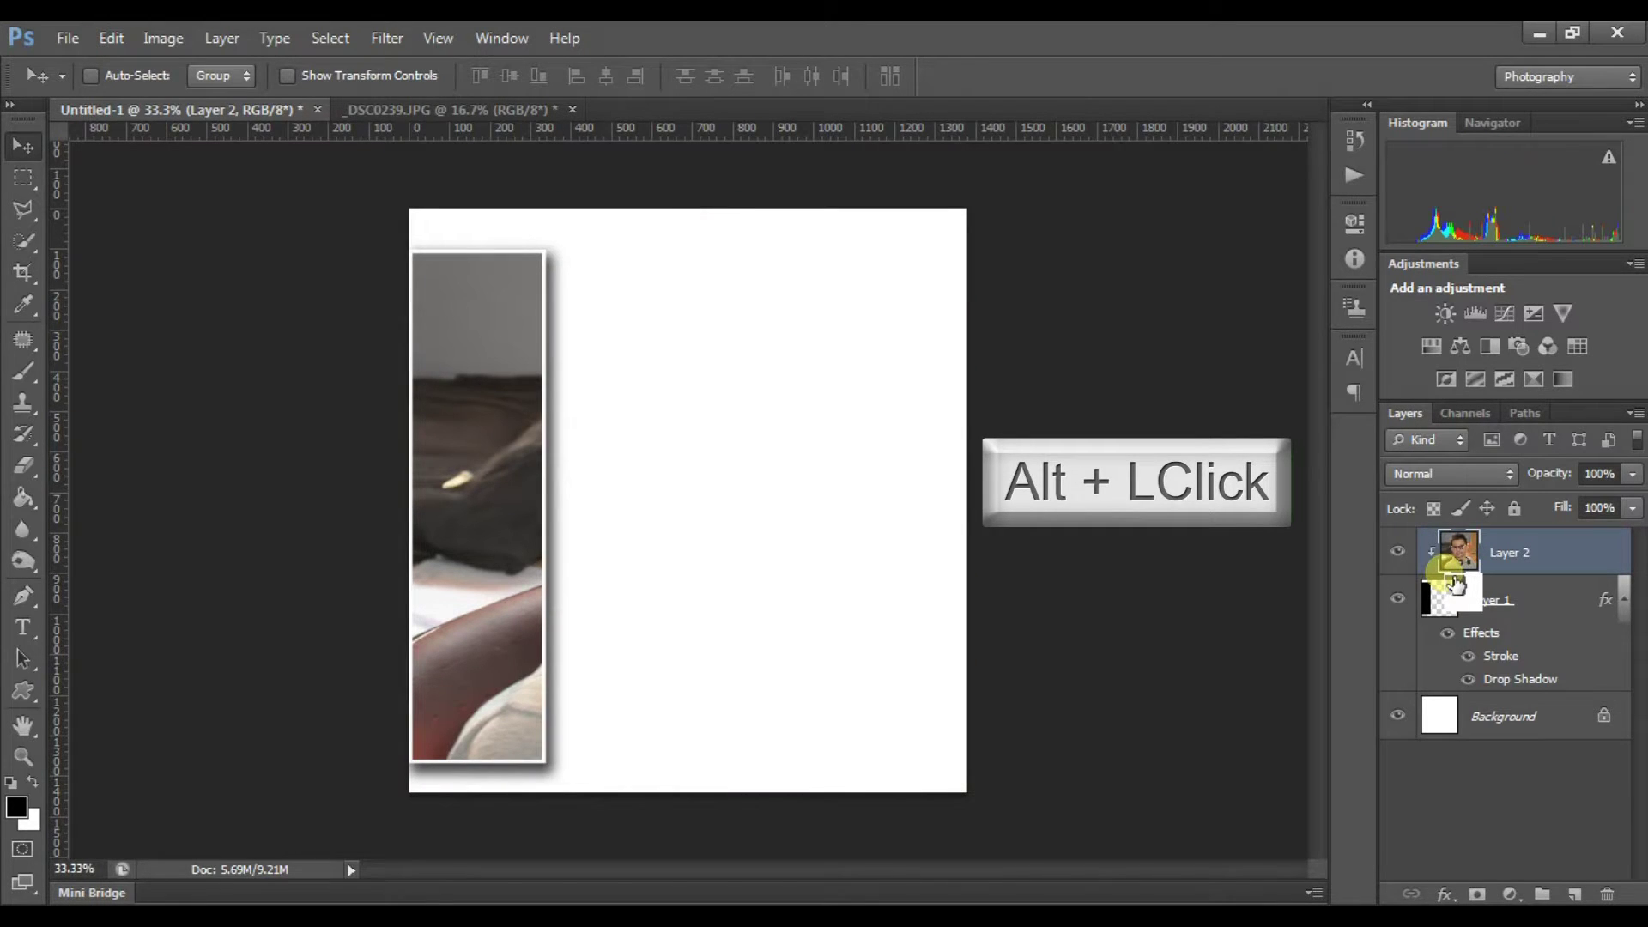
{"action": "key", "text": "ctrl+t"}
{"action": "key", "text": "Escape"}
{"action": "left_click_drag", "start_coordinate": [942, 499], "coordinate": [1502, 567]}
- Group the portrait and strip as Group 1 and duplicate it as Group 1 copy
{"action": "left_click", "coordinate": [1498, 601], "text": "shift"}
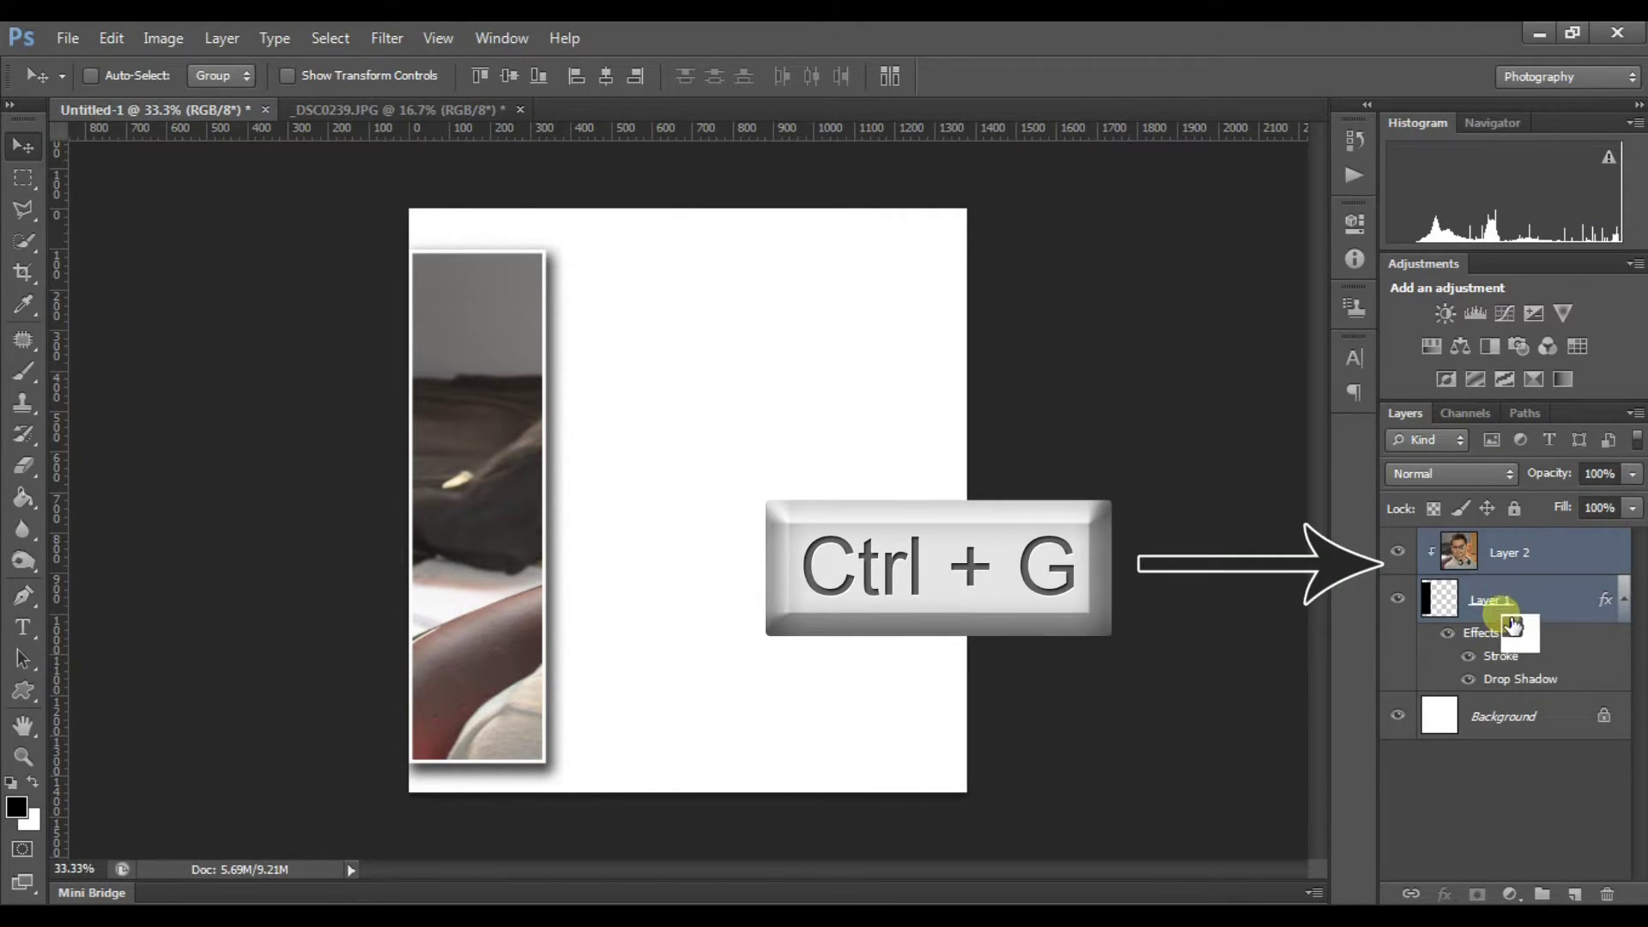
{"action": "key", "text": "ctrl+g"}
{"action": "mouse_move", "coordinate": [1502, 616]}
{"action": "left_mouse_down"}
{"action": "mouse_move", "coordinate": [1471, 570]}
{"action": "mouse_move", "coordinate": [1409, 552]}
{"action": "mouse_move", "coordinate": [1575, 573]}
{"action": "mouse_move", "coordinate": [1457, 548]}
{"action": "mouse_move", "coordinate": [1474, 566]}
{"action": "left_mouse_up"}
{"action": "key", "text": "ctrl+j"}
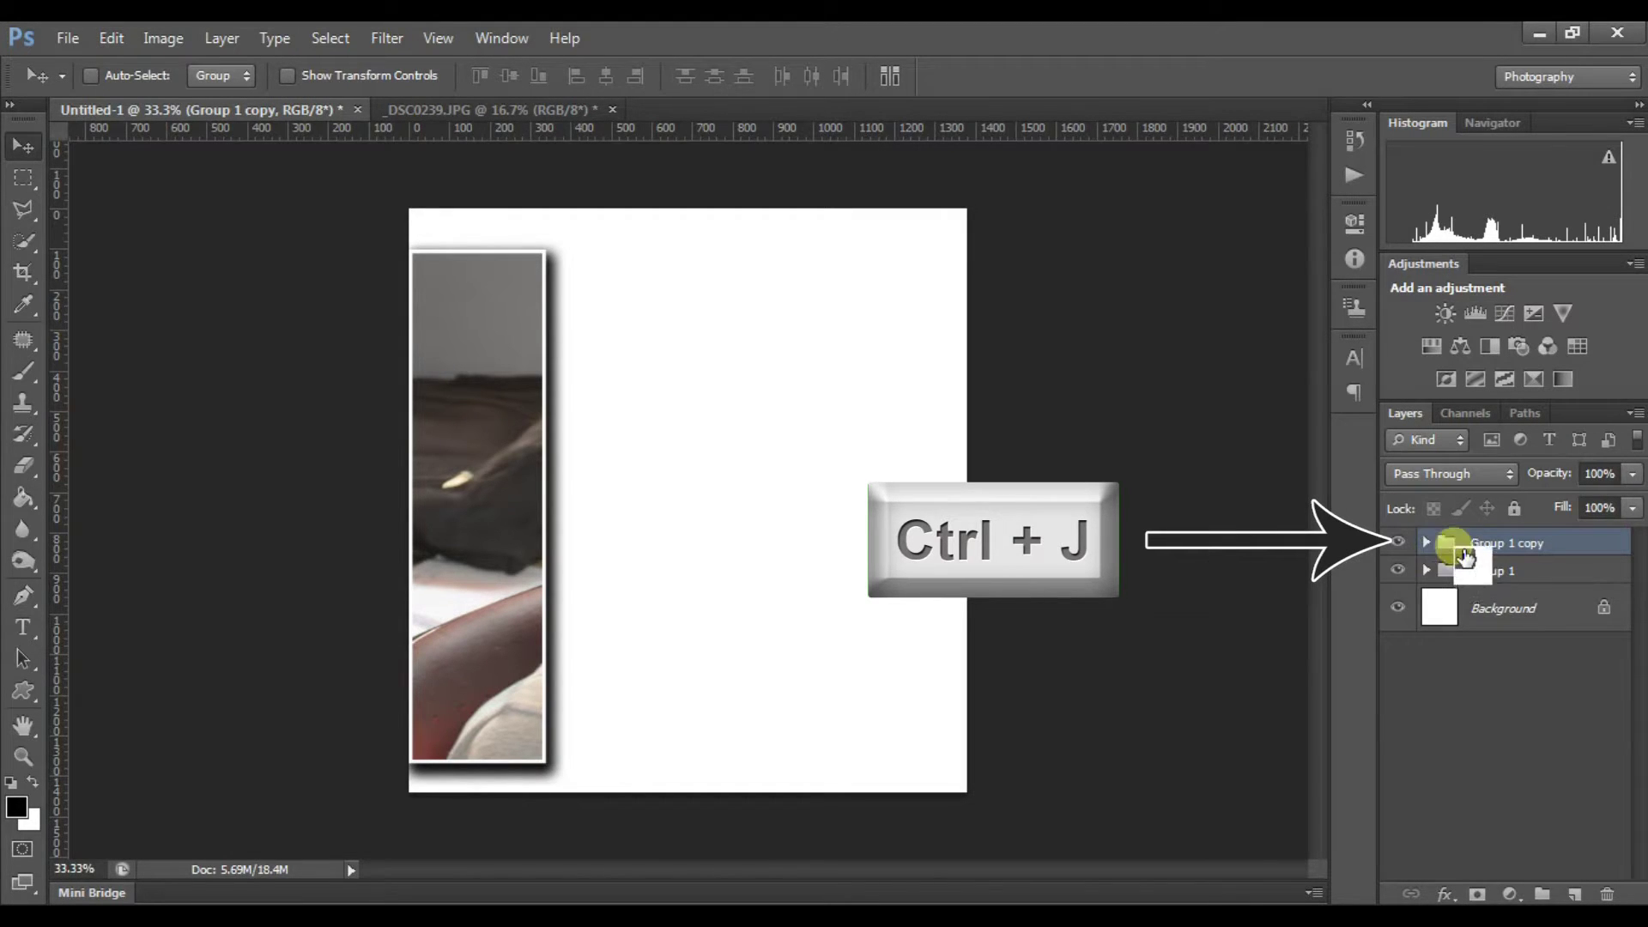
- Move the copied strip right and tilt it about 5° to reveal the face
{"action": "left_click", "coordinate": [1426, 542]}
{"action": "left_click_drag", "start_coordinate": [1521, 603], "coordinate": [1513, 642]}
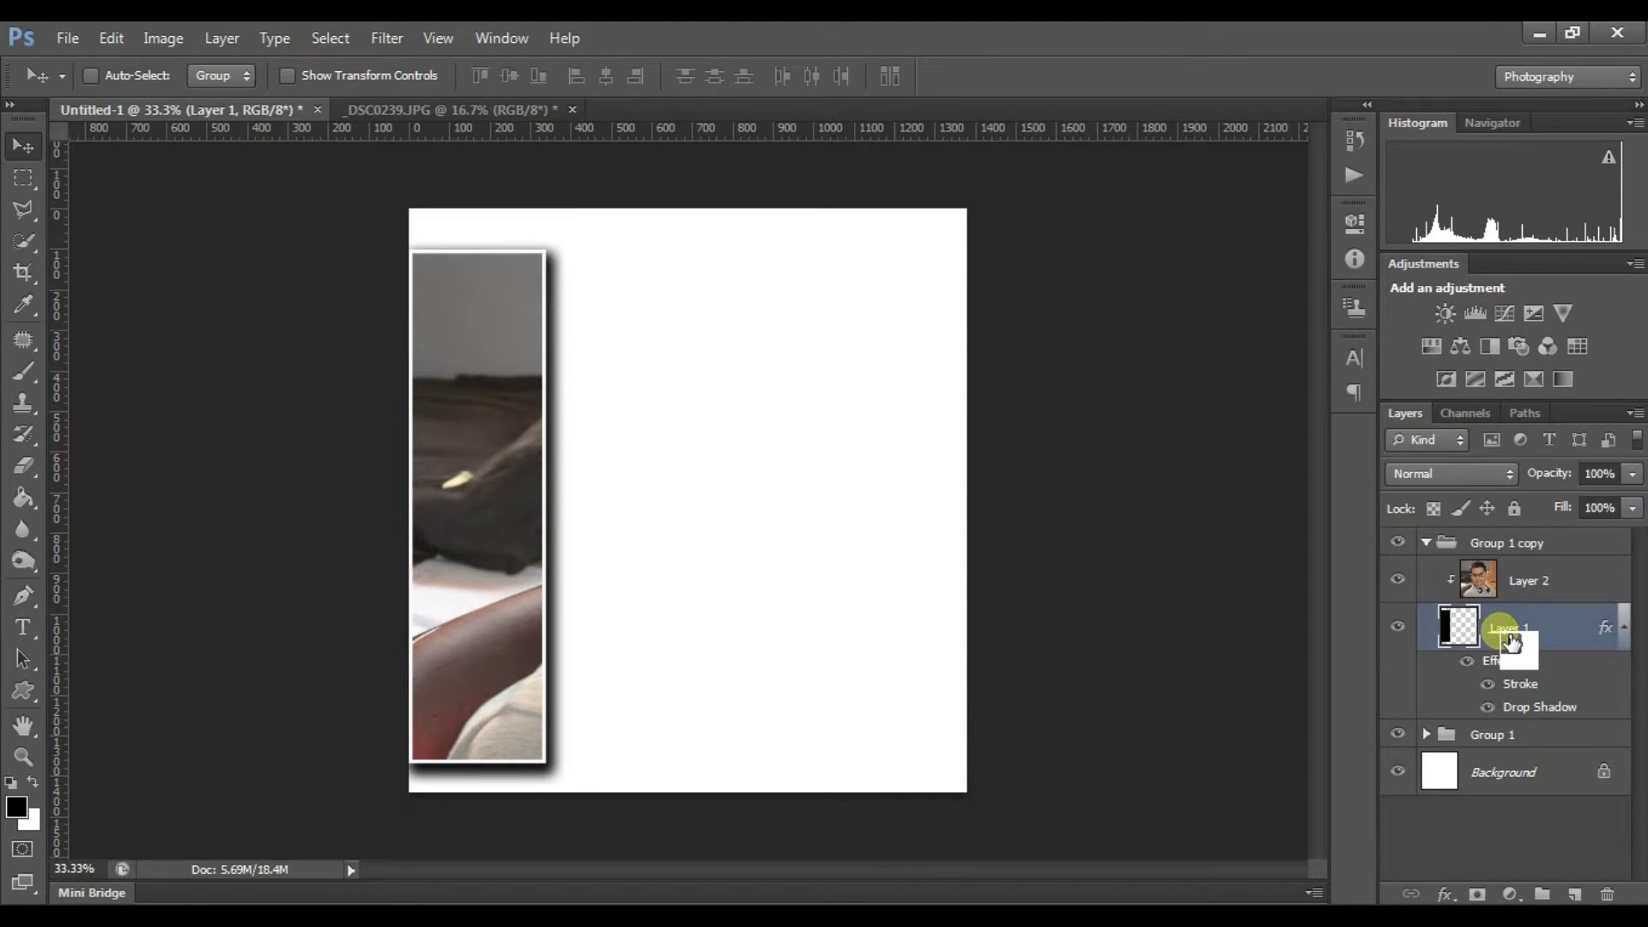
{"action": "key", "text": "ctrl+t"}
{"action": "mouse_move", "coordinate": [505, 453]}
{"action": "left_mouse_down"}
{"action": "mouse_move", "coordinate": [654, 465]}
{"action": "mouse_move", "coordinate": [636, 453]}
{"action": "left_mouse_up"}
{"action": "mouse_move", "coordinate": [791, 772]}
{"action": "left_mouse_down"}
{"action": "mouse_move", "coordinate": [737, 806]}
{"action": "mouse_move", "coordinate": [771, 803]}
{"action": "left_mouse_up"}
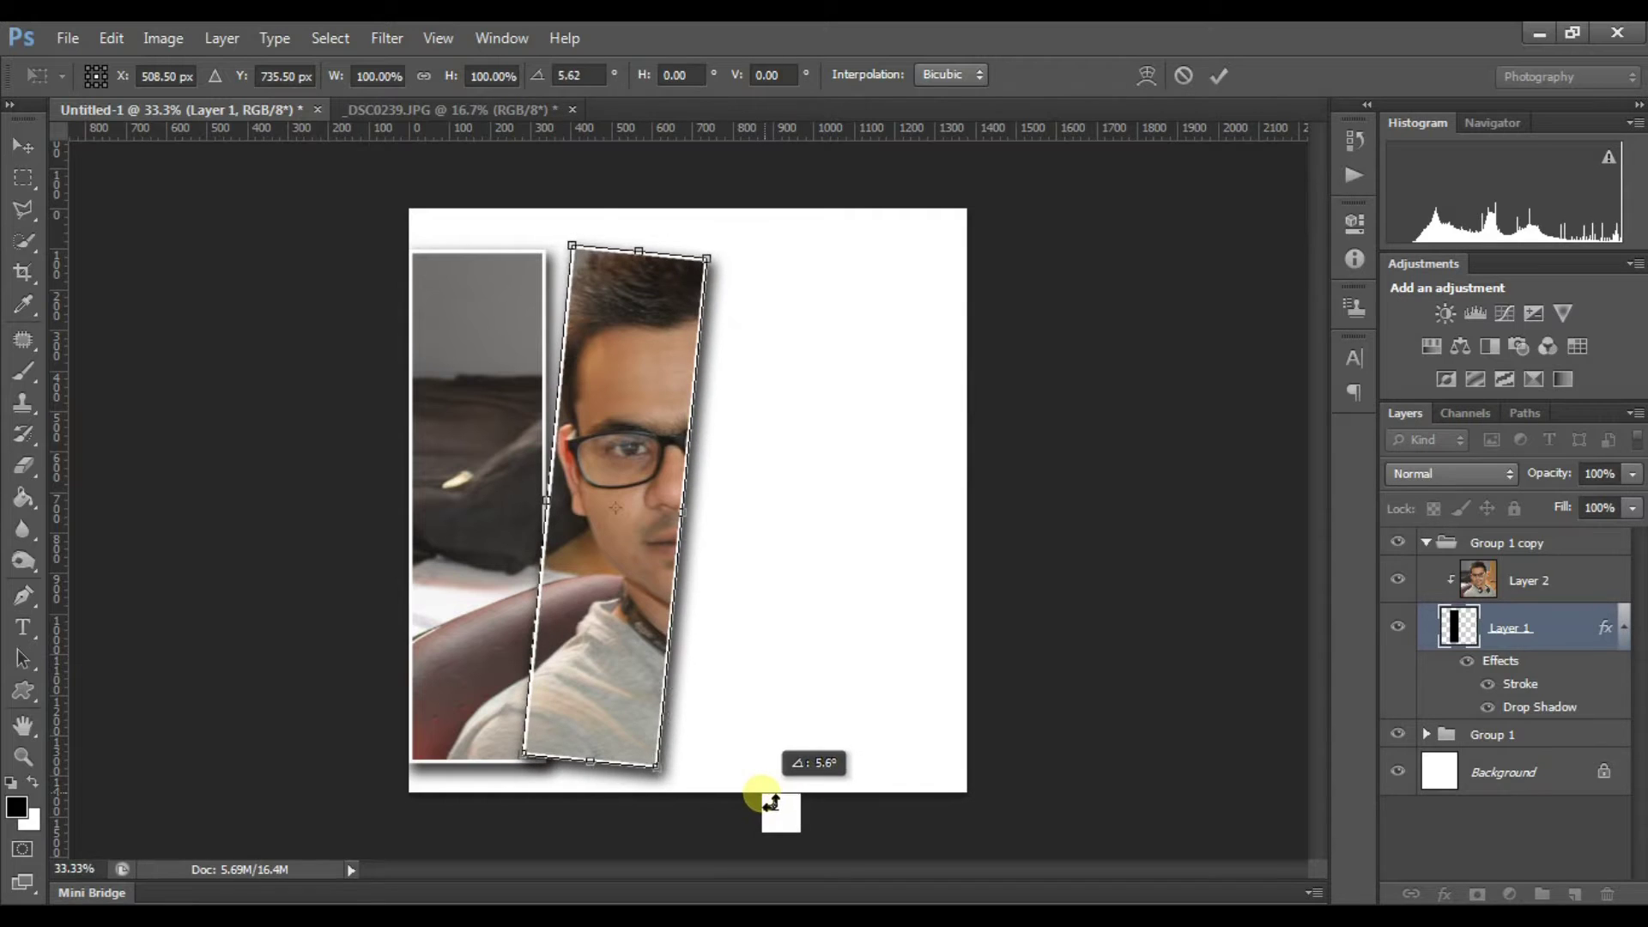
{"action": "left_click_drag", "start_coordinate": [771, 804], "coordinate": [765, 791]}
{"action": "left_click_drag", "start_coordinate": [632, 636], "coordinate": [626, 620]}
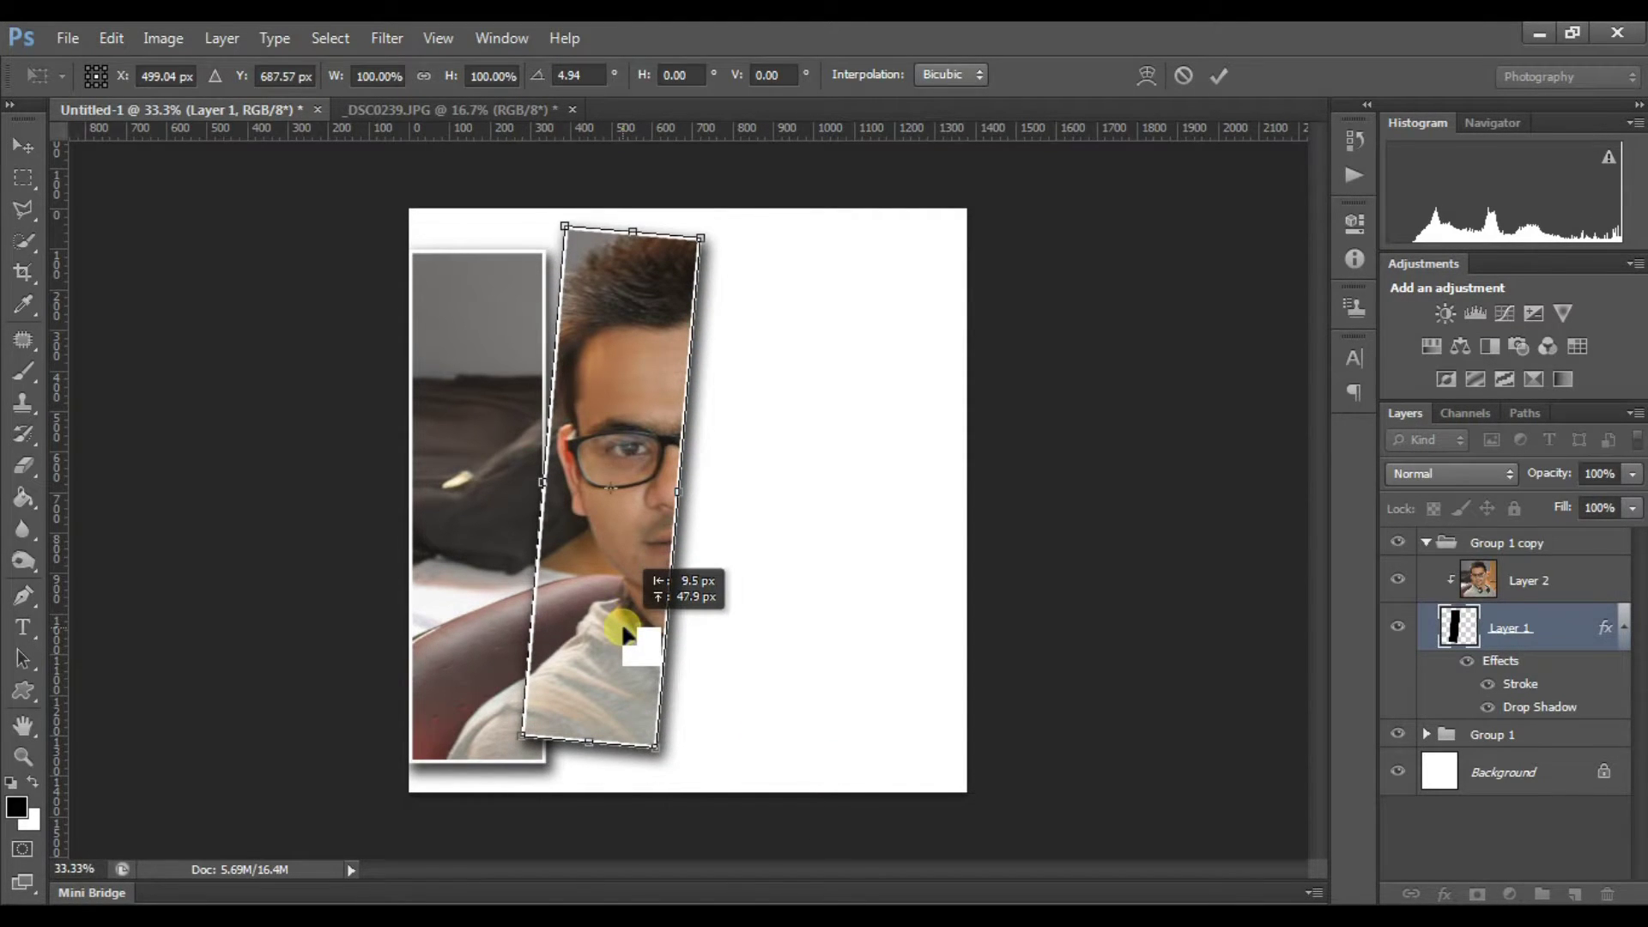
{"action": "left_click_drag", "start_coordinate": [626, 633], "coordinate": [624, 630]}
{"action": "key", "text": "Return"}
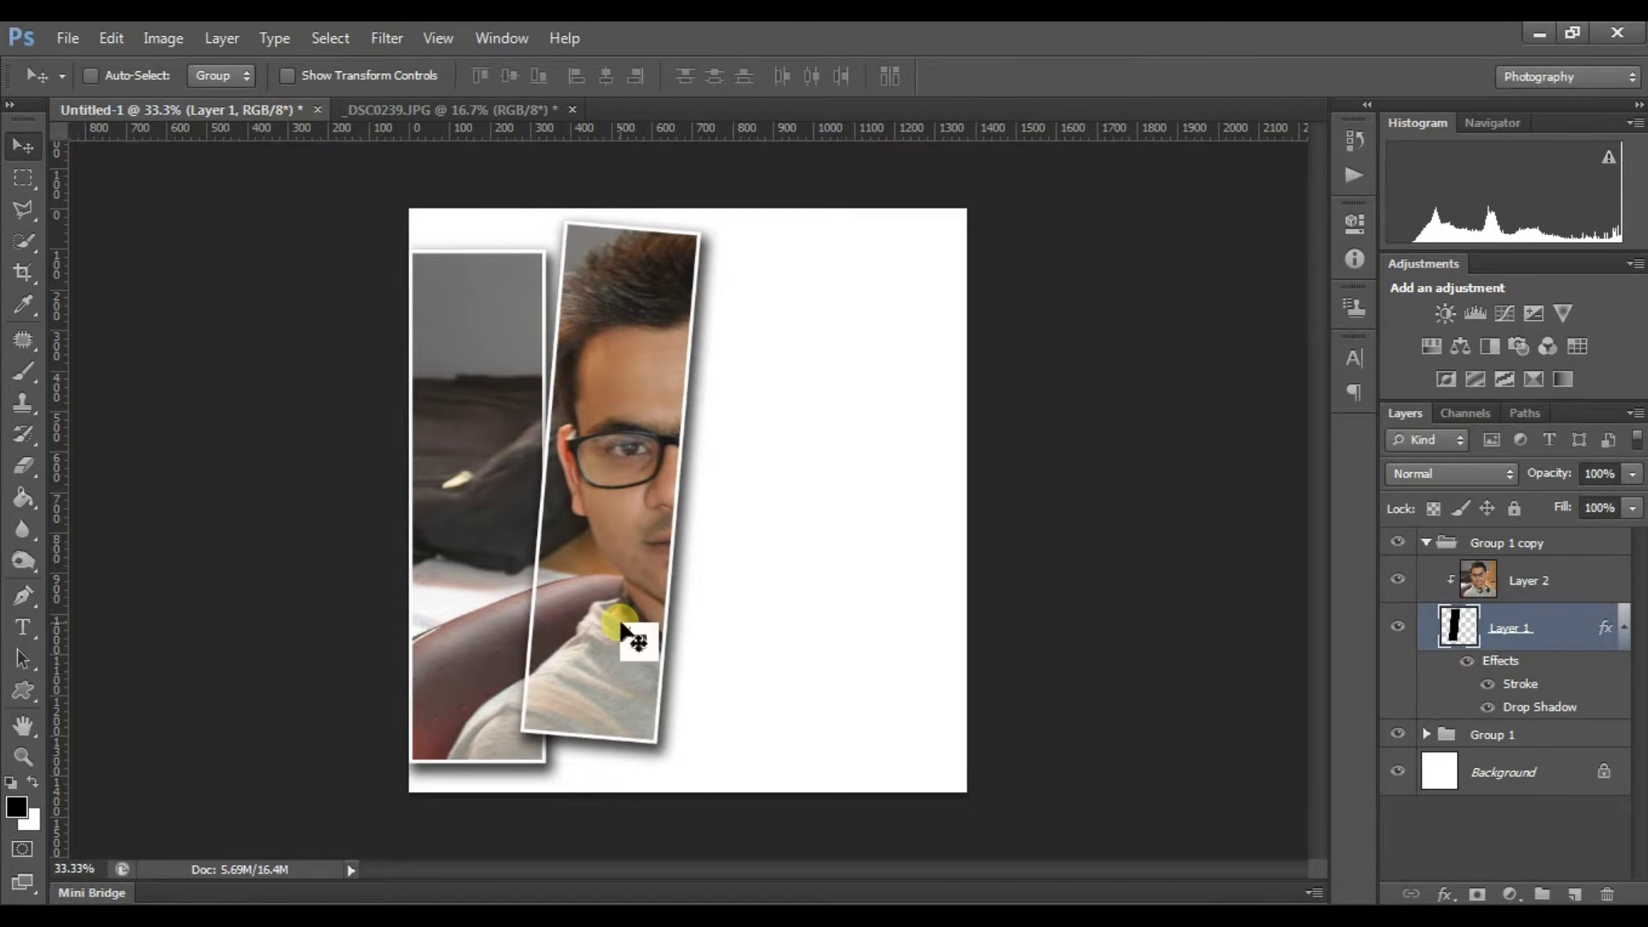
- Nudge Group 1's strip slightly right and collapse the copied group
{"action": "left_click", "coordinate": [1468, 747]}
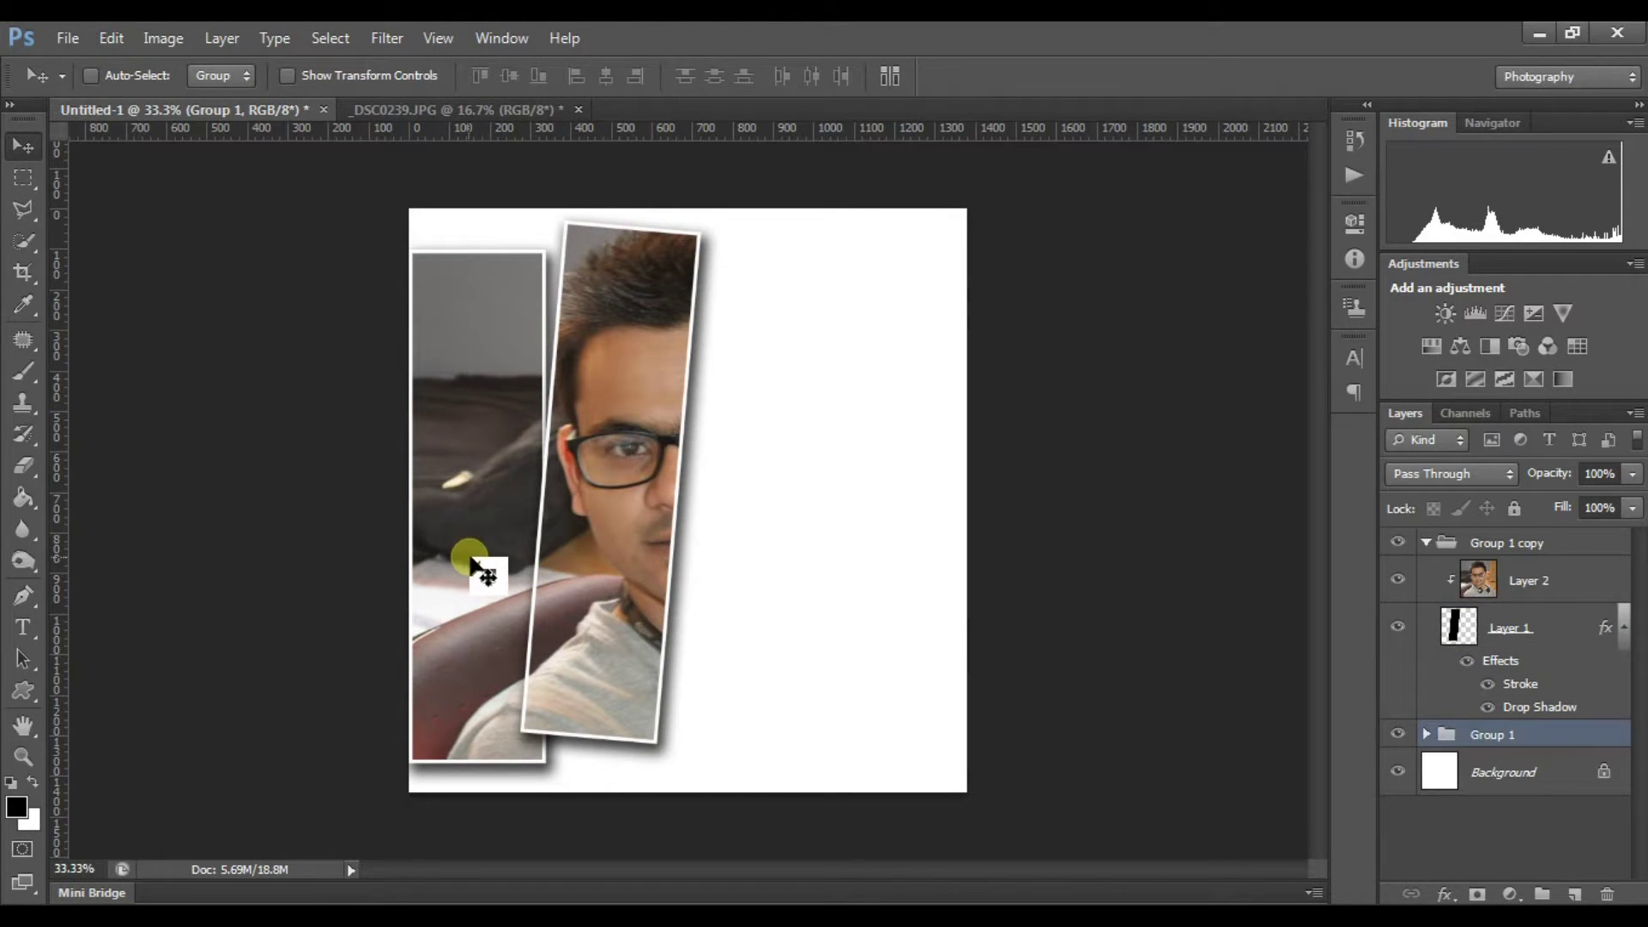
{"action": "left_click_drag", "start_coordinate": [471, 562], "coordinate": [482, 560]}
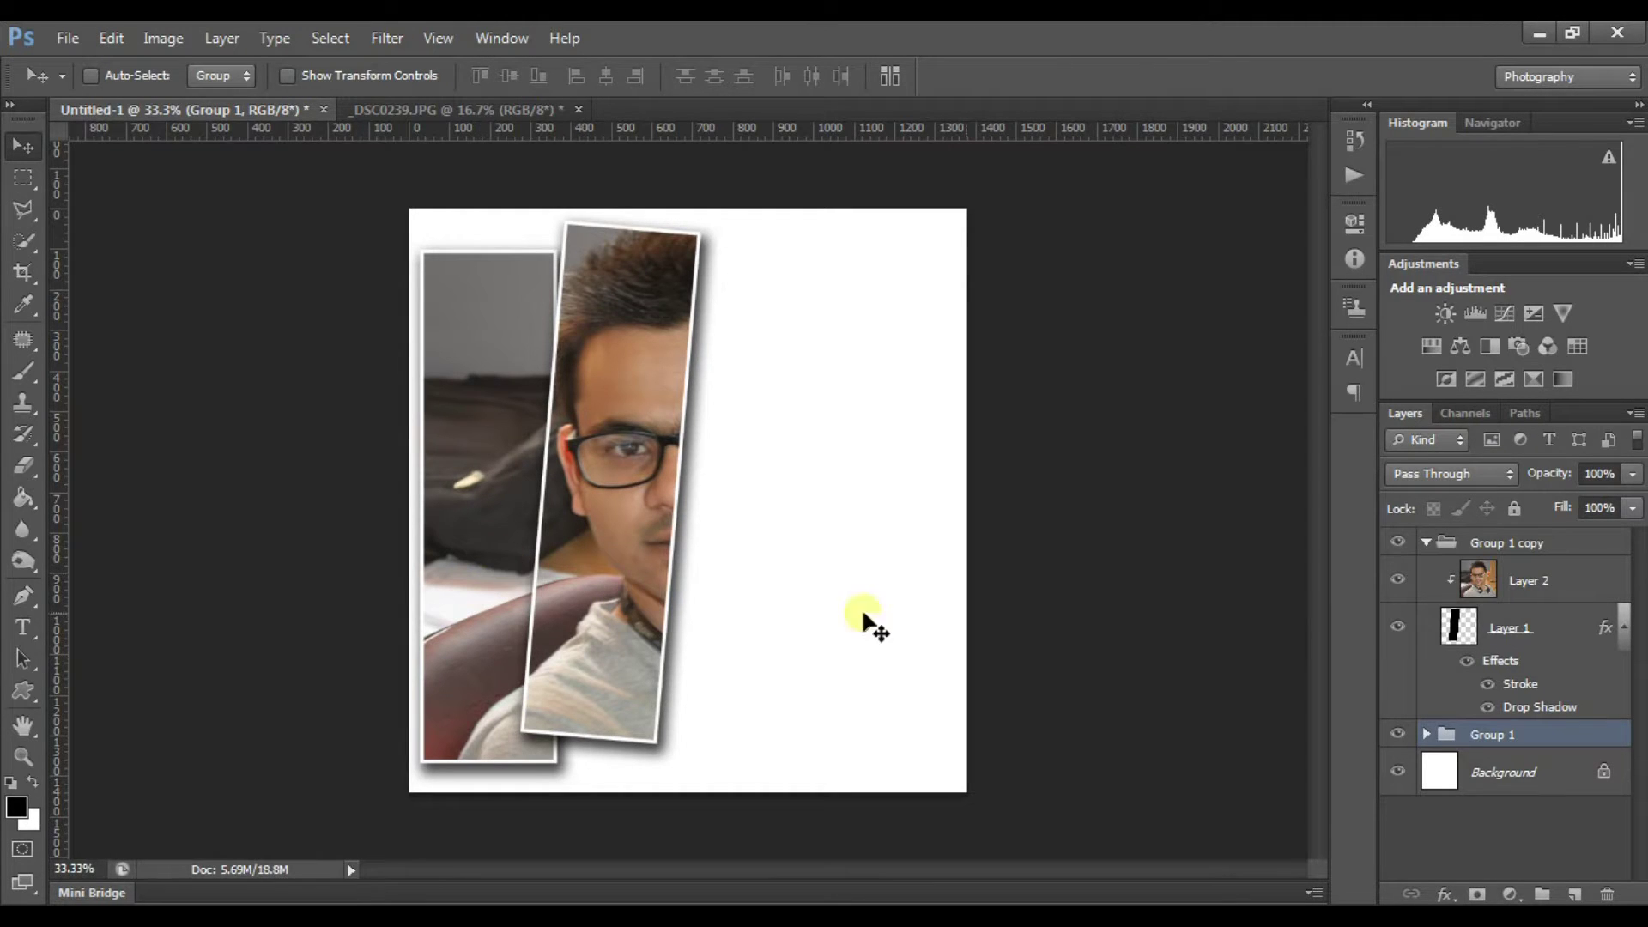
{"action": "left_click", "coordinate": [1427, 543]}
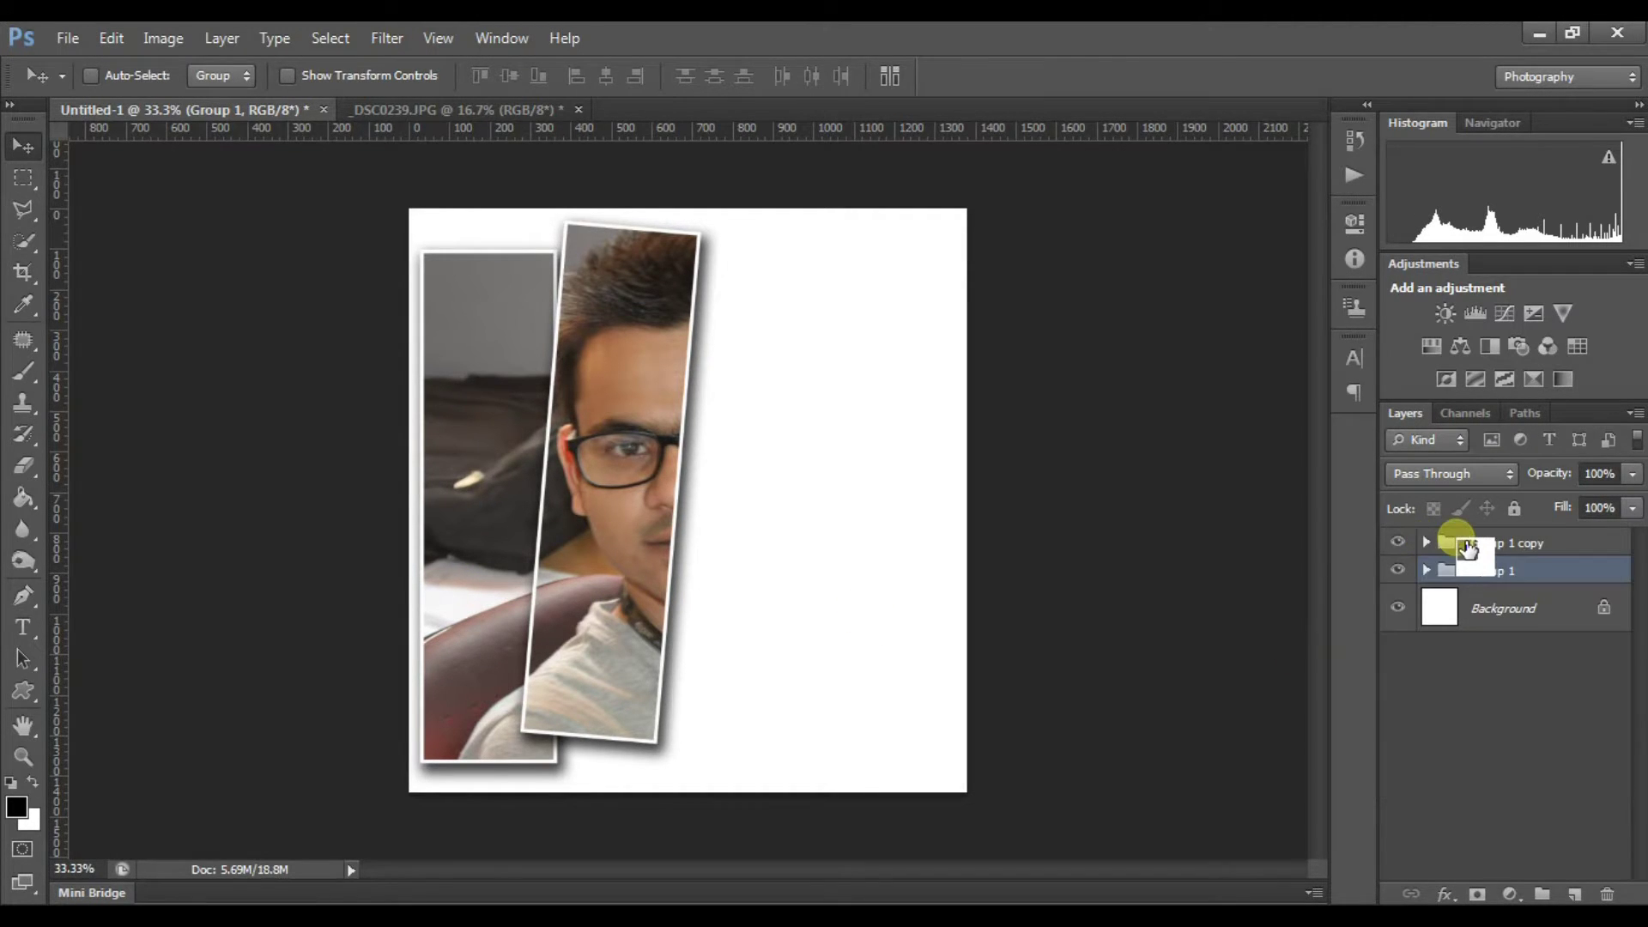
- Duplicate the strip group and select the strip layer inside the new copy
{"action": "left_click", "coordinate": [1472, 544]}
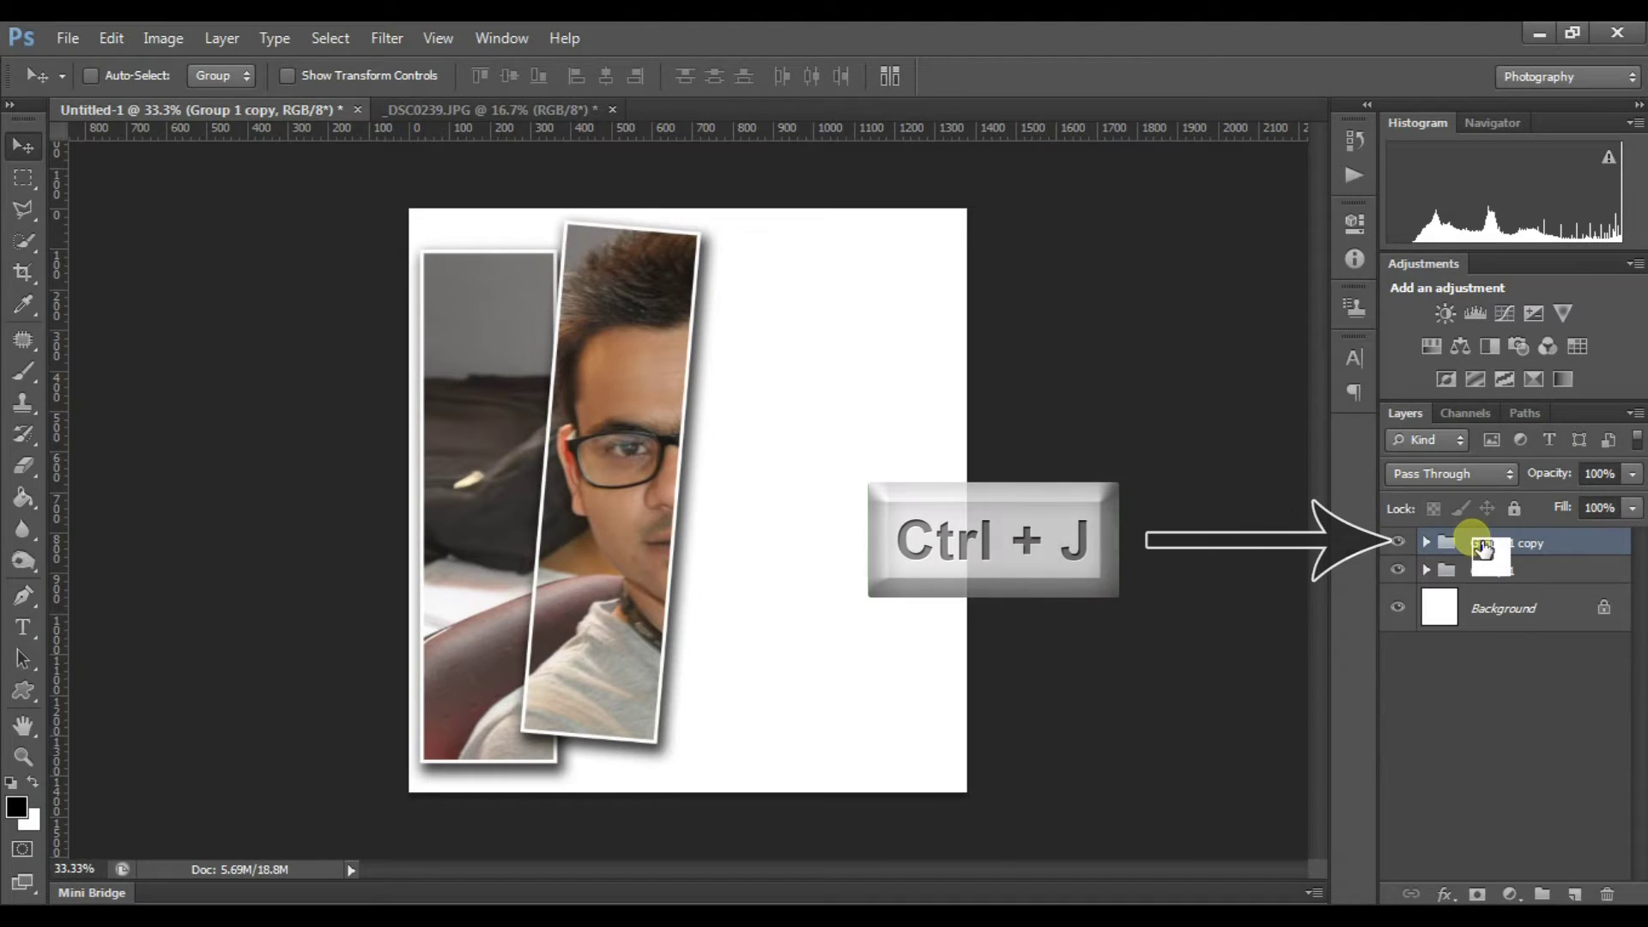
{"action": "key", "text": "ctrl+j"}
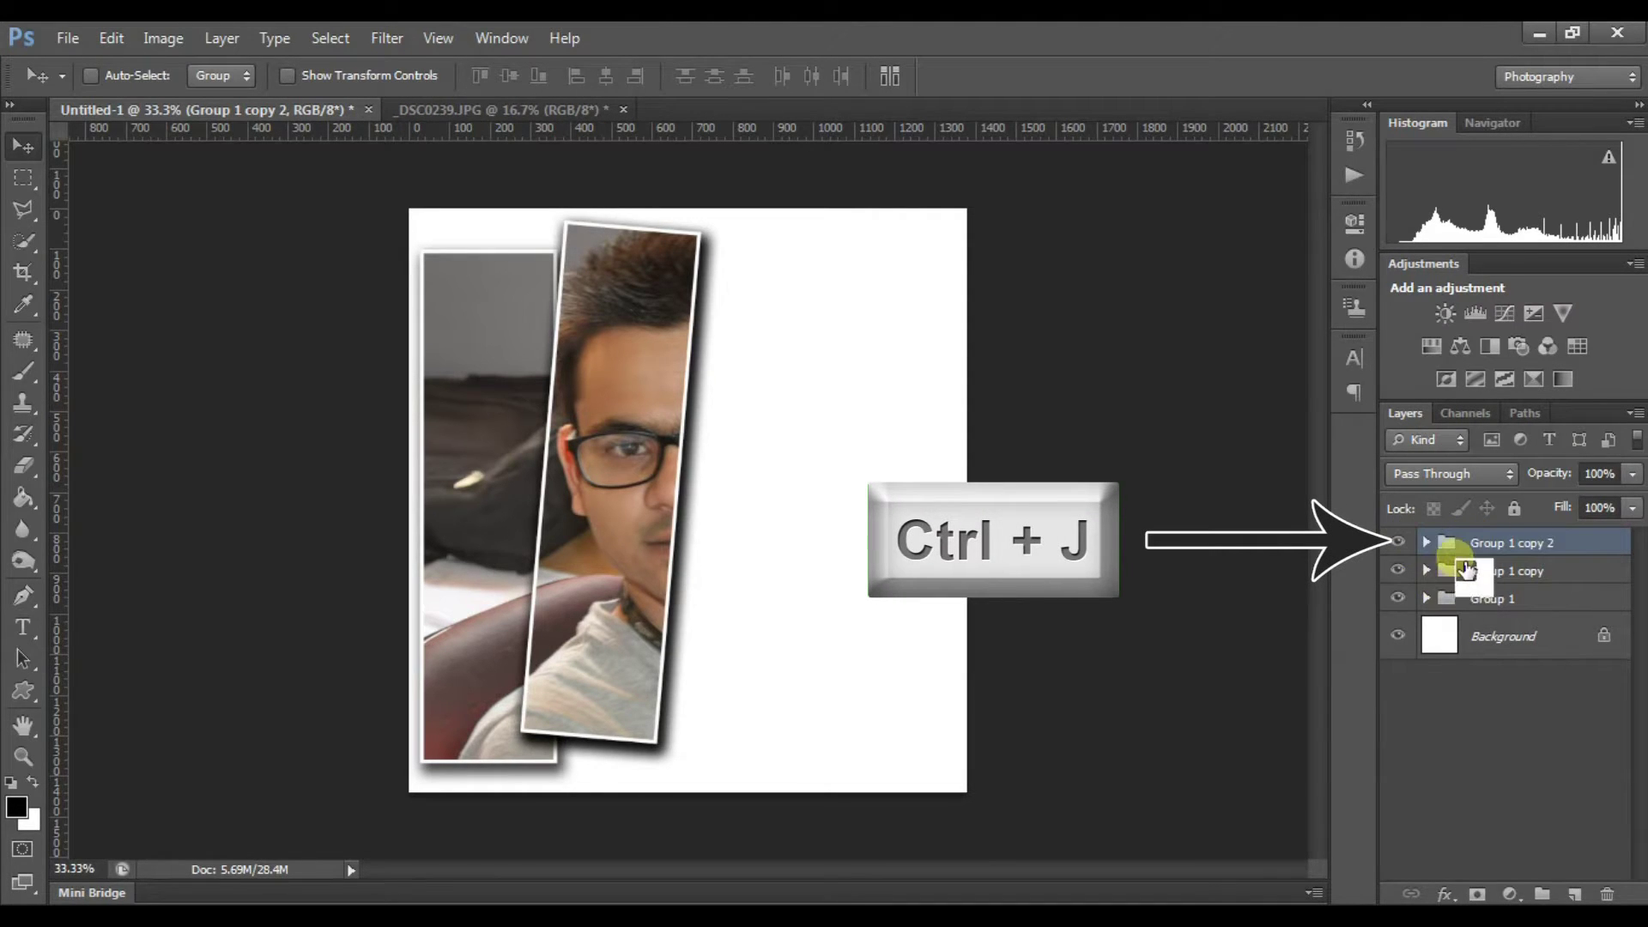
{"action": "left_click", "coordinate": [1427, 543]}
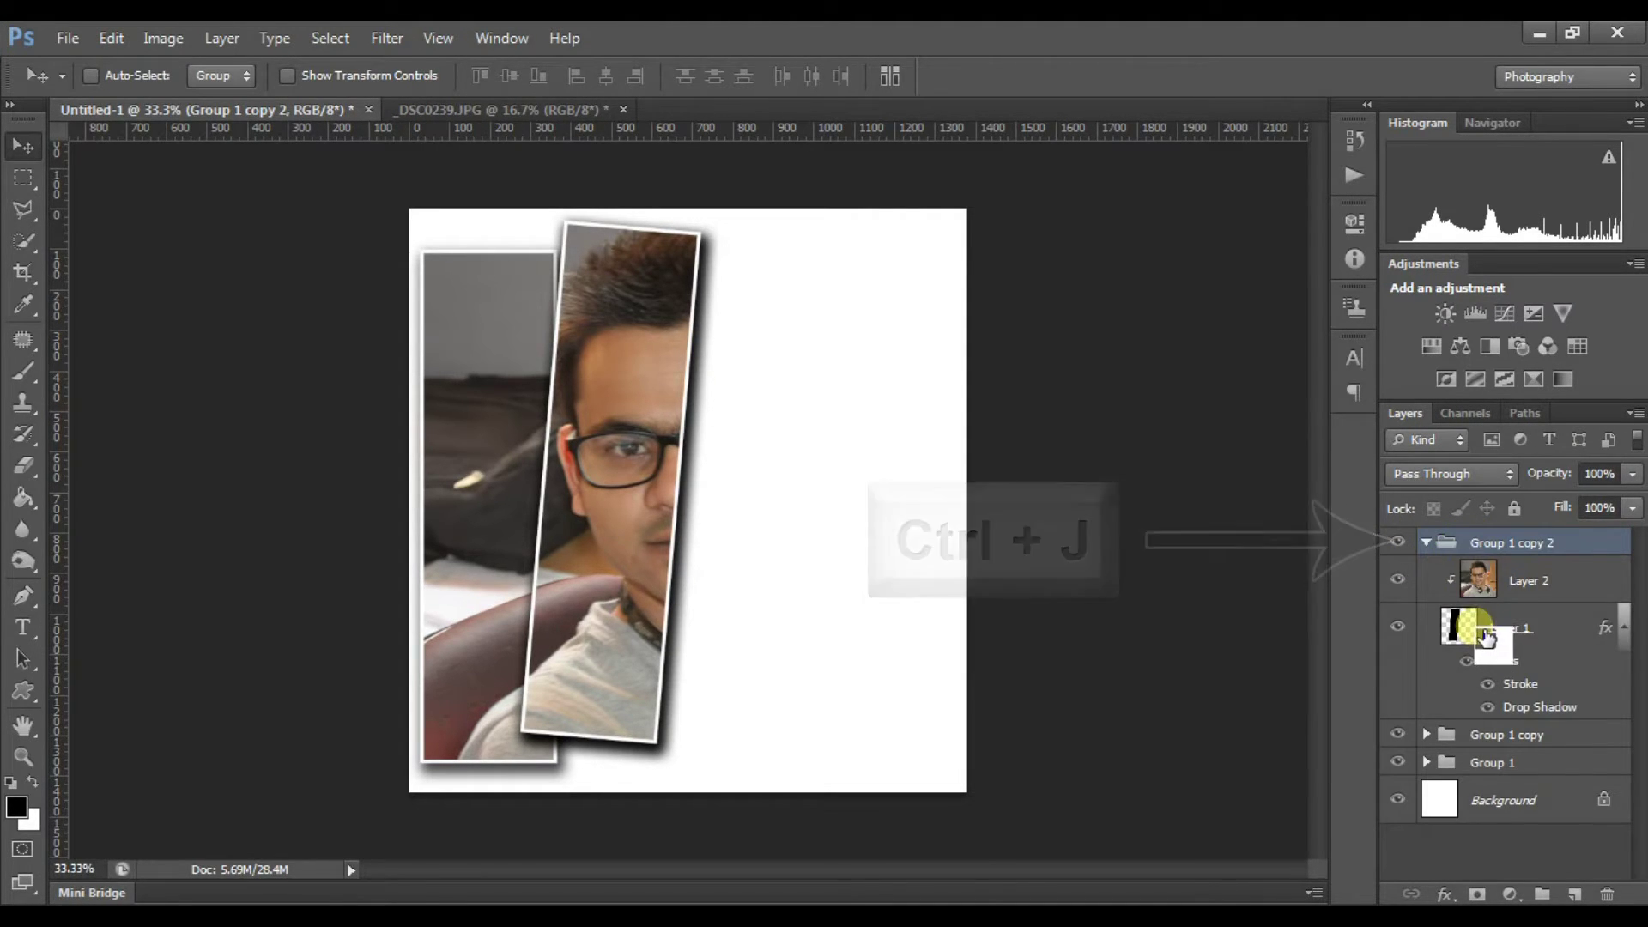
{"action": "left_click_drag", "start_coordinate": [1518, 645], "coordinate": [1490, 640]}
- Place the third strip right of the second, tilted about -5.6°, then duplicate its group
{"action": "key", "text": "ctrl+t"}
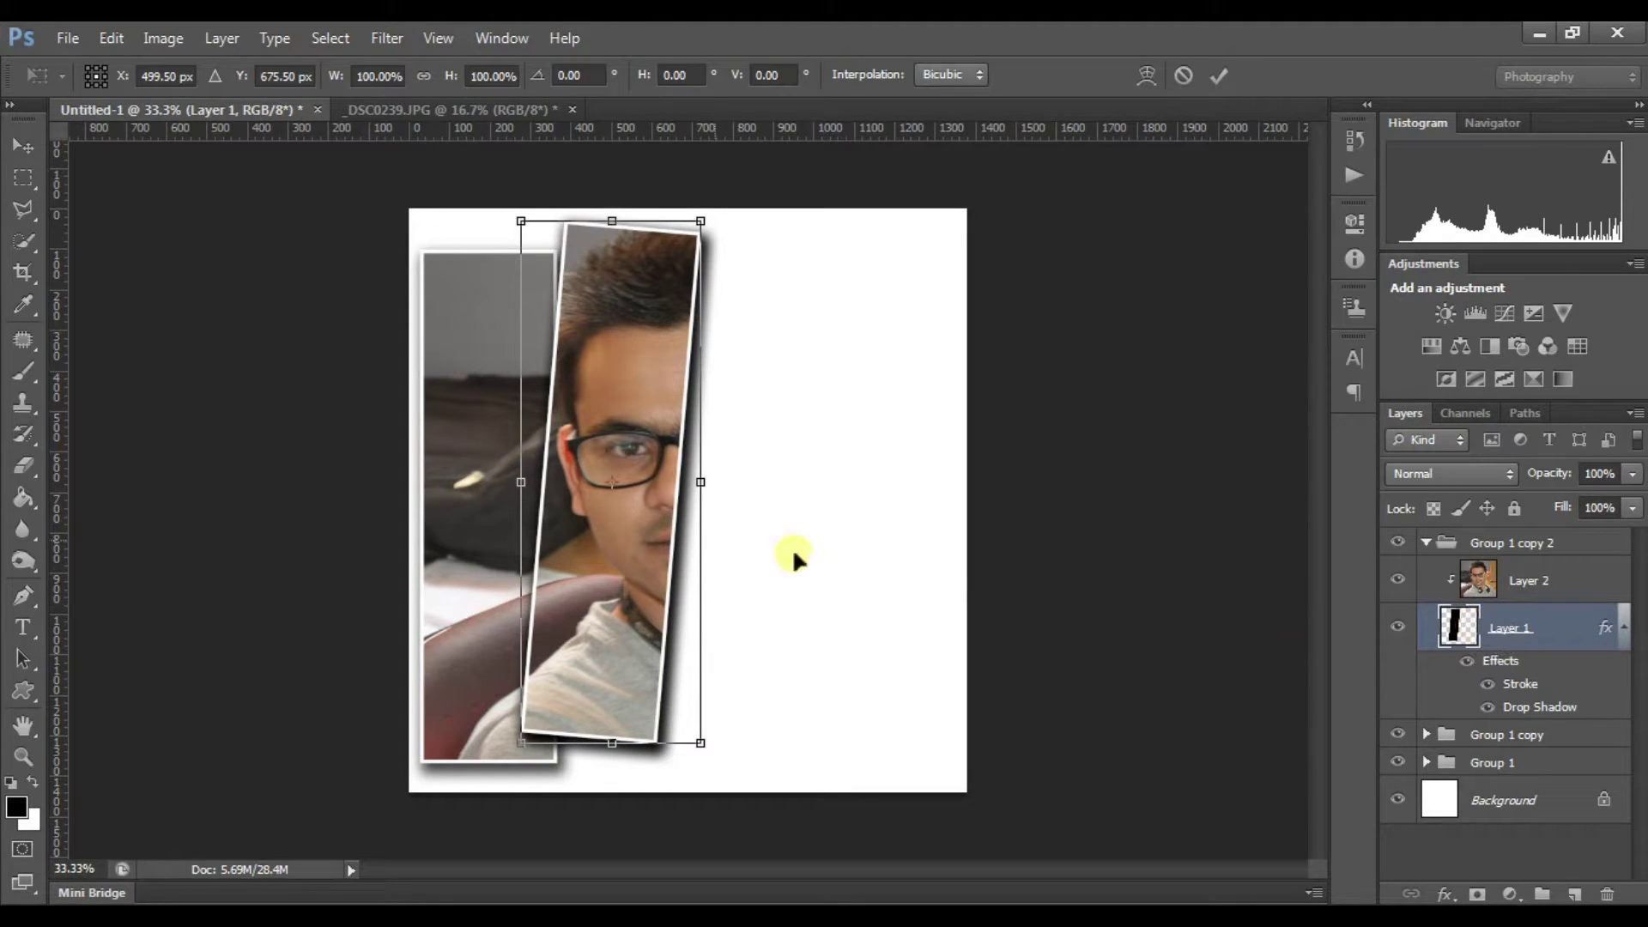
{"action": "left_click_drag", "start_coordinate": [648, 549], "coordinate": [761, 572]}
{"action": "left_click_drag", "start_coordinate": [862, 798], "coordinate": [893, 783]}
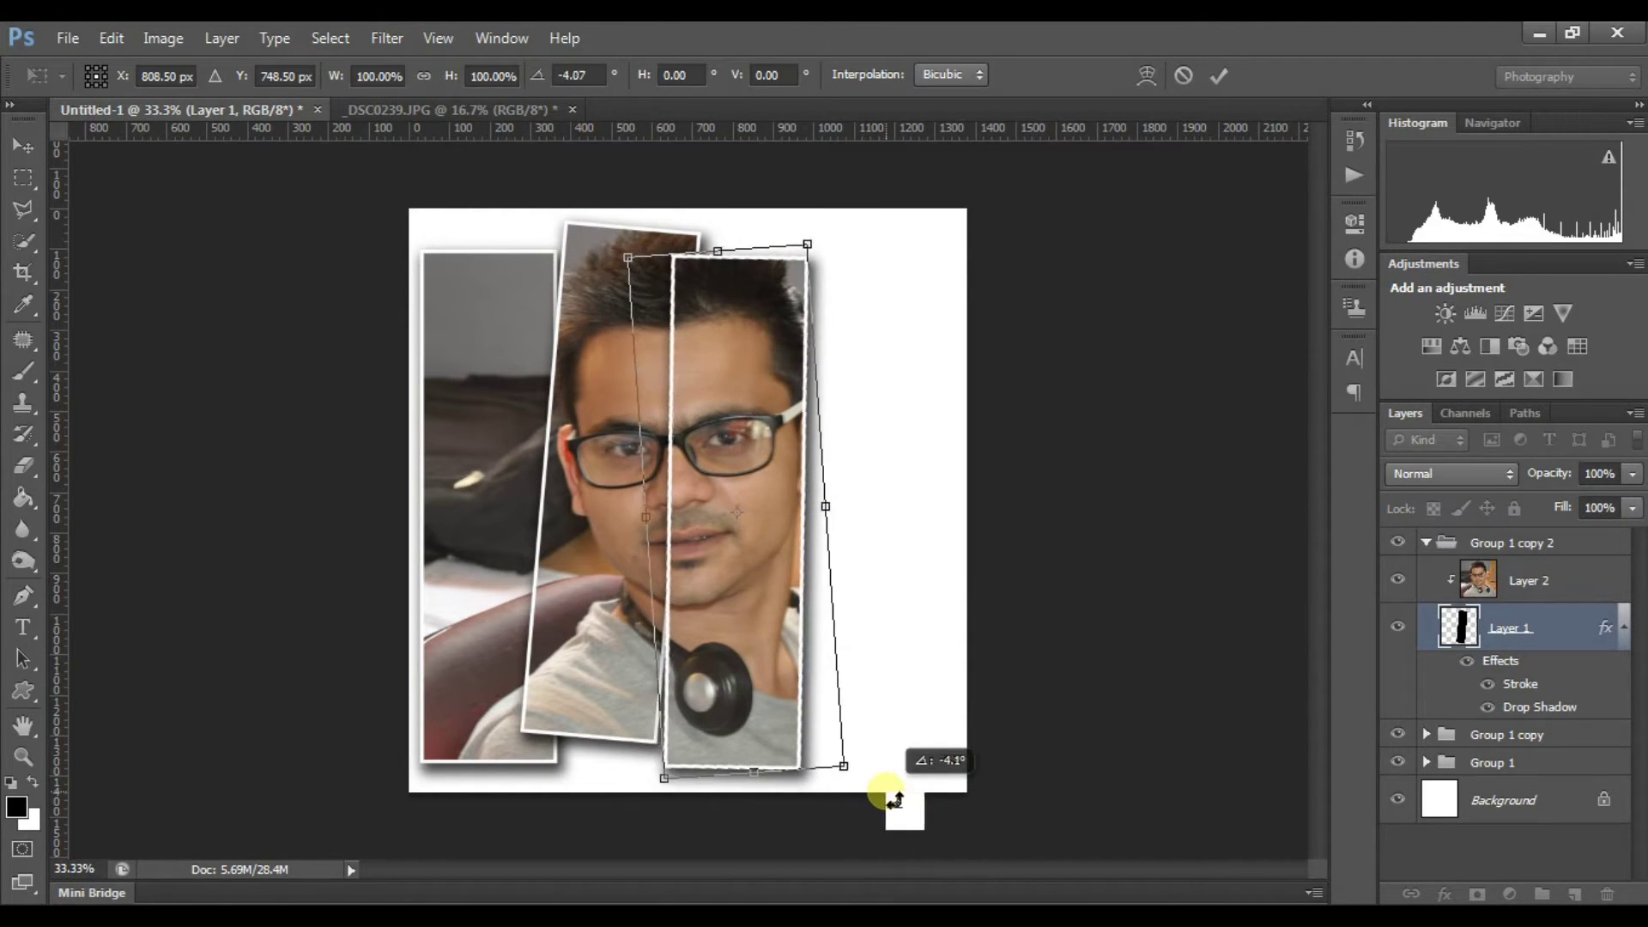
{"action": "left_click_drag", "start_coordinate": [748, 678], "coordinate": [751, 672]}
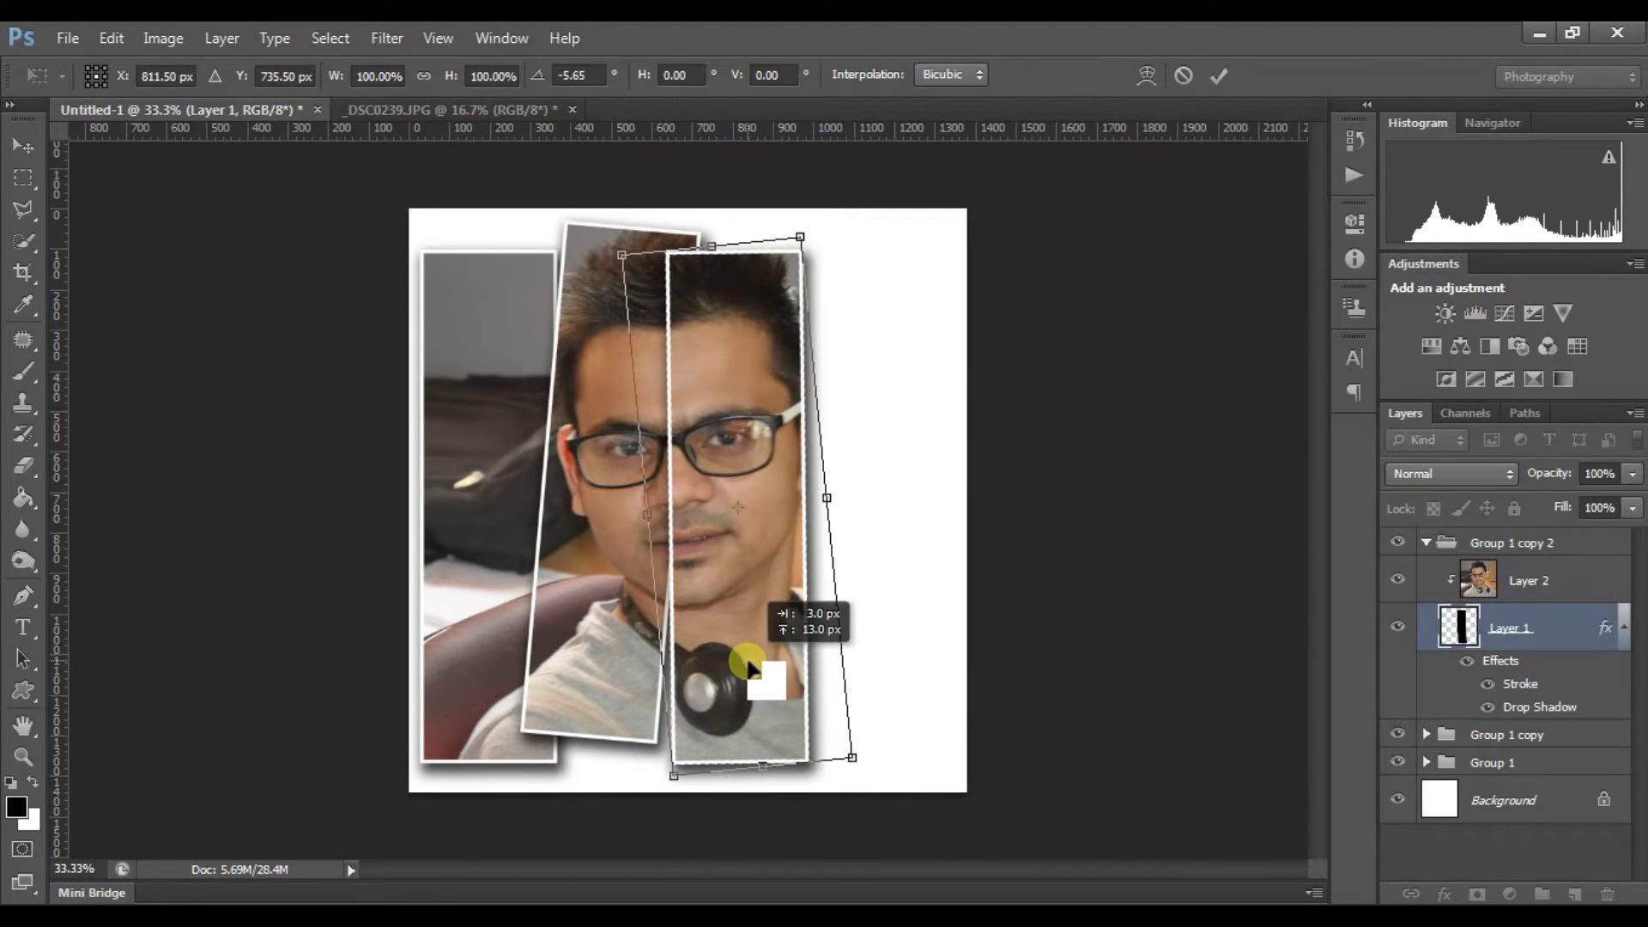
{"action": "key", "text": "Return"}
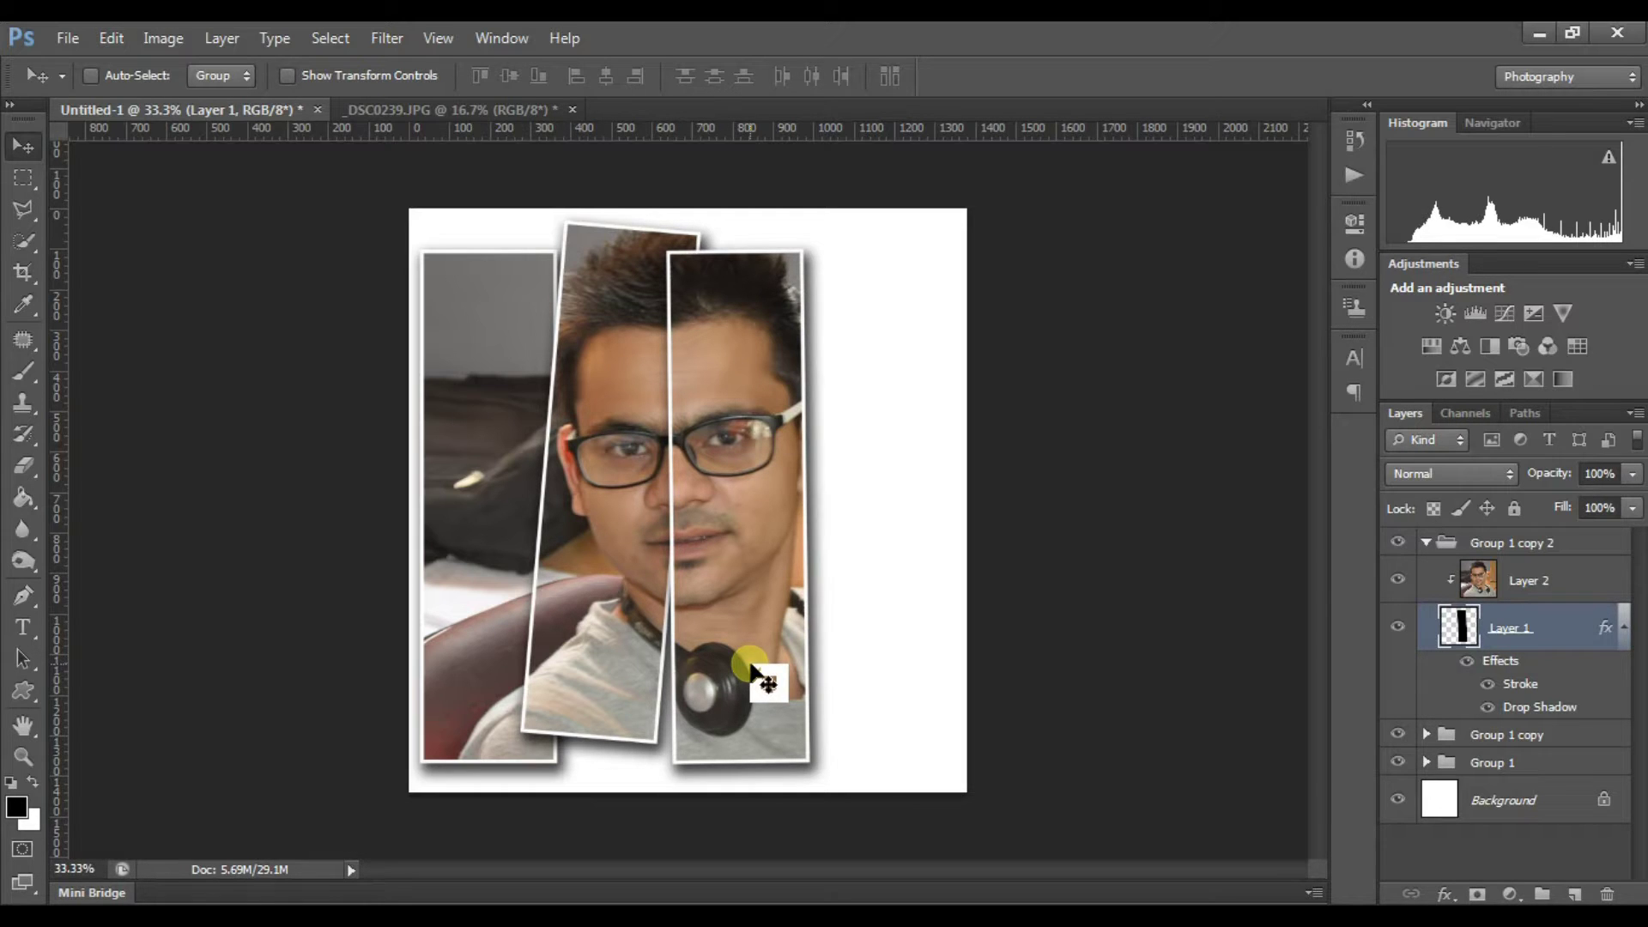
{"action": "left_click_drag", "start_coordinate": [754, 607], "coordinate": [759, 630]}
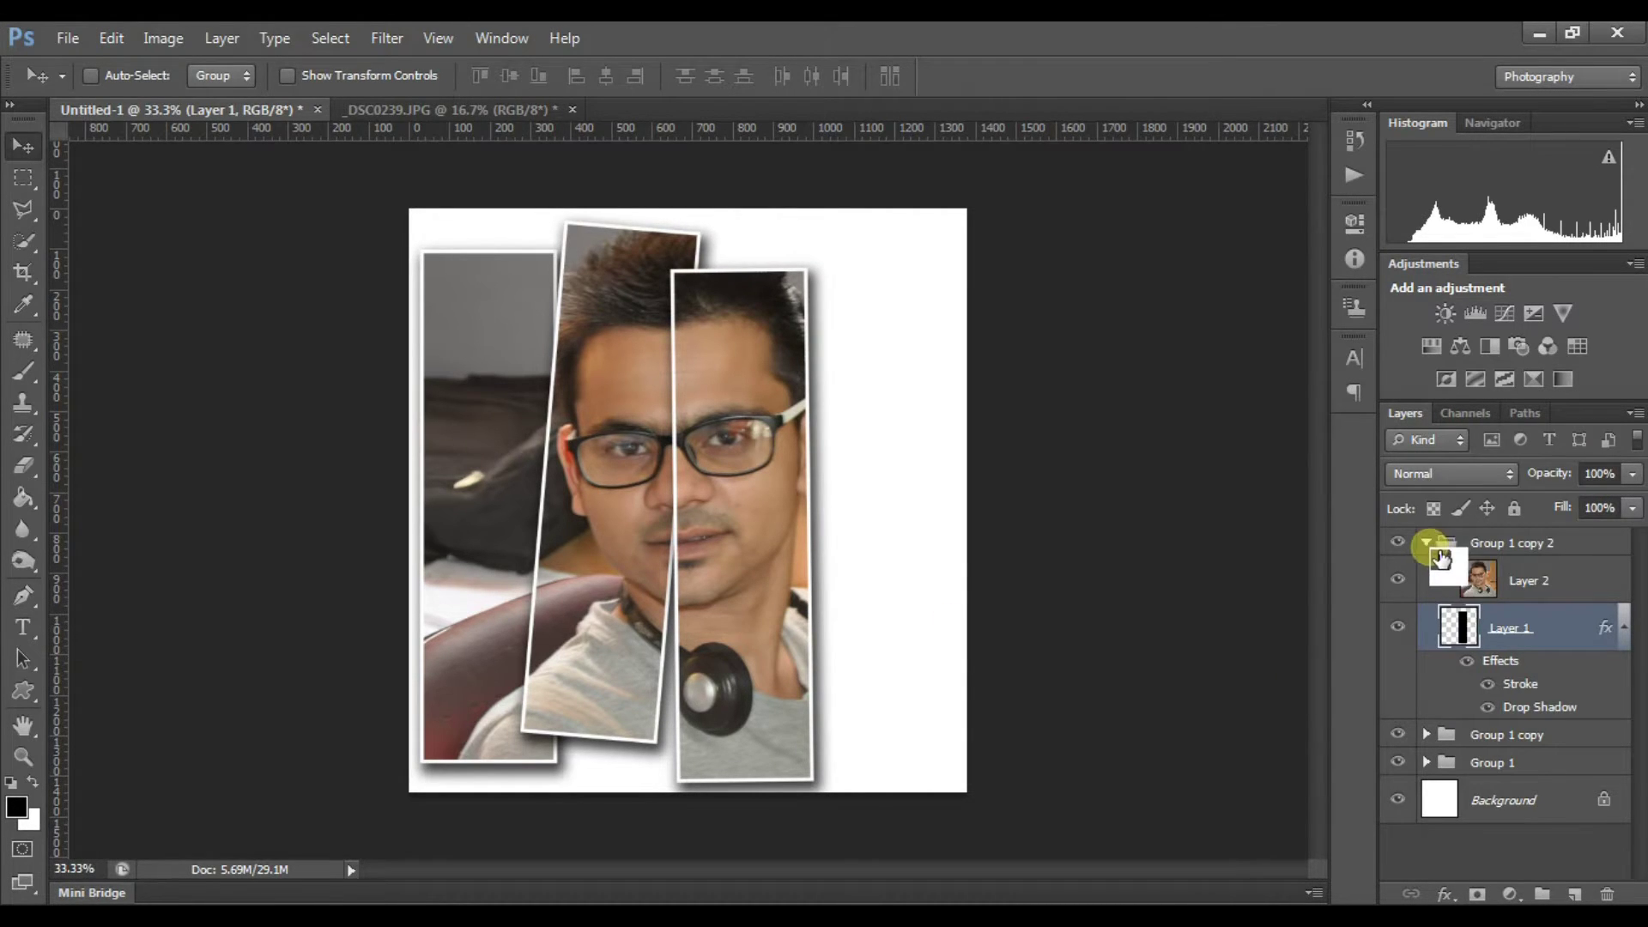
{"action": "left_click", "coordinate": [1494, 546]}
{"action": "key", "text": "ctrl+j"}
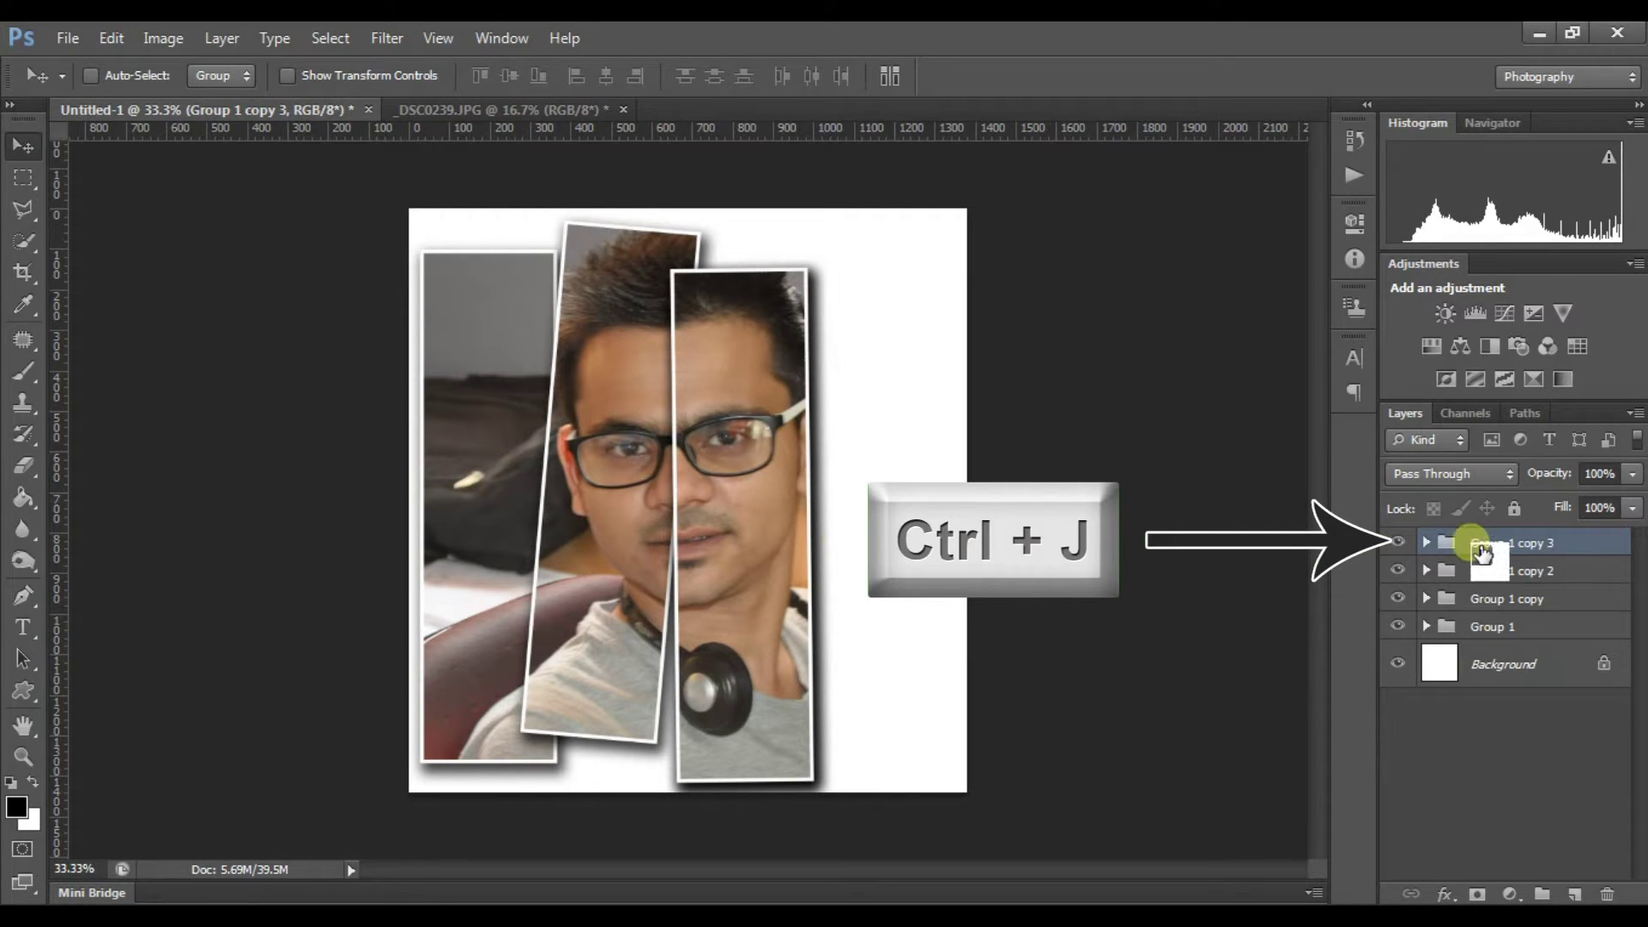
- Move the fourth strip to the far right, tilted counter-clockwise to show the ear
{"action": "left_click", "coordinate": [1426, 543]}
{"action": "left_click", "coordinate": [1504, 635]}
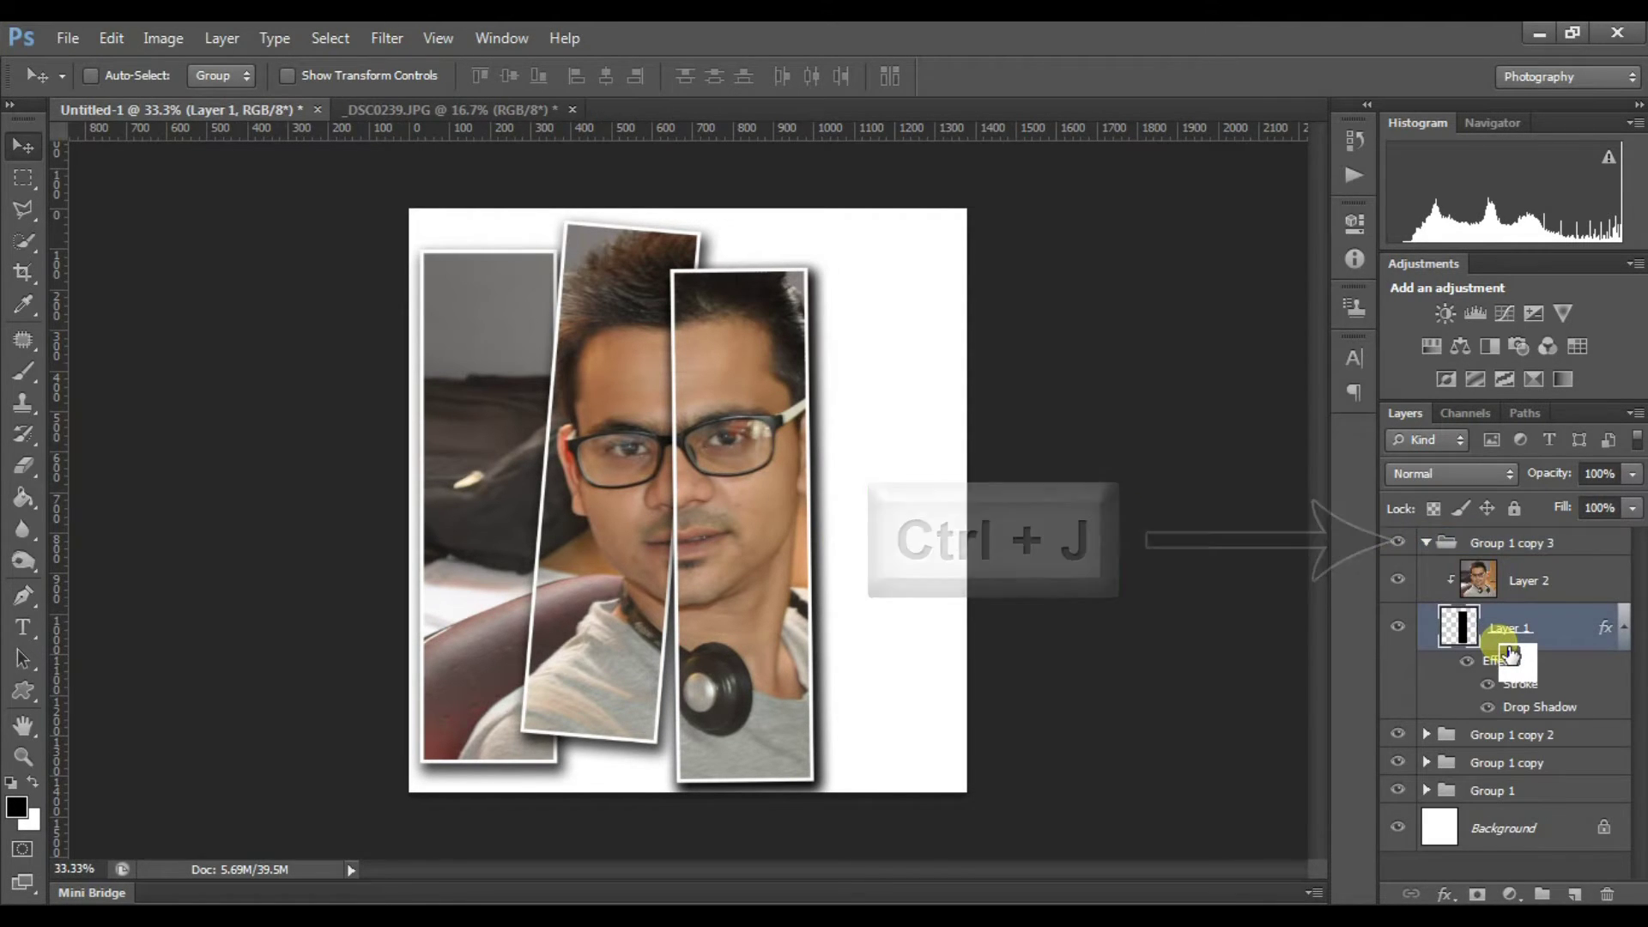
{"action": "key", "text": "ctrl+t"}
{"action": "left_click_drag", "start_coordinate": [769, 547], "coordinate": [856, 515]}
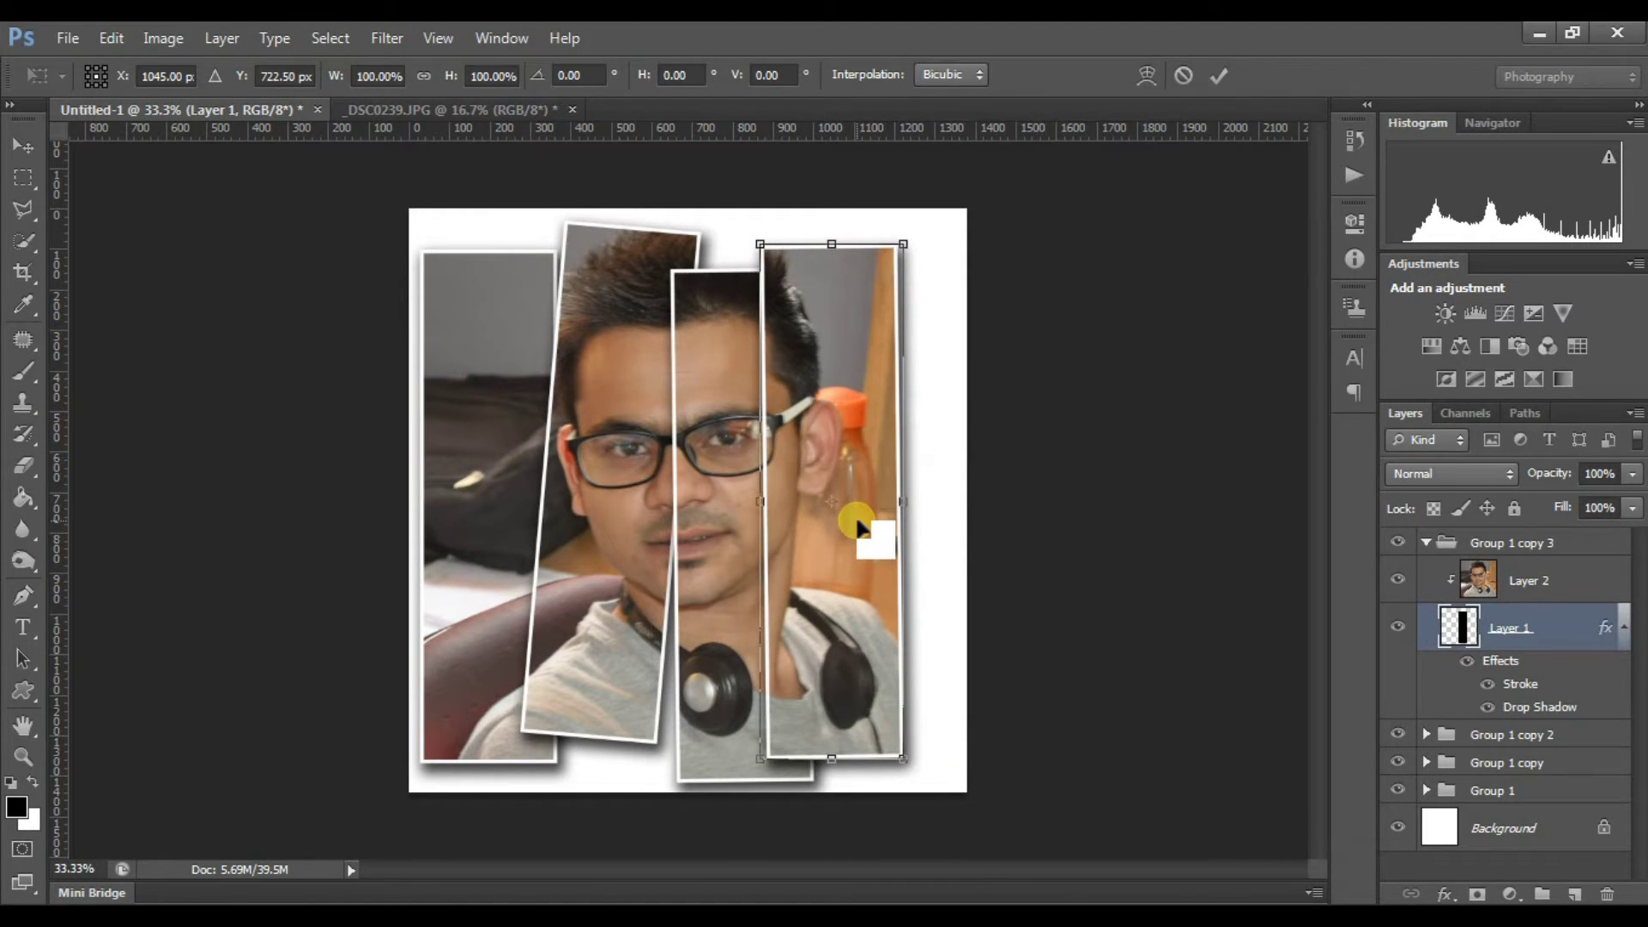
{"action": "mouse_move", "coordinate": [923, 783]}
{"action": "left_mouse_down"}
{"action": "mouse_move", "coordinate": [955, 775]}
{"action": "mouse_move", "coordinate": [949, 762]}
{"action": "left_mouse_up"}
{"action": "left_click_drag", "start_coordinate": [885, 647], "coordinate": [889, 636]}
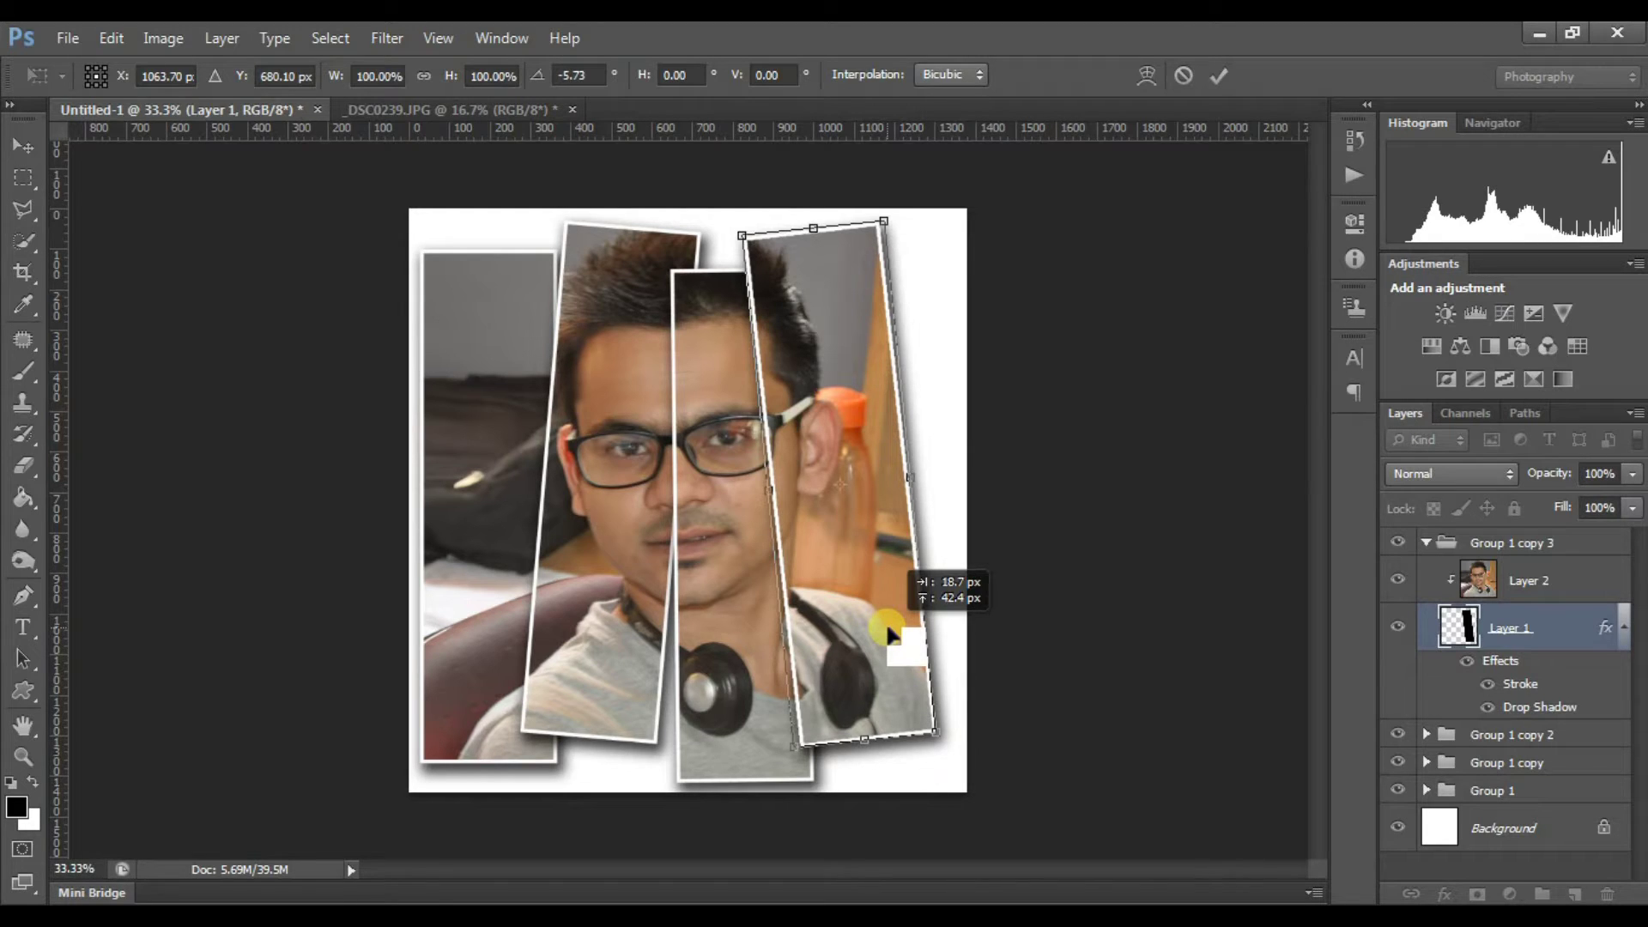
{"action": "key", "text": "Return"}
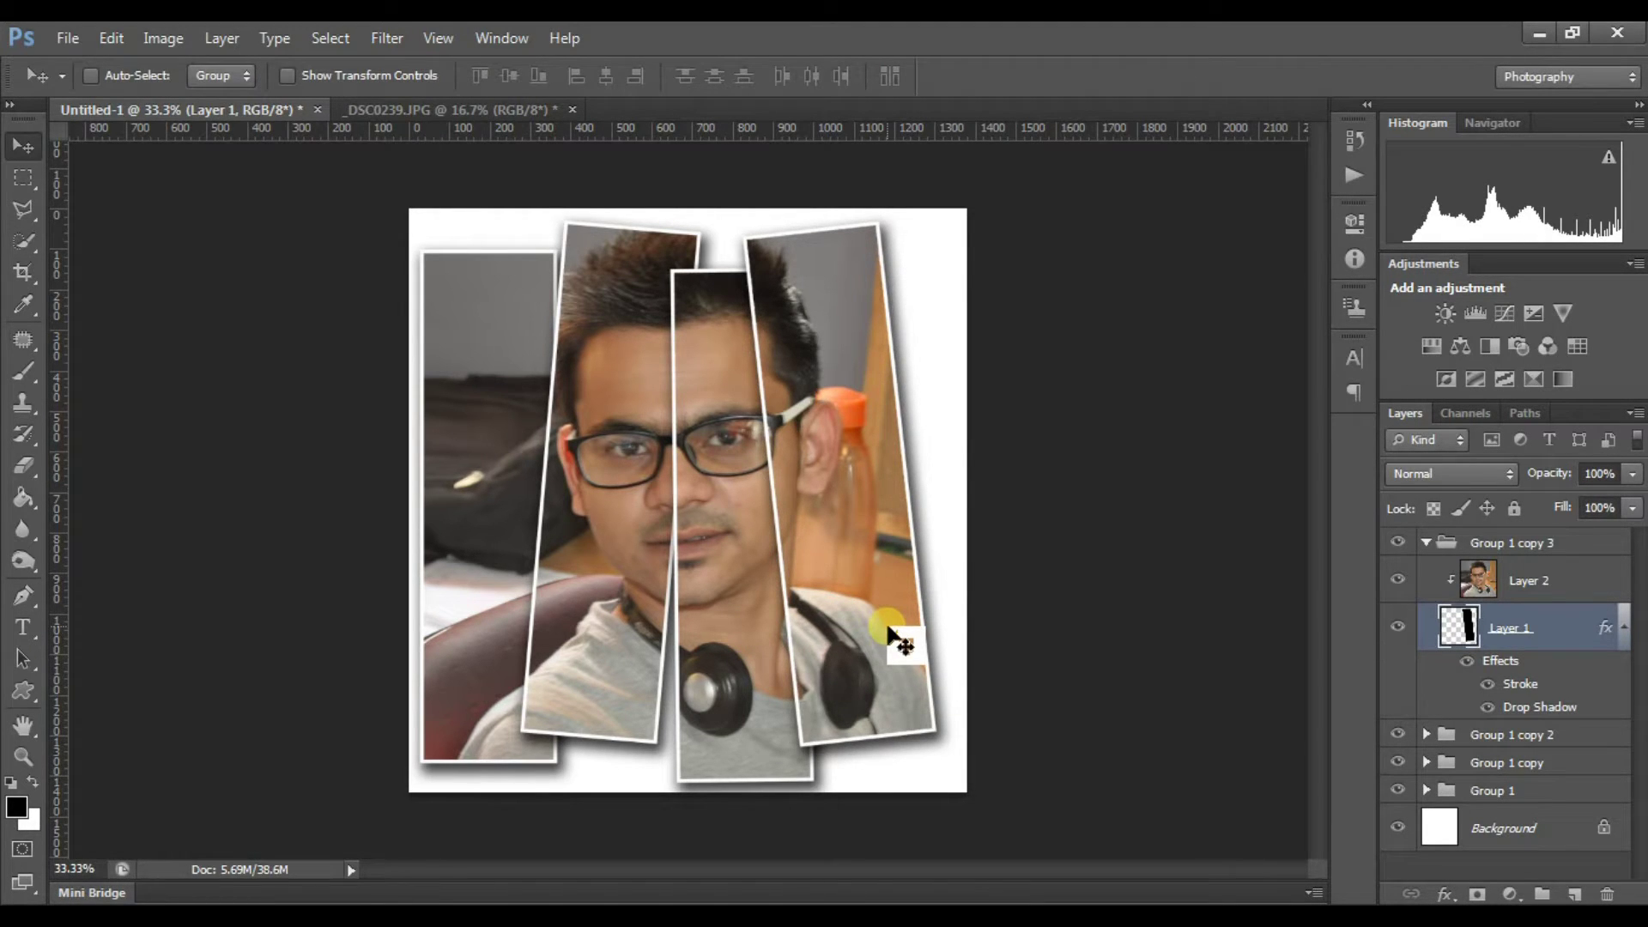
- Fine-tune the fourth strip's position and collapse Group 1 copy 3
{"action": "left_click_drag", "start_coordinate": [887, 626], "coordinate": [885, 629]}
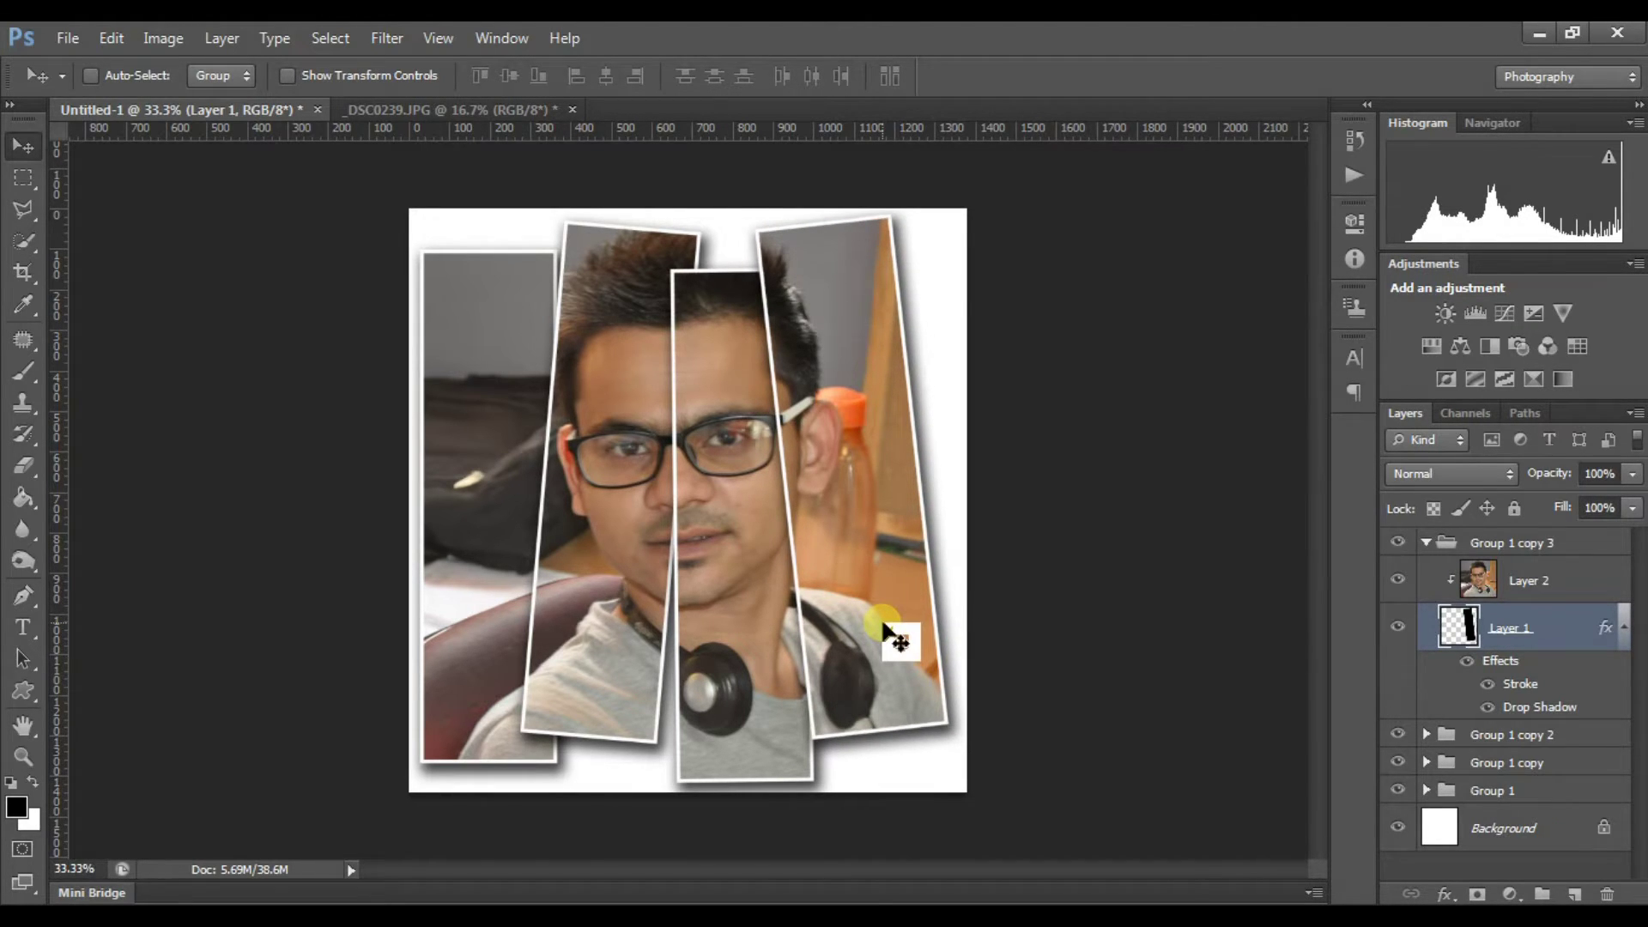
{"action": "left_click_drag", "start_coordinate": [885, 629], "coordinate": [883, 621]}
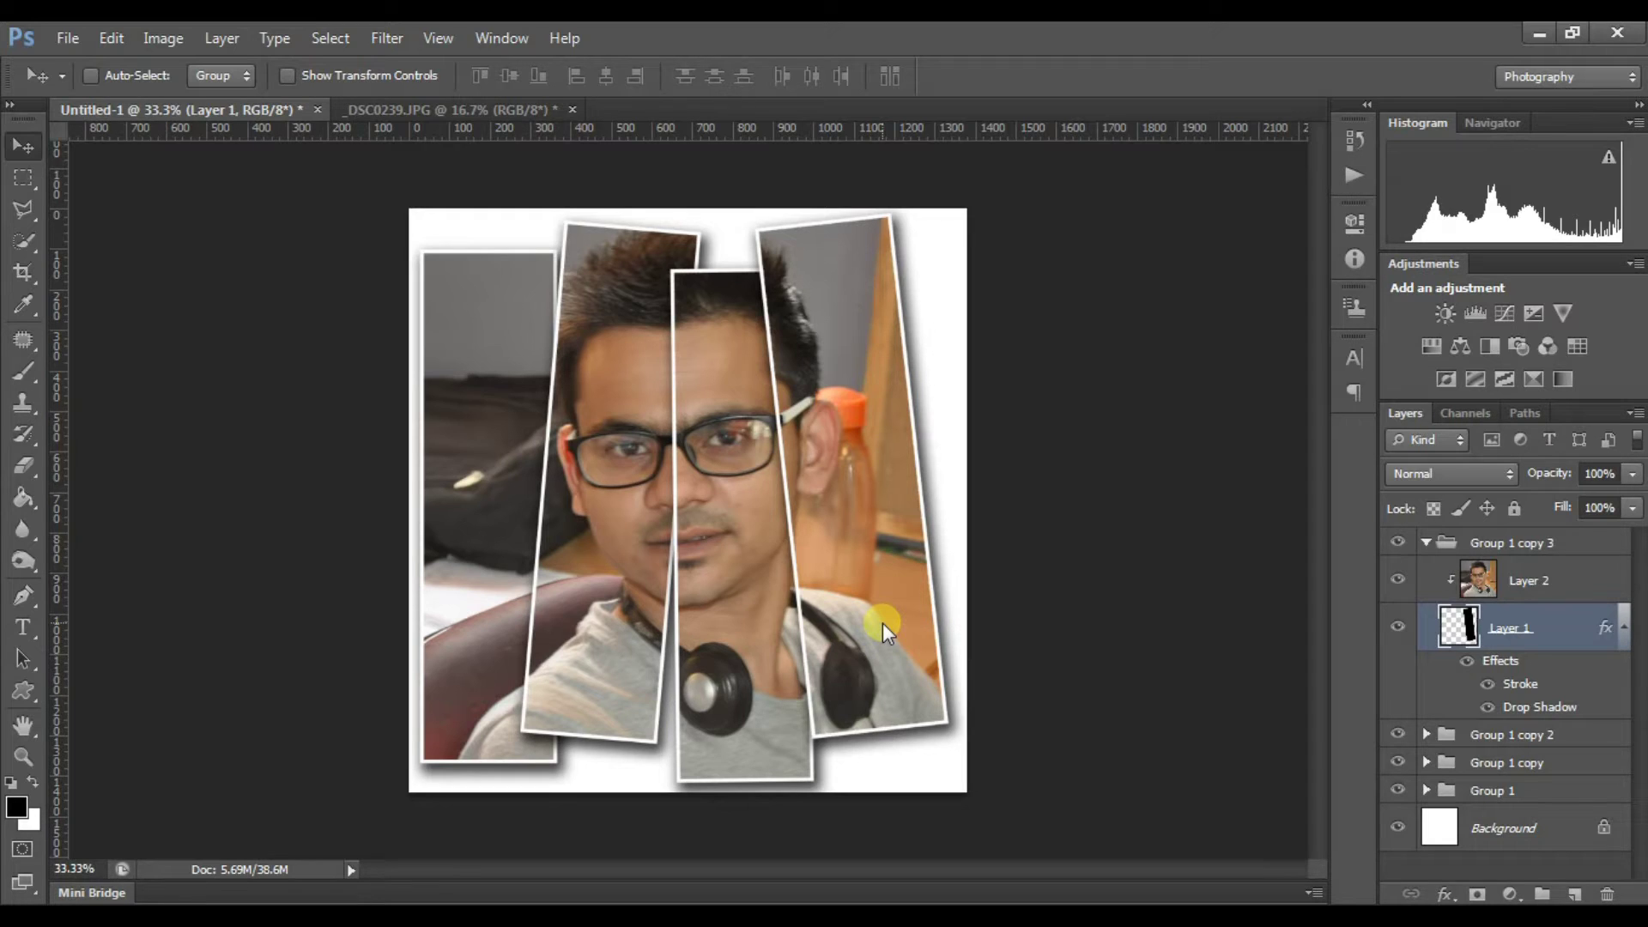
{"action": "left_click", "coordinate": [1427, 543]}
{"action": "left_click_drag", "start_coordinate": [1438, 552], "coordinate": [1479, 552]}
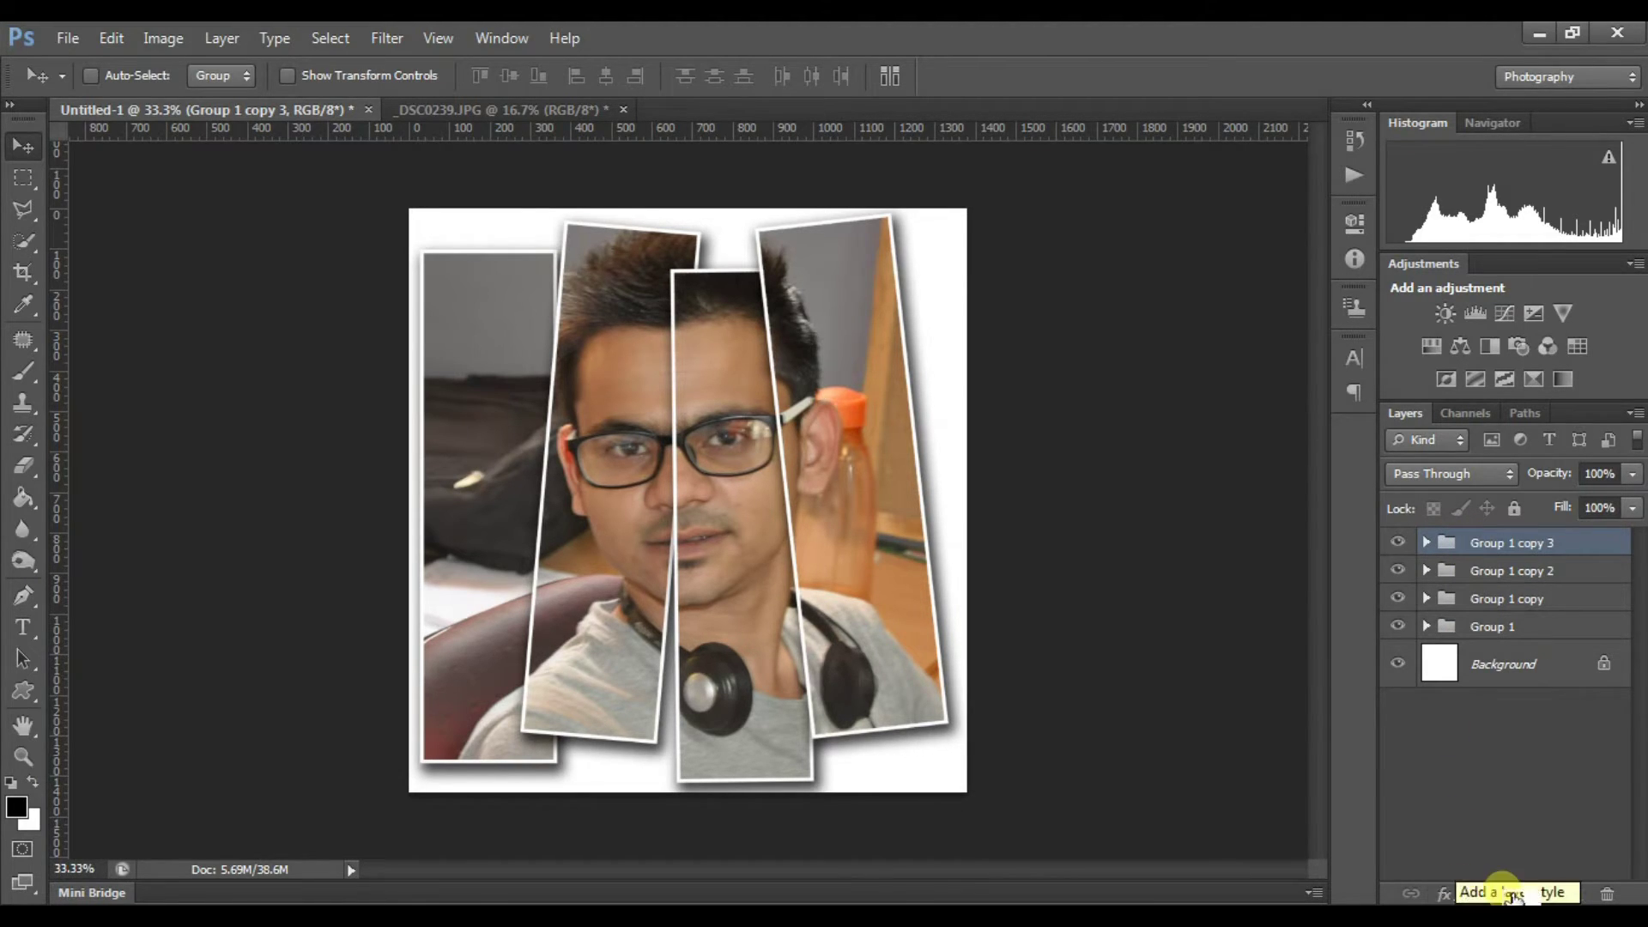
- Add a Vibrance adjustment layer with vibrance lowered to -29 and saturation reduced
{"action": "left_click", "coordinate": [1509, 895]}
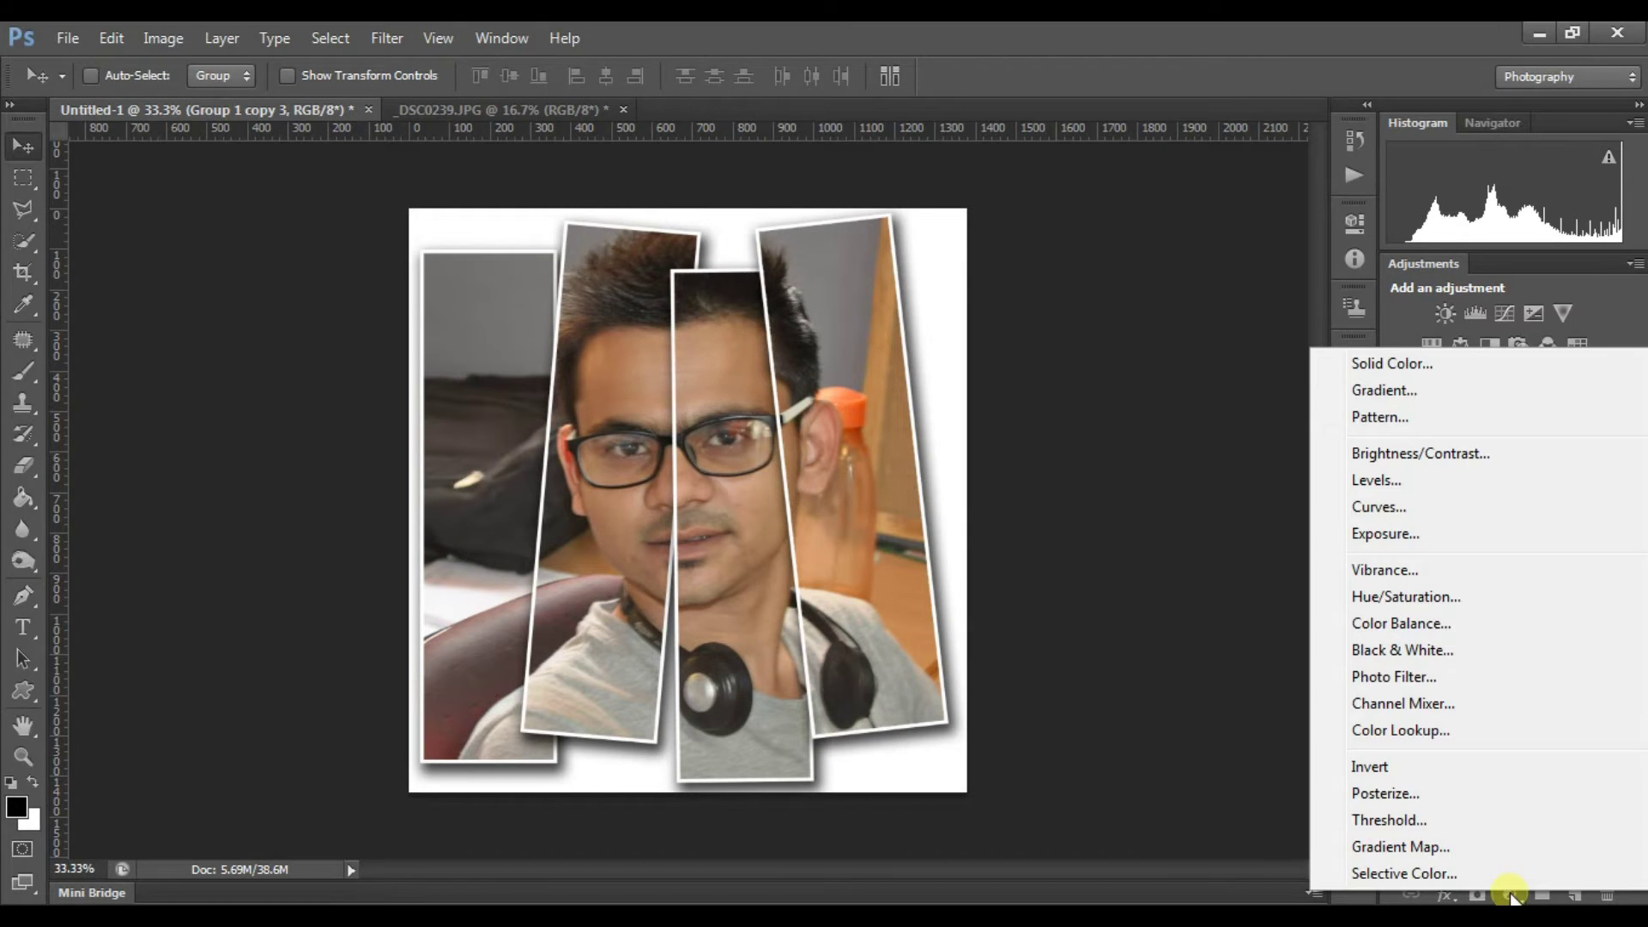
{"action": "left_click", "coordinate": [1401, 570]}
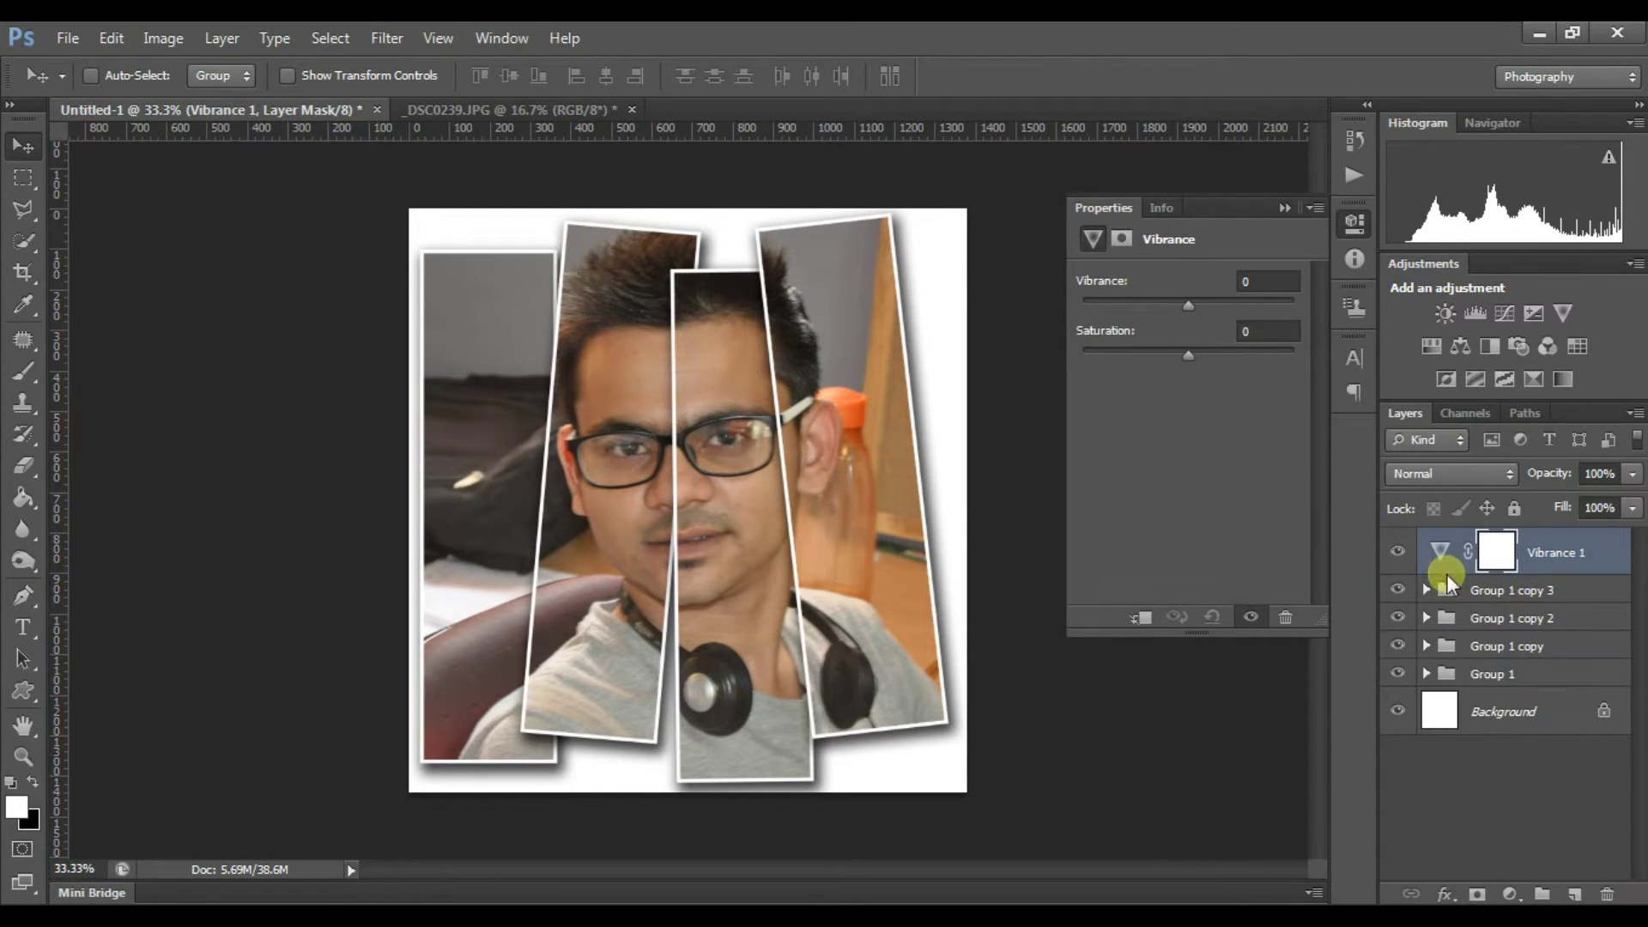
{"action": "left_click_drag", "start_coordinate": [1162, 302], "coordinate": [1157, 302]}
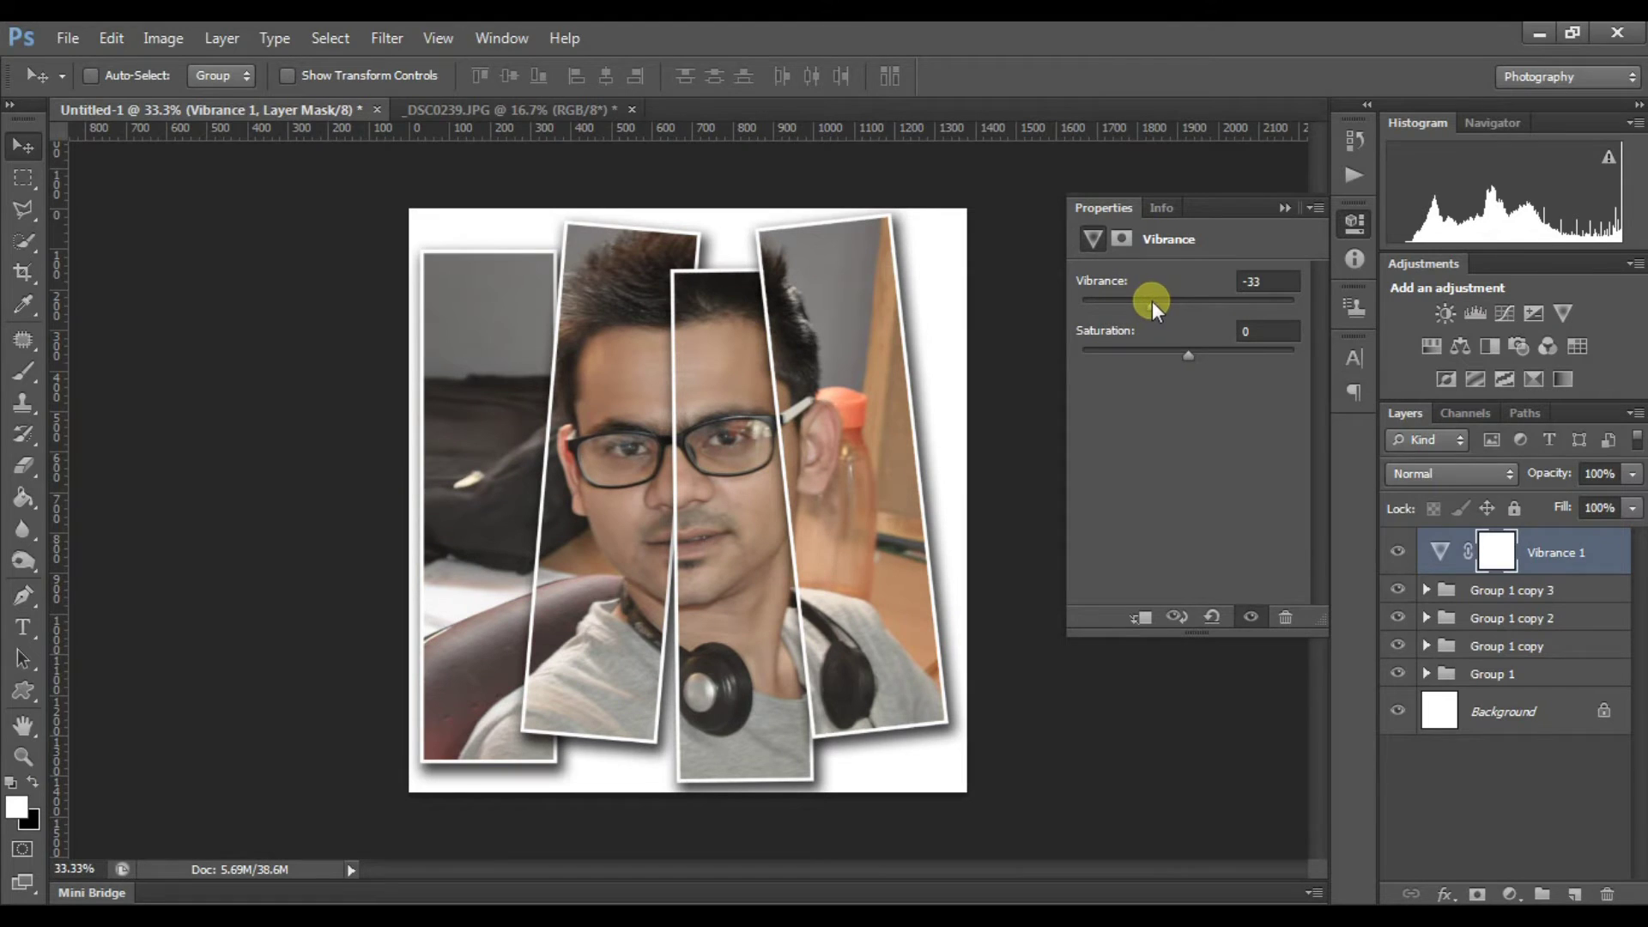
{"action": "left_click", "coordinate": [1152, 349]}
{"action": "left_click_drag", "start_coordinate": [1165, 348], "coordinate": [1182, 351]}
- Toggle the Vibrance layer off and on to compare the desaturated collage
{"action": "left_click", "coordinate": [1270, 211]}
{"action": "left_click", "coordinate": [1400, 553]}
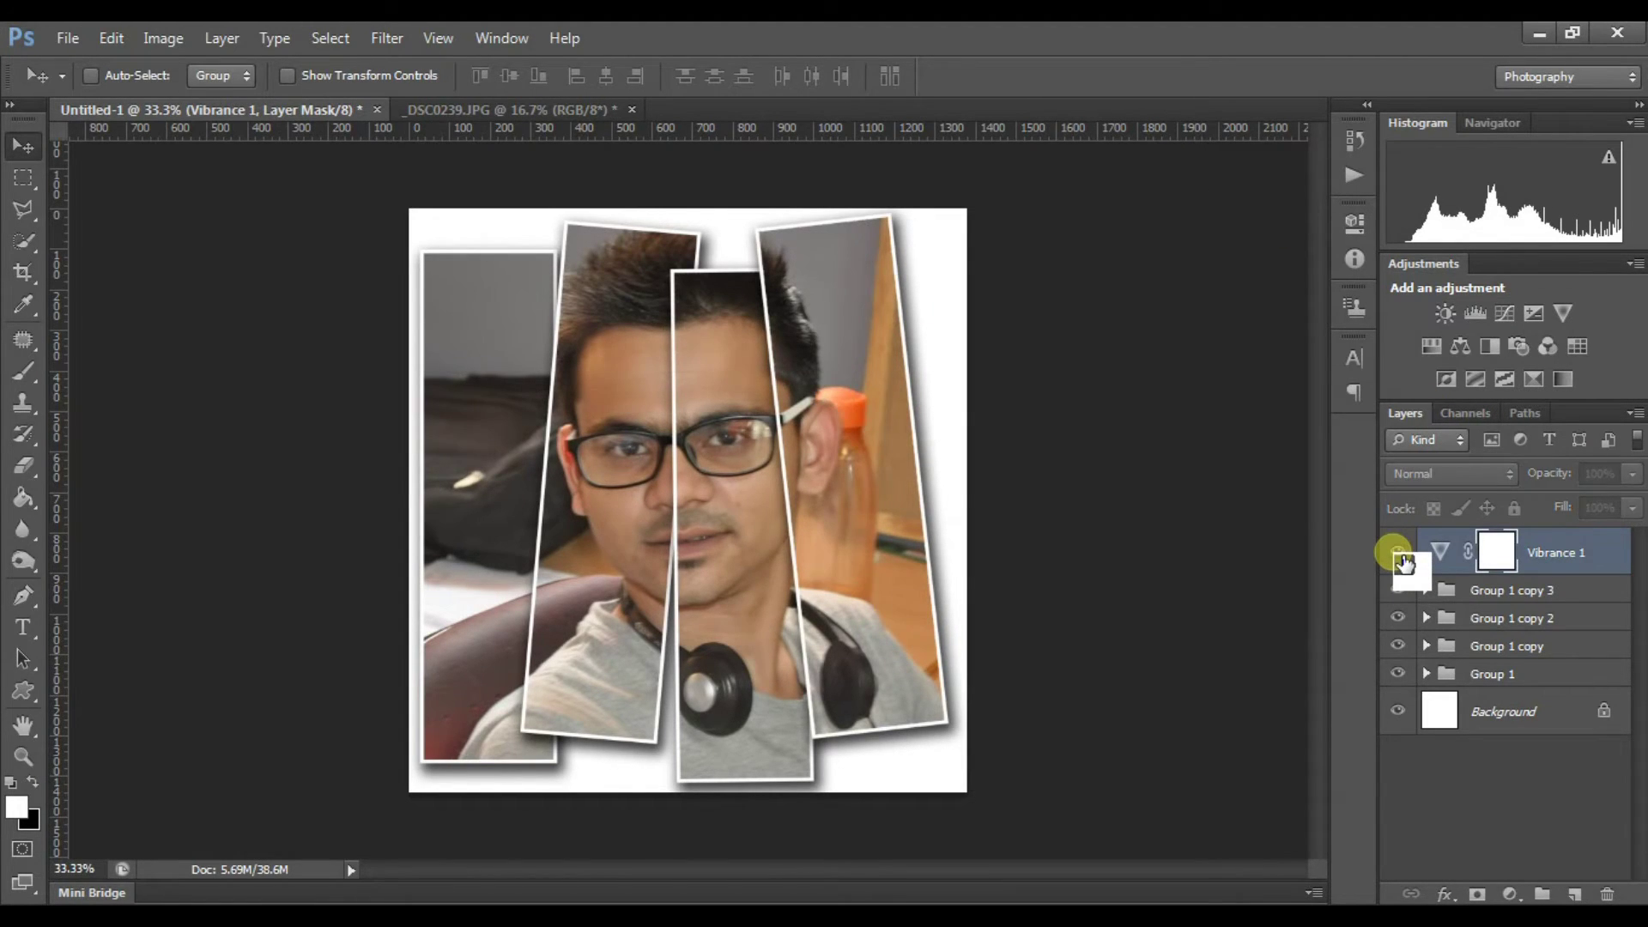
{"action": "left_click", "coordinate": [1401, 556]}
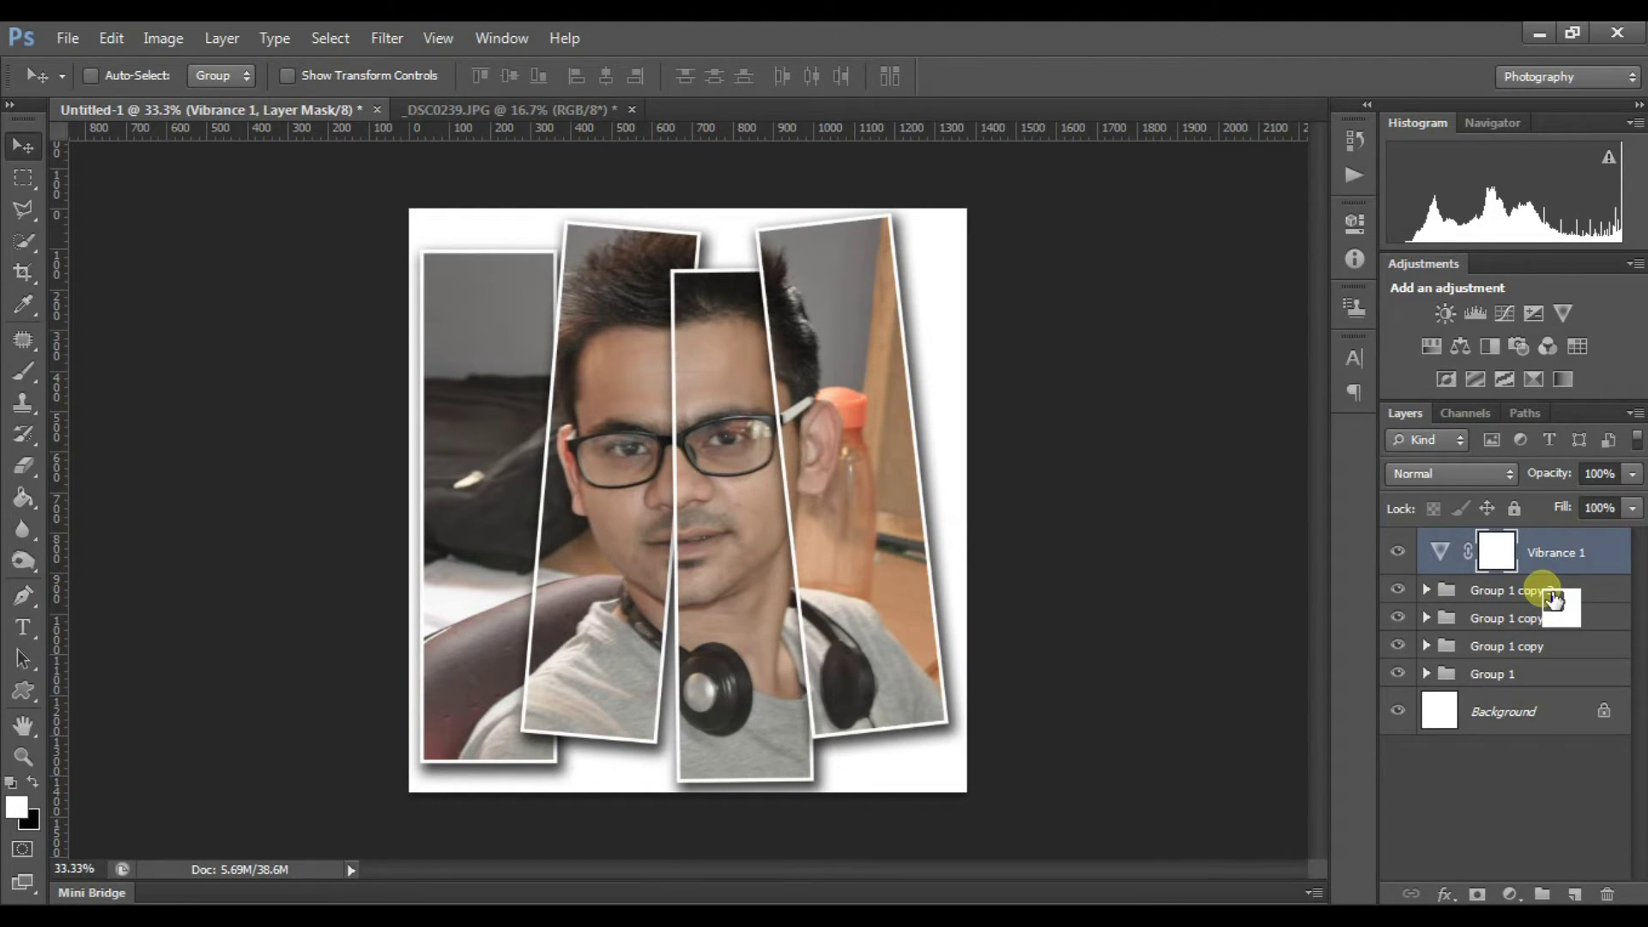
- Create a new top layer and fill it with black using the Paint Bucket
{"action": "left_click", "coordinate": [1574, 895]}
{"action": "left_click_drag", "start_coordinate": [1524, 709], "coordinate": [1498, 579]}
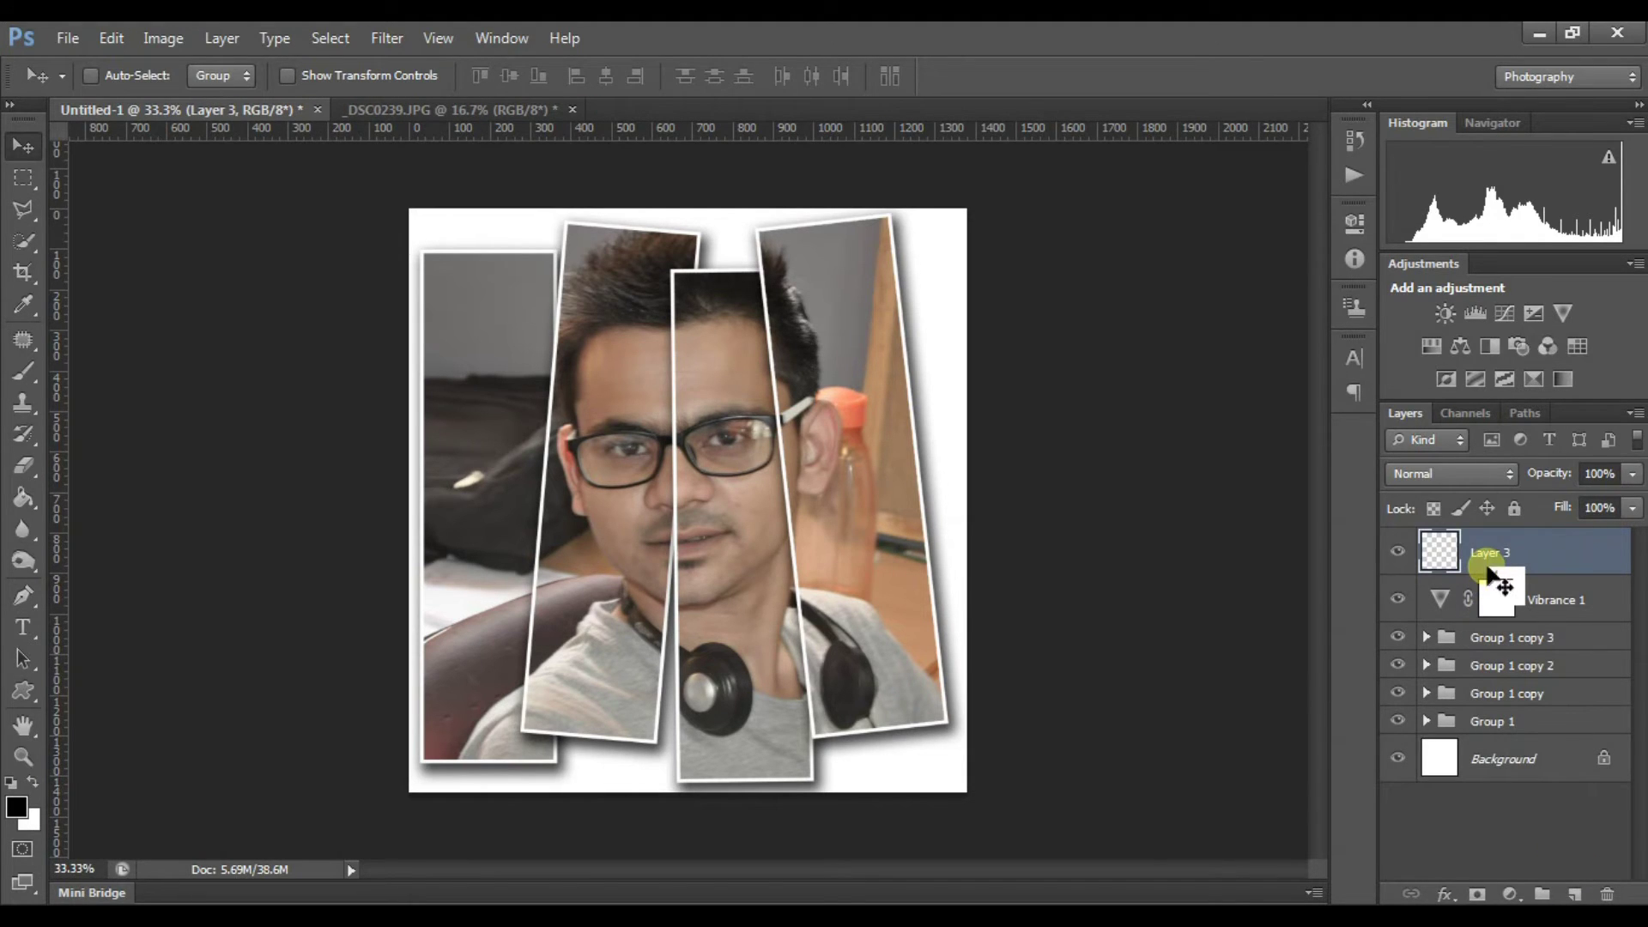
{"action": "left_click", "coordinate": [16, 809]}
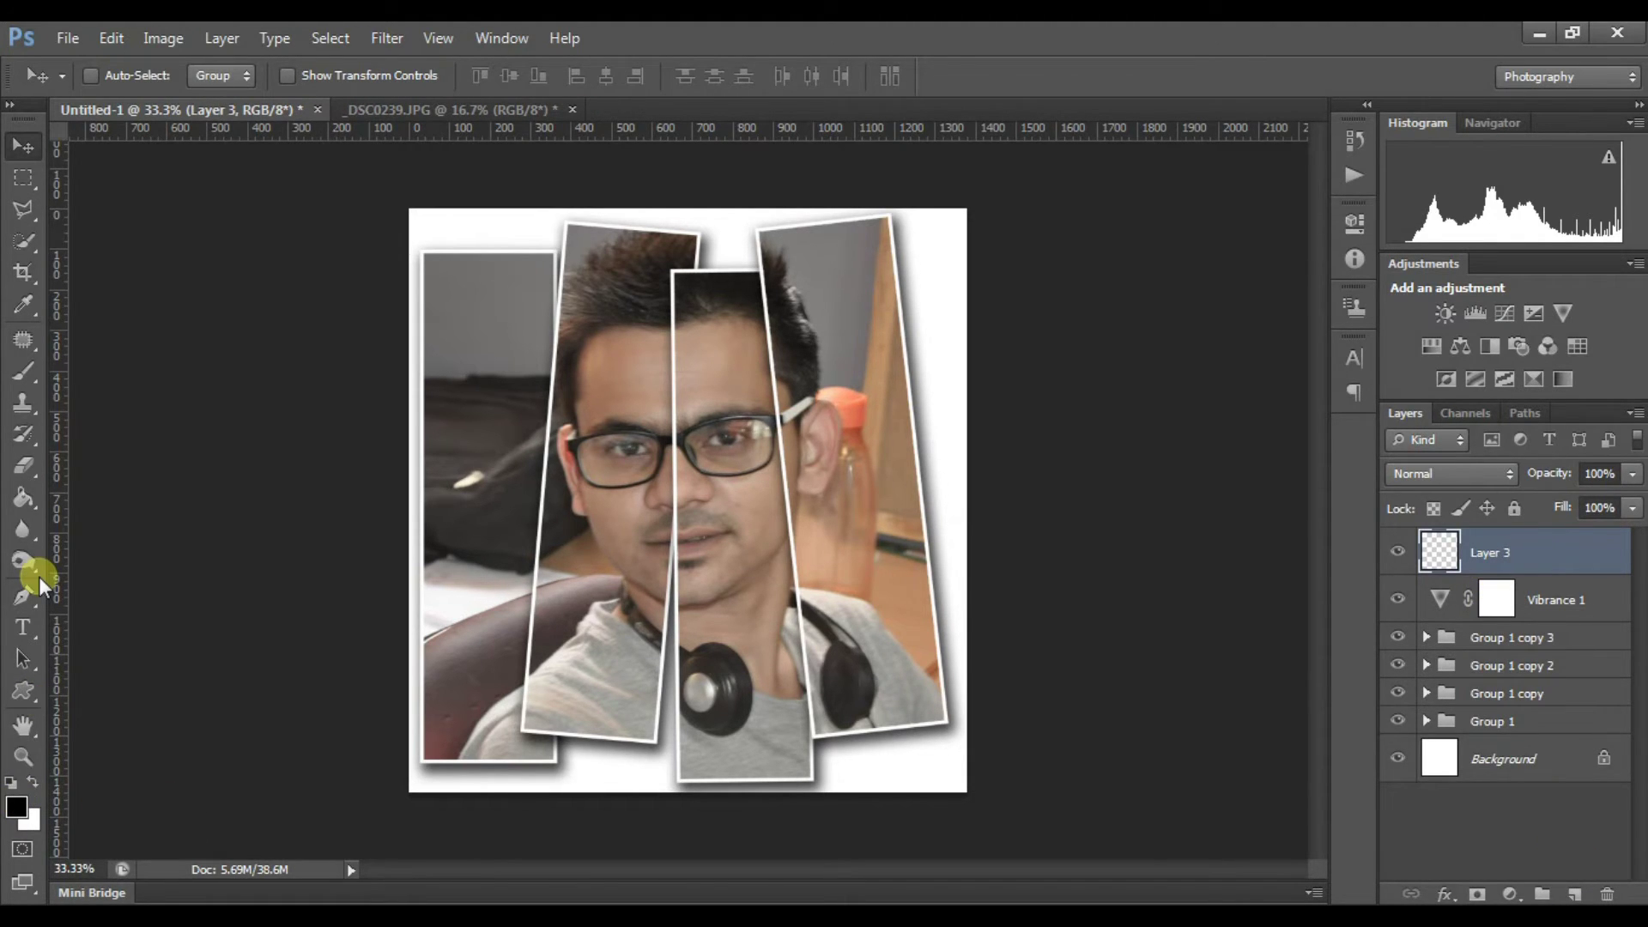
{"action": "left_click", "coordinate": [24, 494]}
{"action": "left_click", "coordinate": [570, 481]}
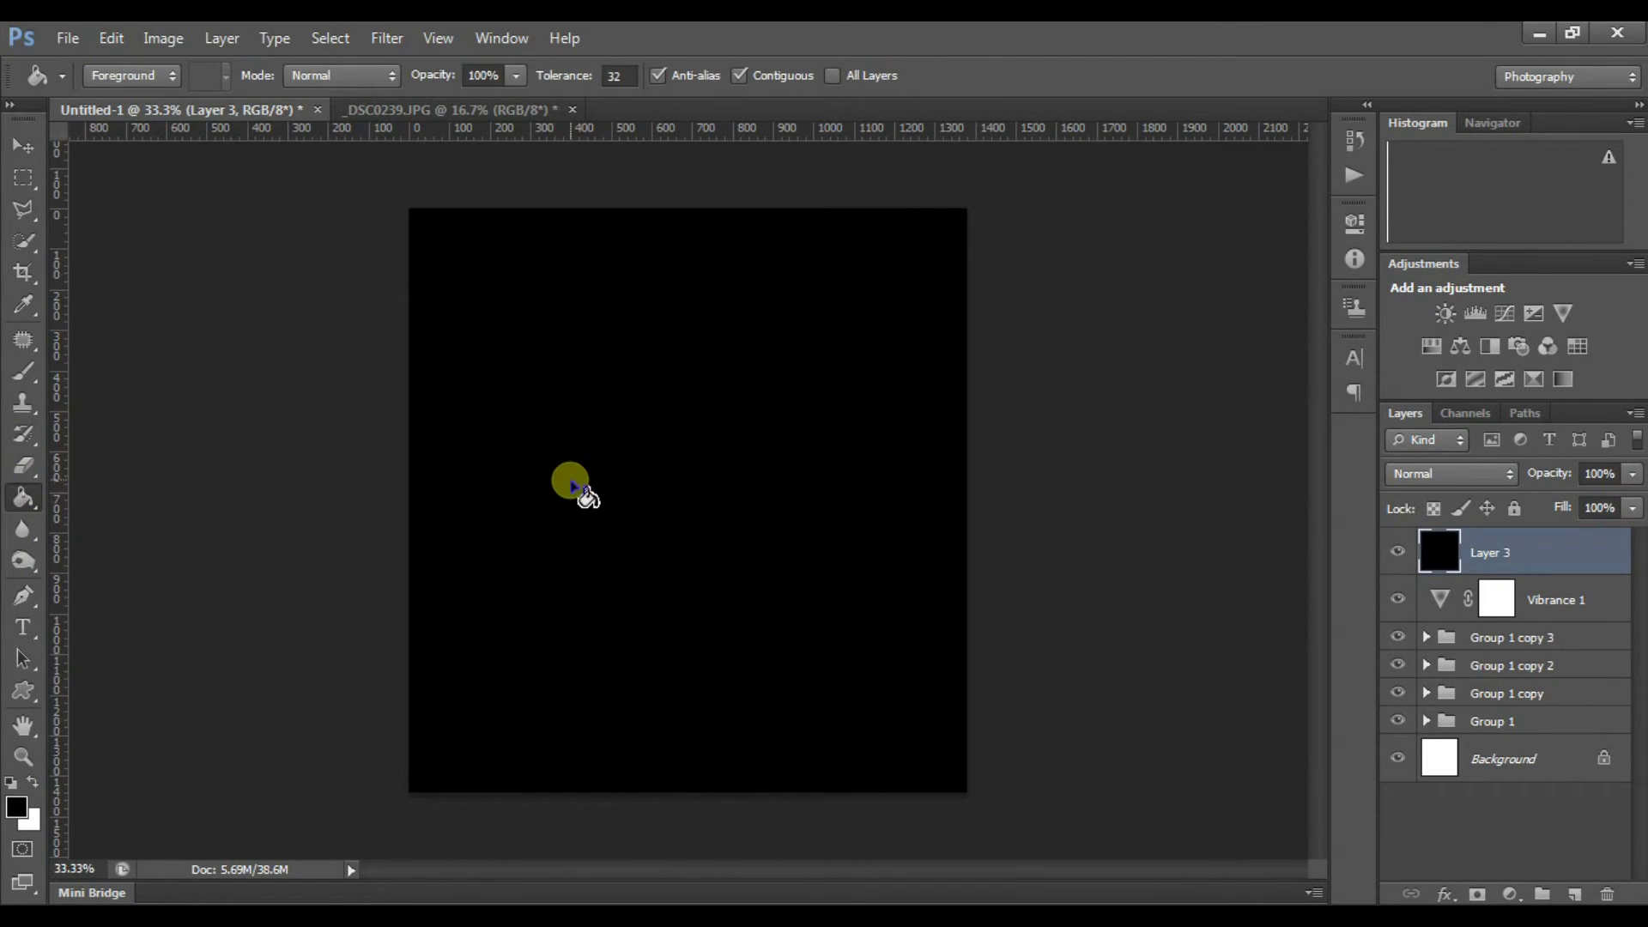
{"action": "left_click", "coordinate": [242, 41]}
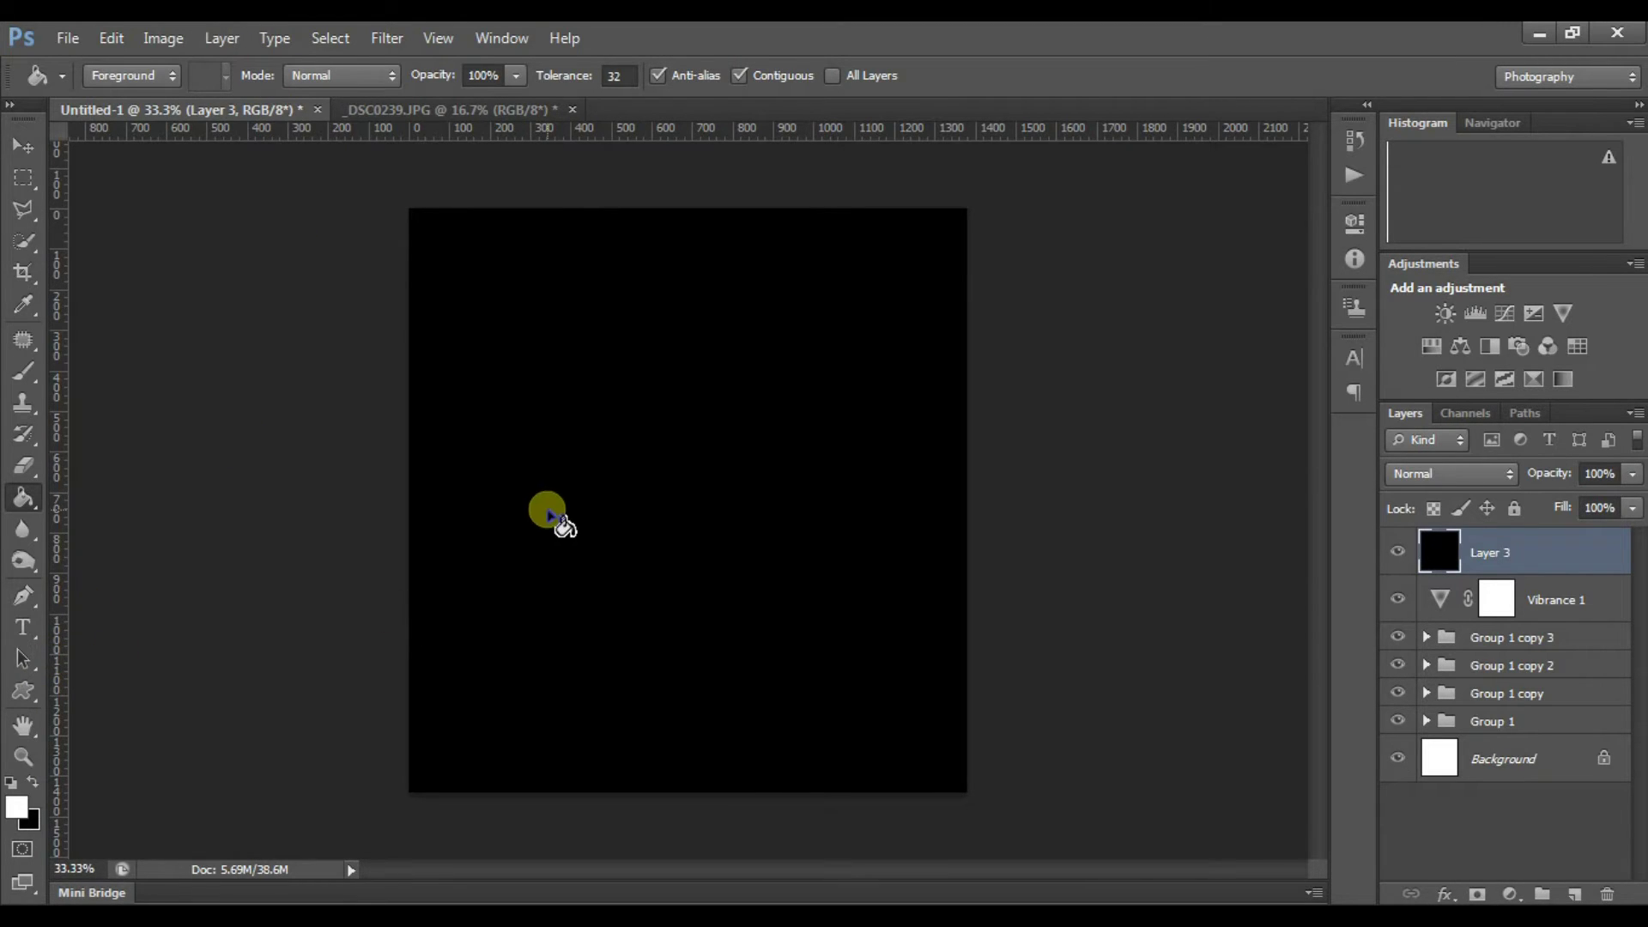
- Make white the foreground colour and refill the new layer solid white
{"action": "key", "text": "x"}
{"action": "left_click", "coordinate": [25, 811]}
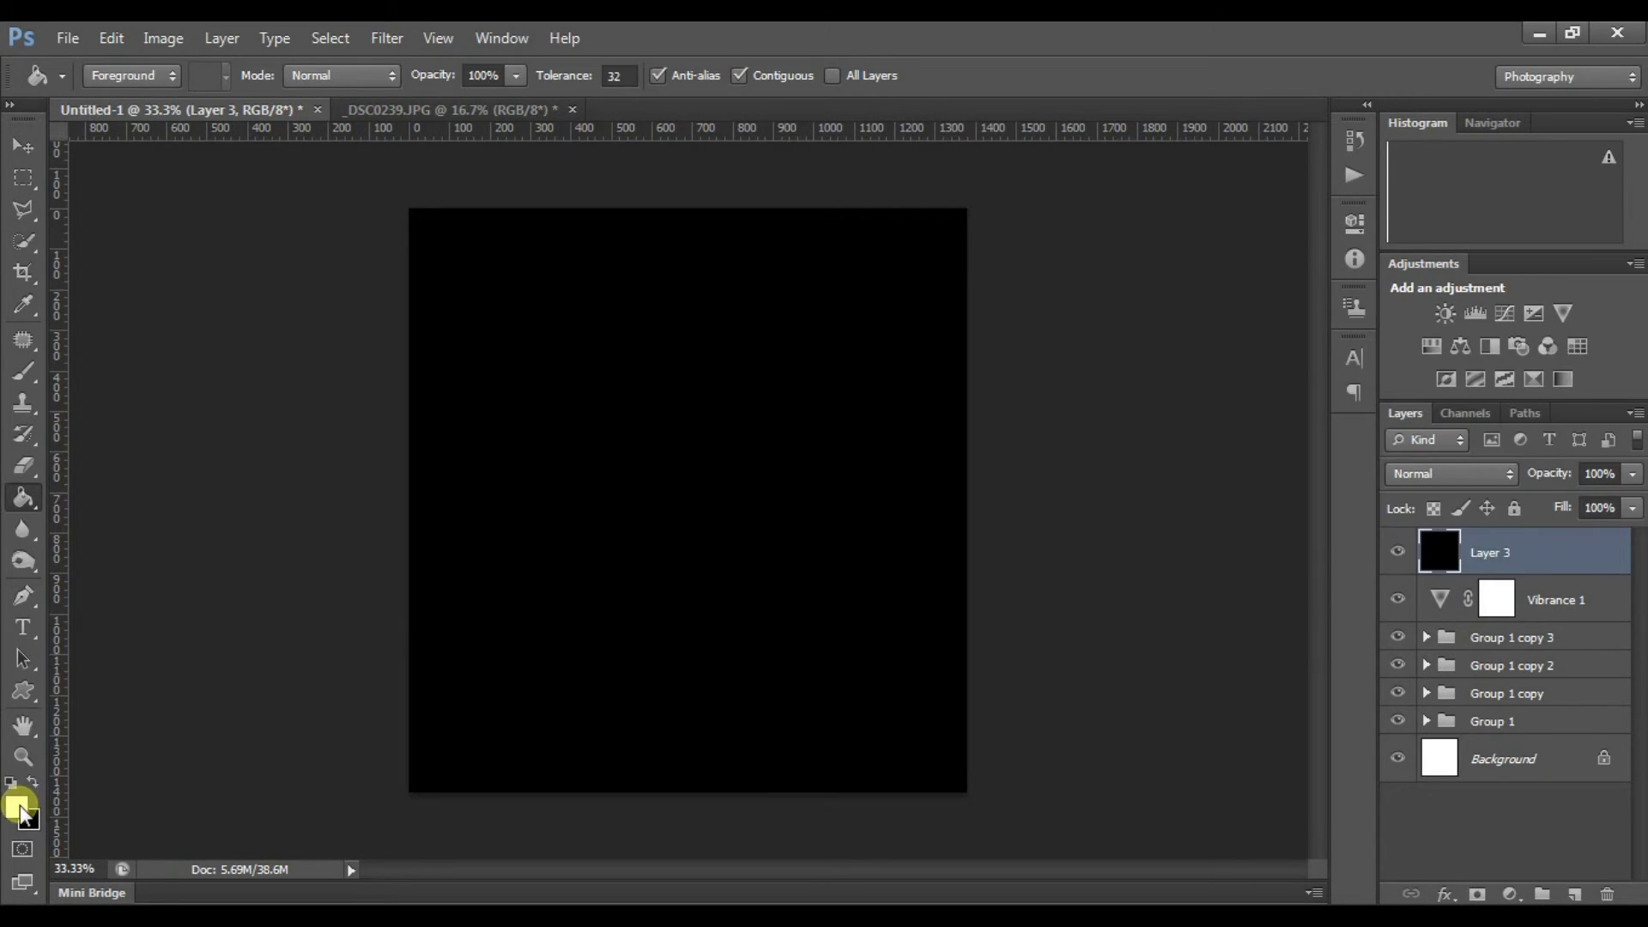
{"action": "left_click", "coordinate": [1627, 219]}
{"action": "key", "text": "g"}
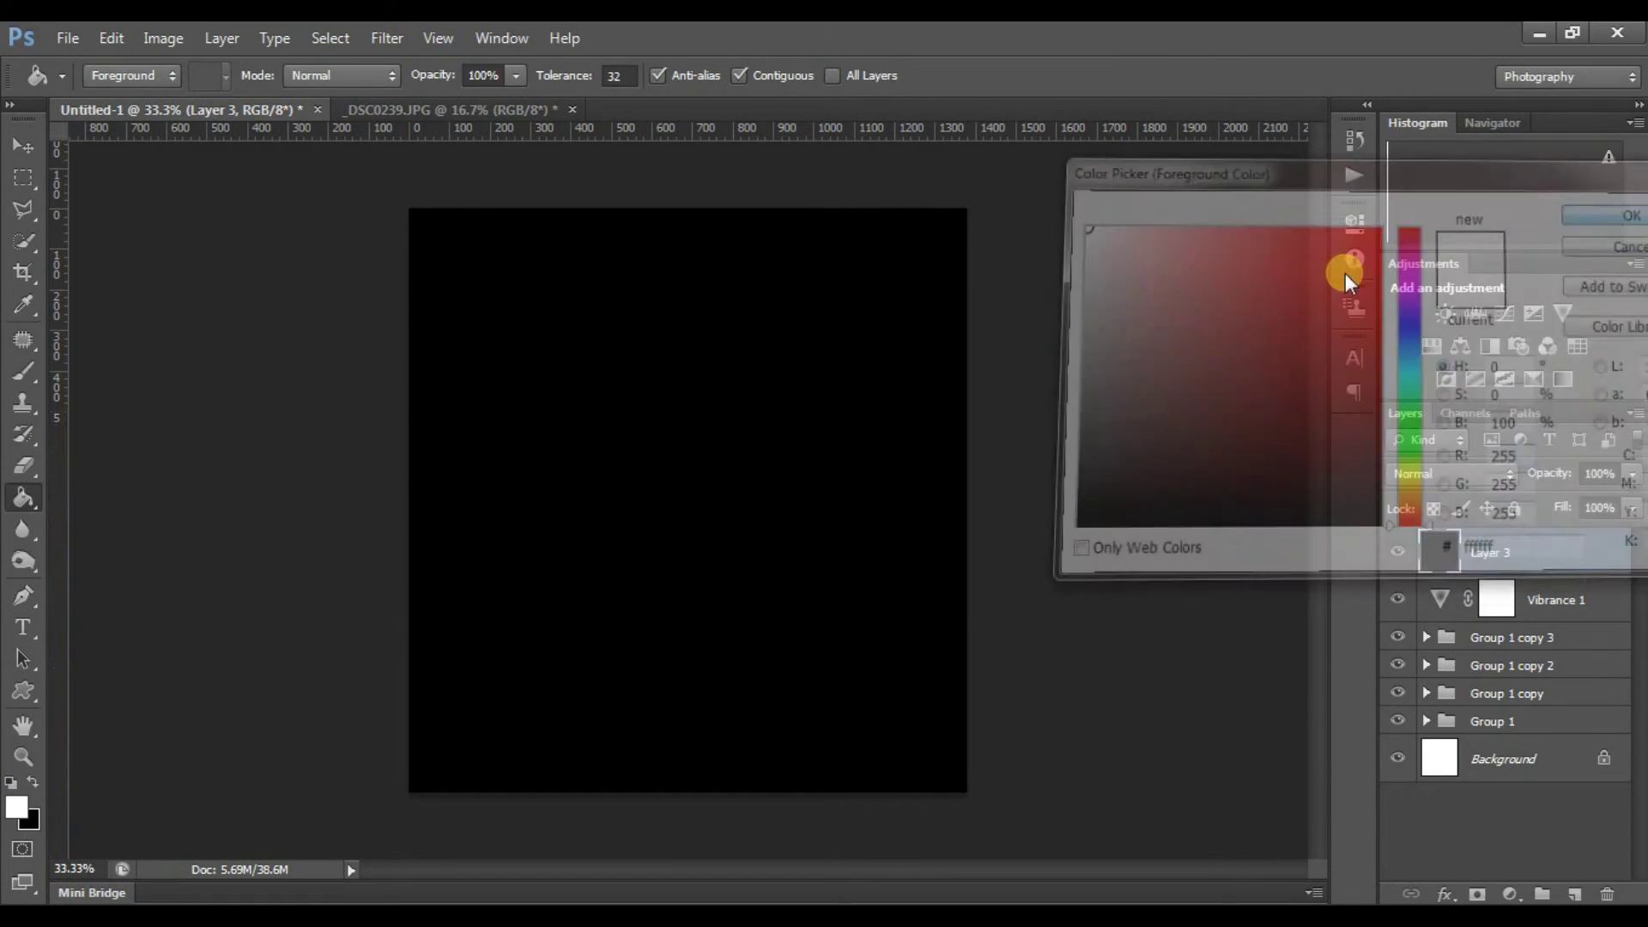
{"action": "left_click", "coordinate": [728, 420]}
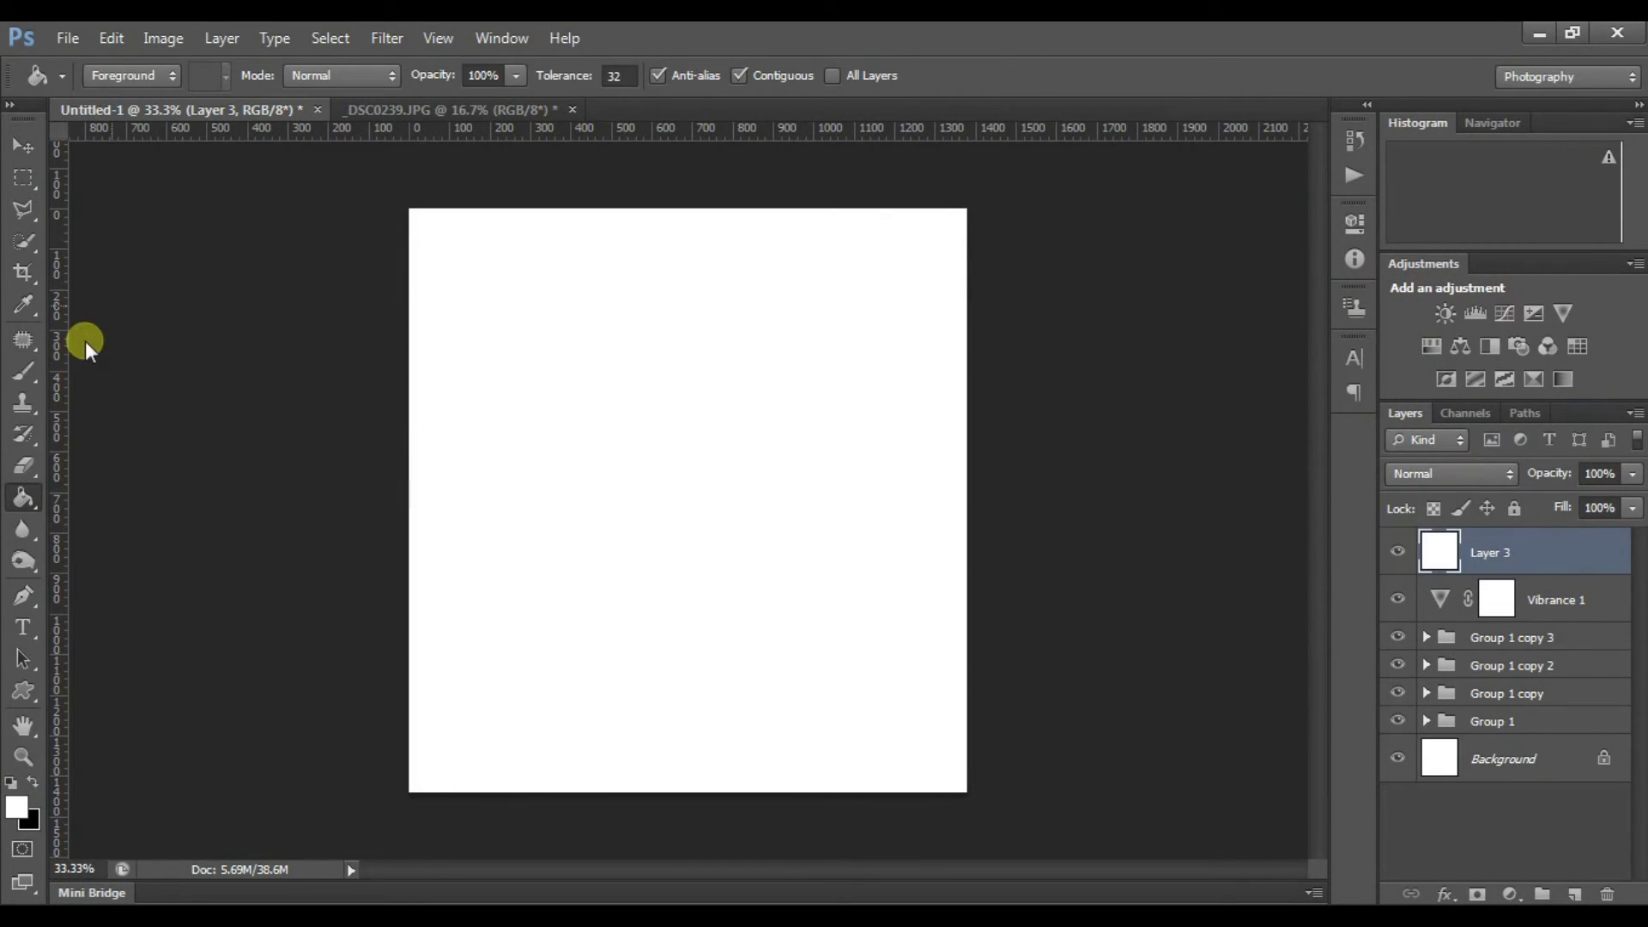
{"action": "left_click", "coordinate": [264, 43]}
{"action": "mouse_move", "coordinate": [222, 38]}
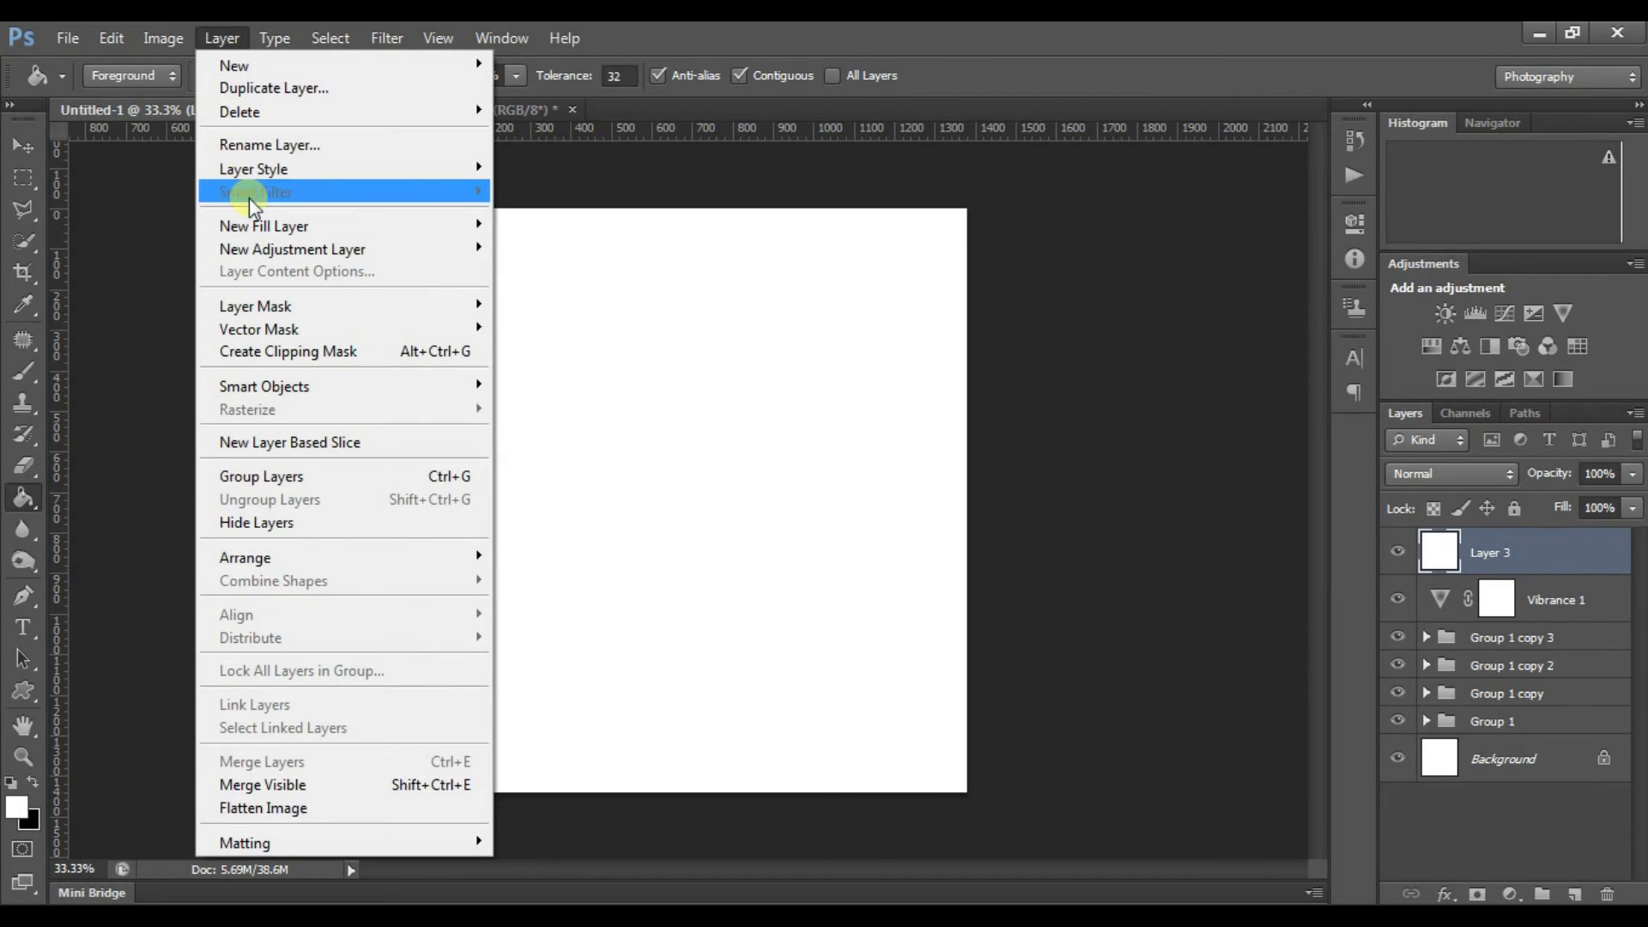
- Enable an Inner Glow style on Layer 3 and set its colour to black
{"action": "left_click", "coordinate": [550, 169]}
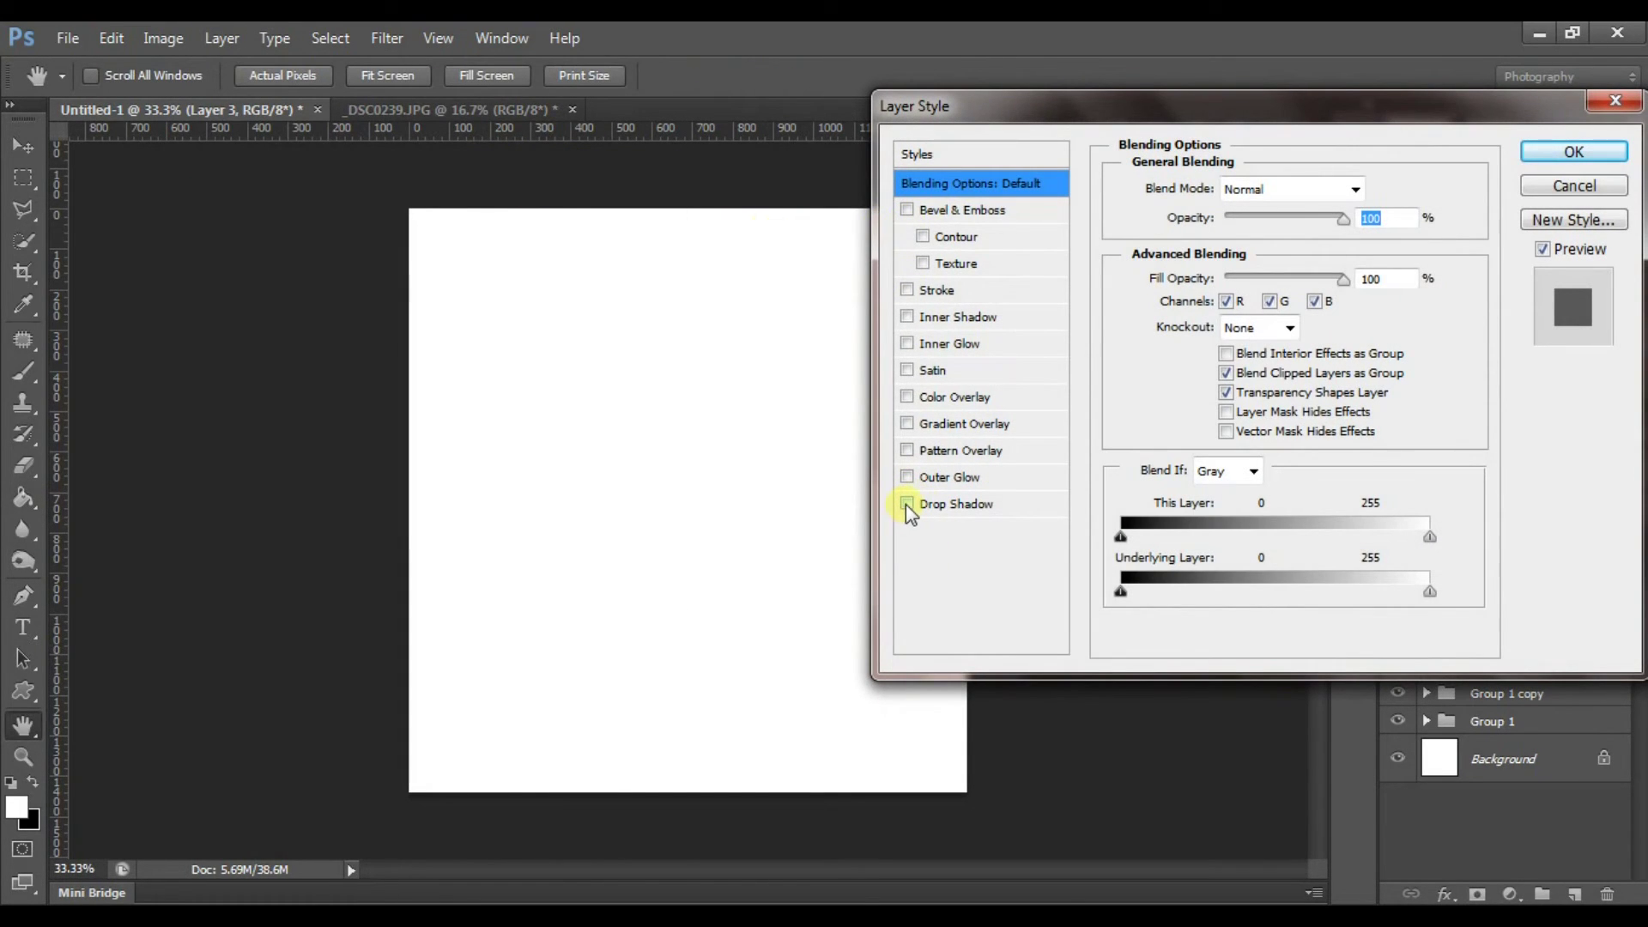
{"action": "left_click", "coordinate": [906, 345]}
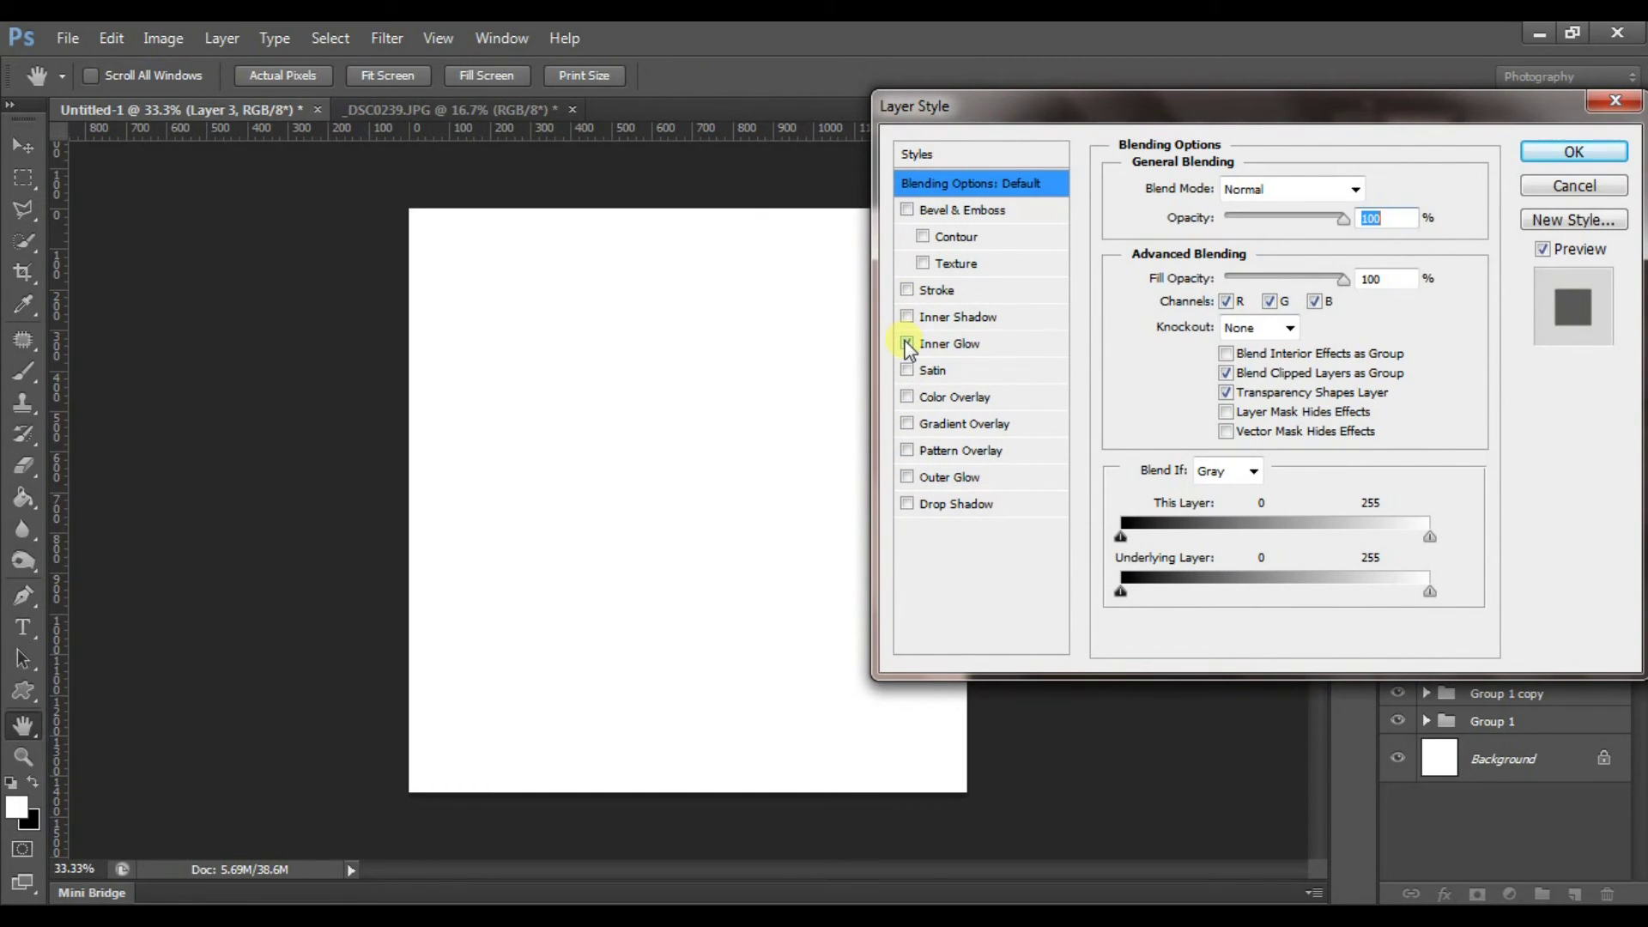
{"action": "left_click", "coordinate": [937, 344]}
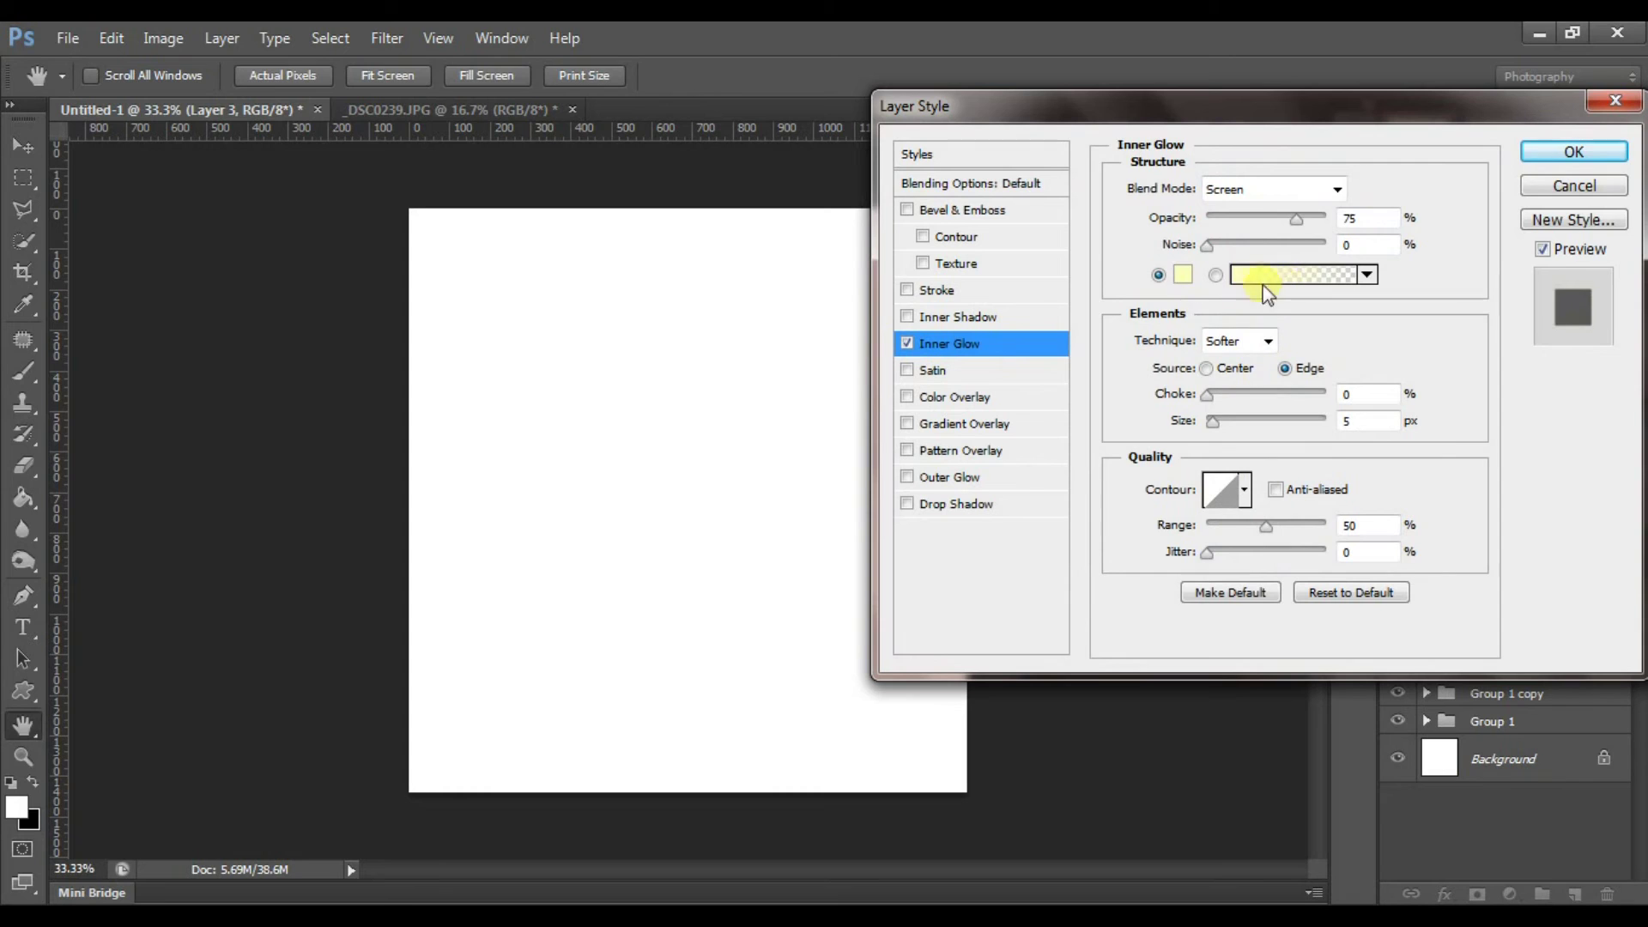
{"action": "left_click", "coordinate": [1183, 274]}
{"action": "left_click_drag", "start_coordinate": [1181, 294], "coordinate": [1084, 541]}
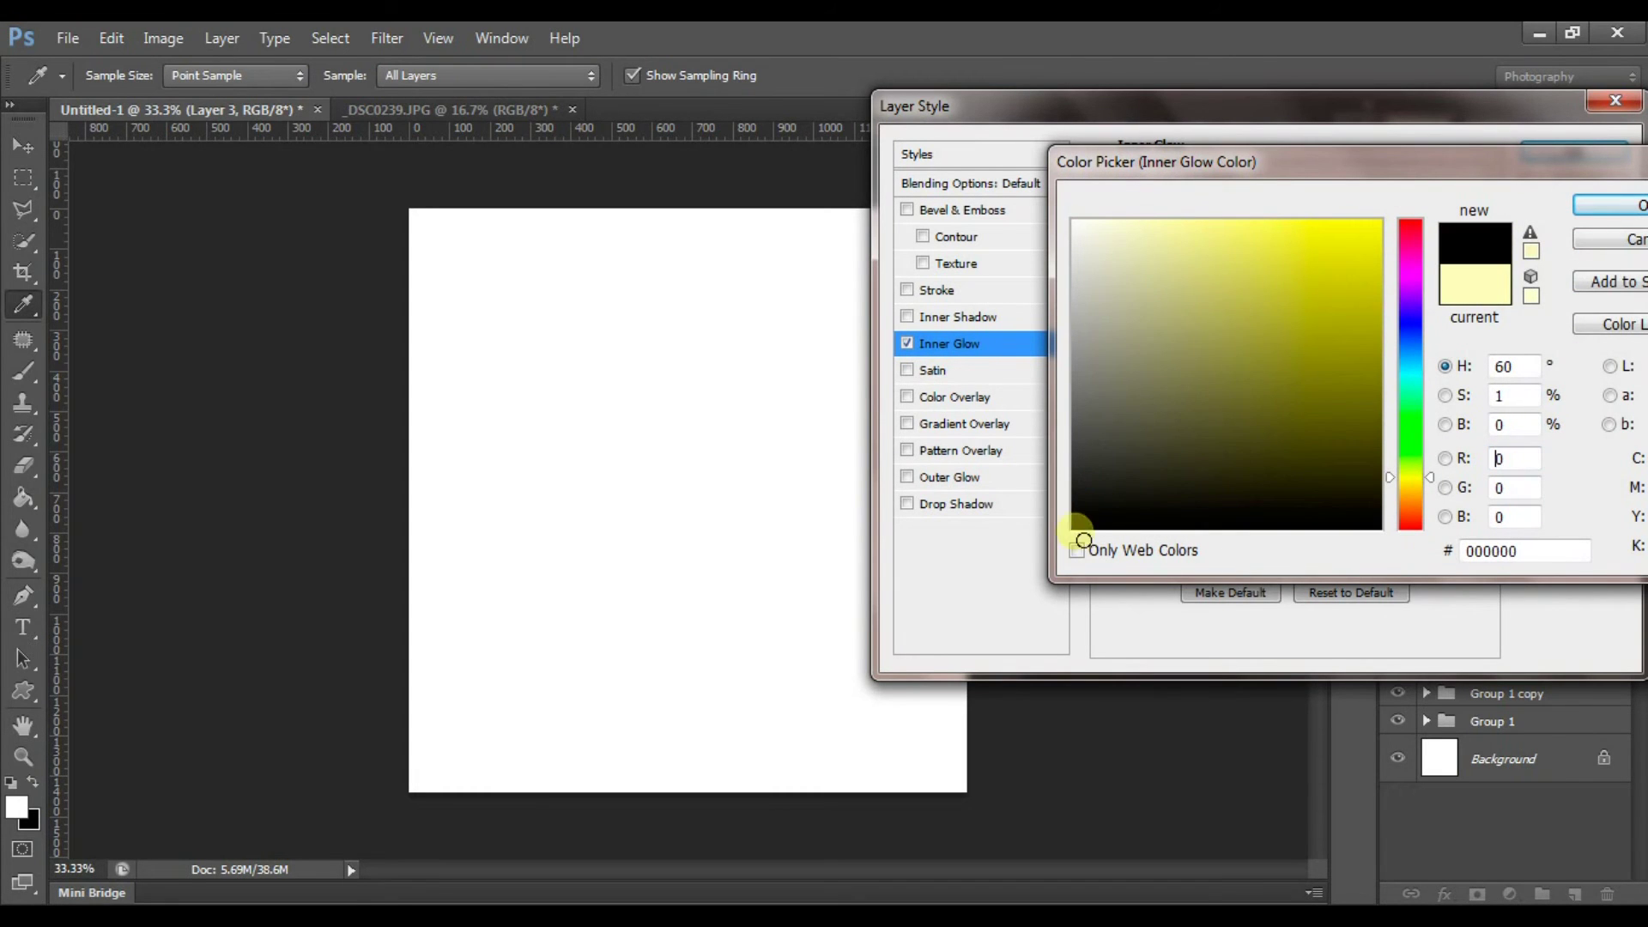
{"action": "left_click", "coordinate": [1584, 204]}
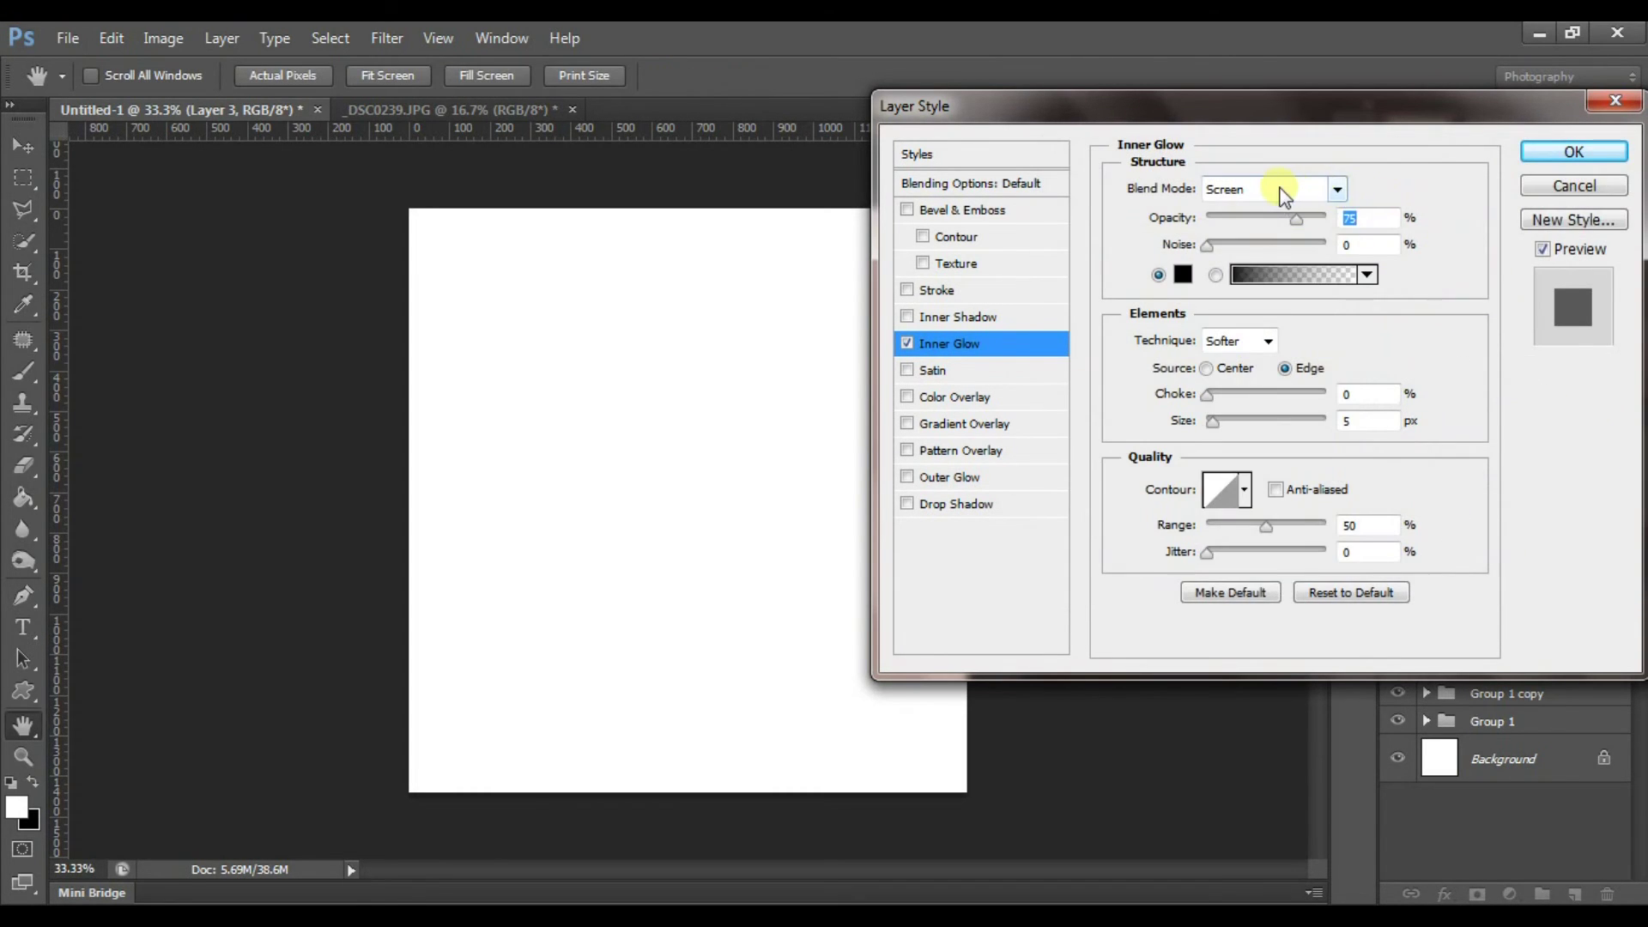
- Set the glow to Normal blending, Choke 0, Size 250 px, lower opacity, and apply
{"action": "left_click", "coordinate": [1284, 196]}
{"action": "left_click", "coordinate": [1261, 210]}
{"action": "mouse_move", "coordinate": [1211, 395]}
{"action": "left_mouse_down"}
{"action": "mouse_move", "coordinate": [1246, 395]}
{"action": "mouse_move", "coordinate": [1255, 424]}
{"action": "mouse_move", "coordinate": [1339, 422]}
{"action": "left_mouse_up"}
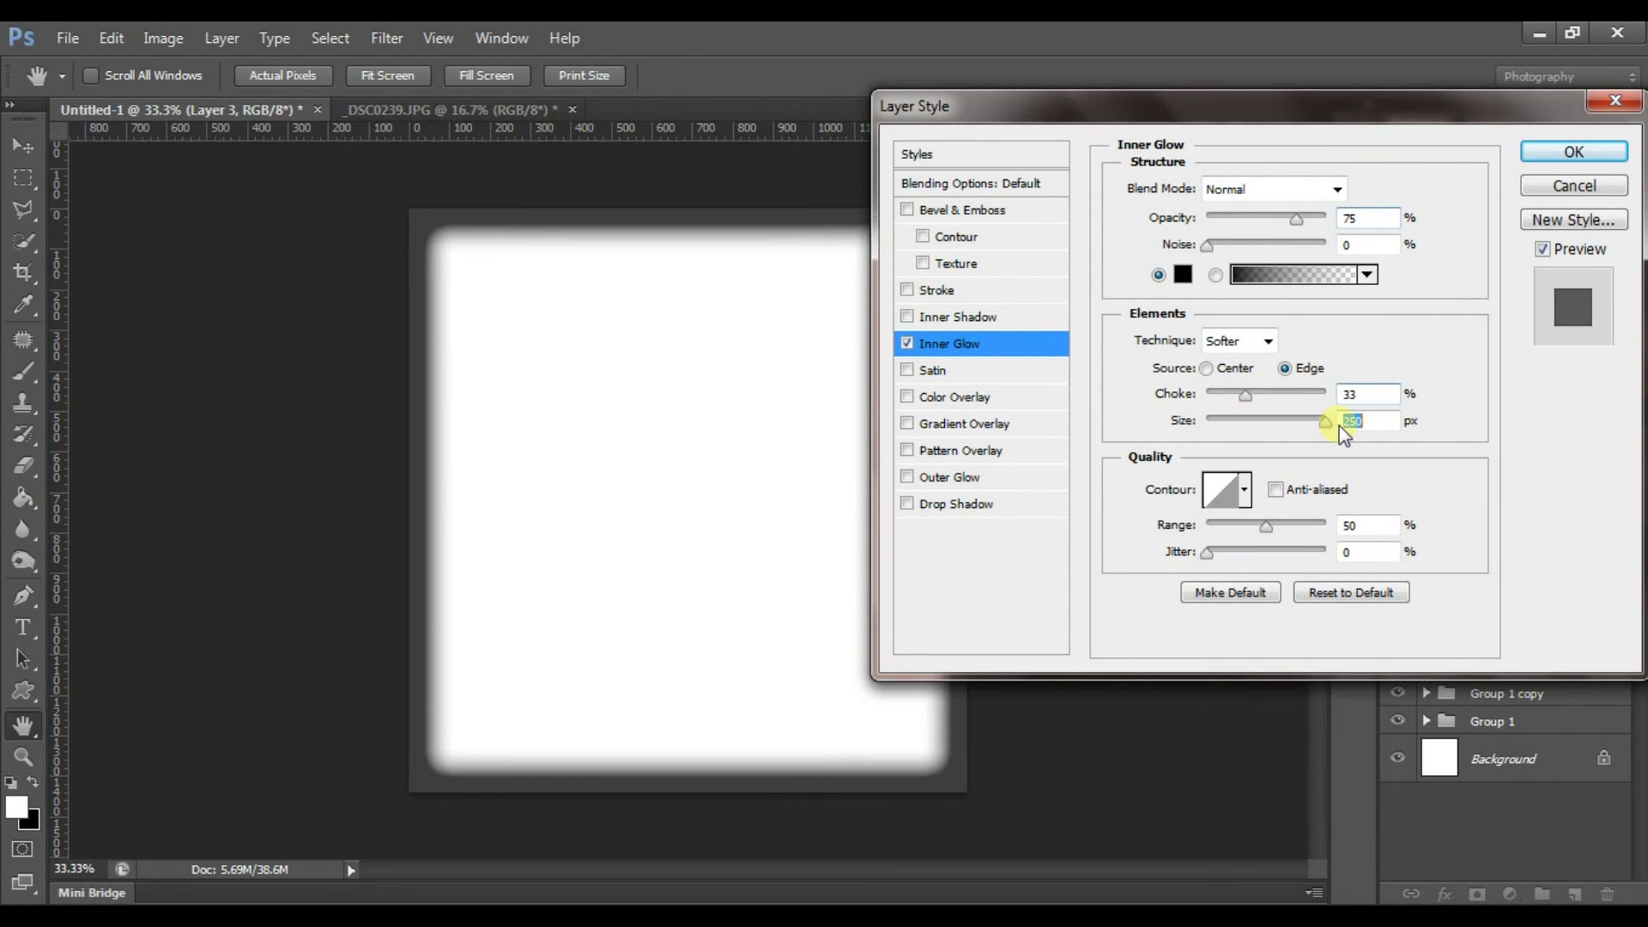
{"action": "left_click_drag", "start_coordinate": [1246, 395], "coordinate": [1201, 395]}
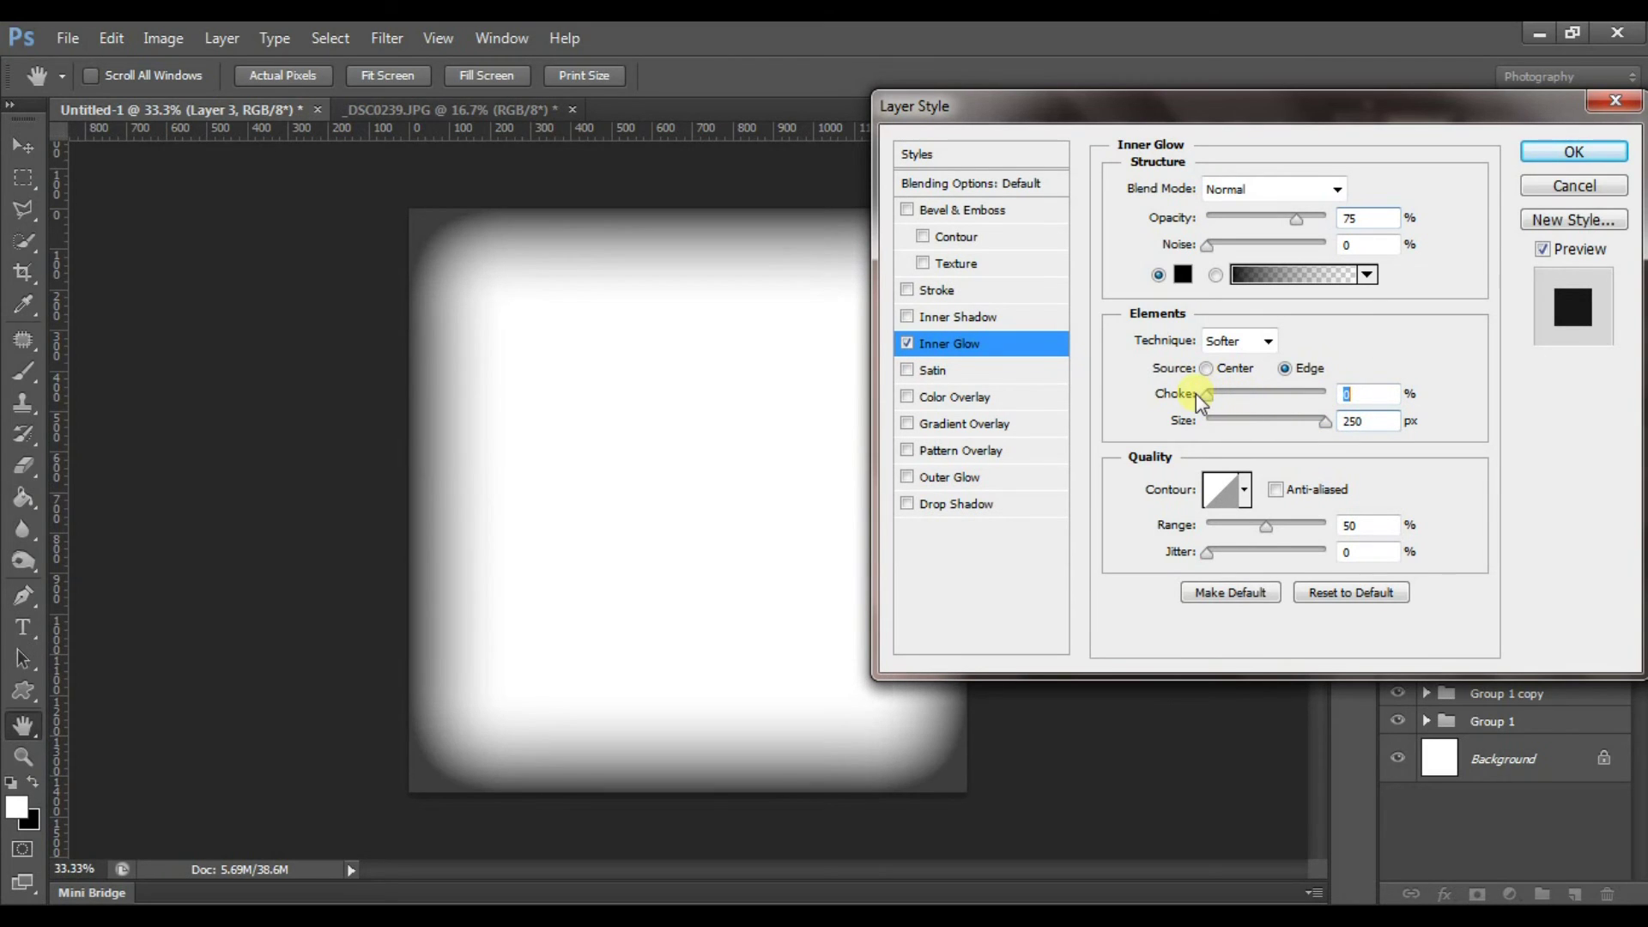
{"action": "mouse_move", "coordinate": [1293, 230]}
{"action": "left_mouse_down"}
{"action": "mouse_move", "coordinate": [1239, 221]}
{"action": "mouse_move", "coordinate": [1255, 225]}
{"action": "left_mouse_up"}
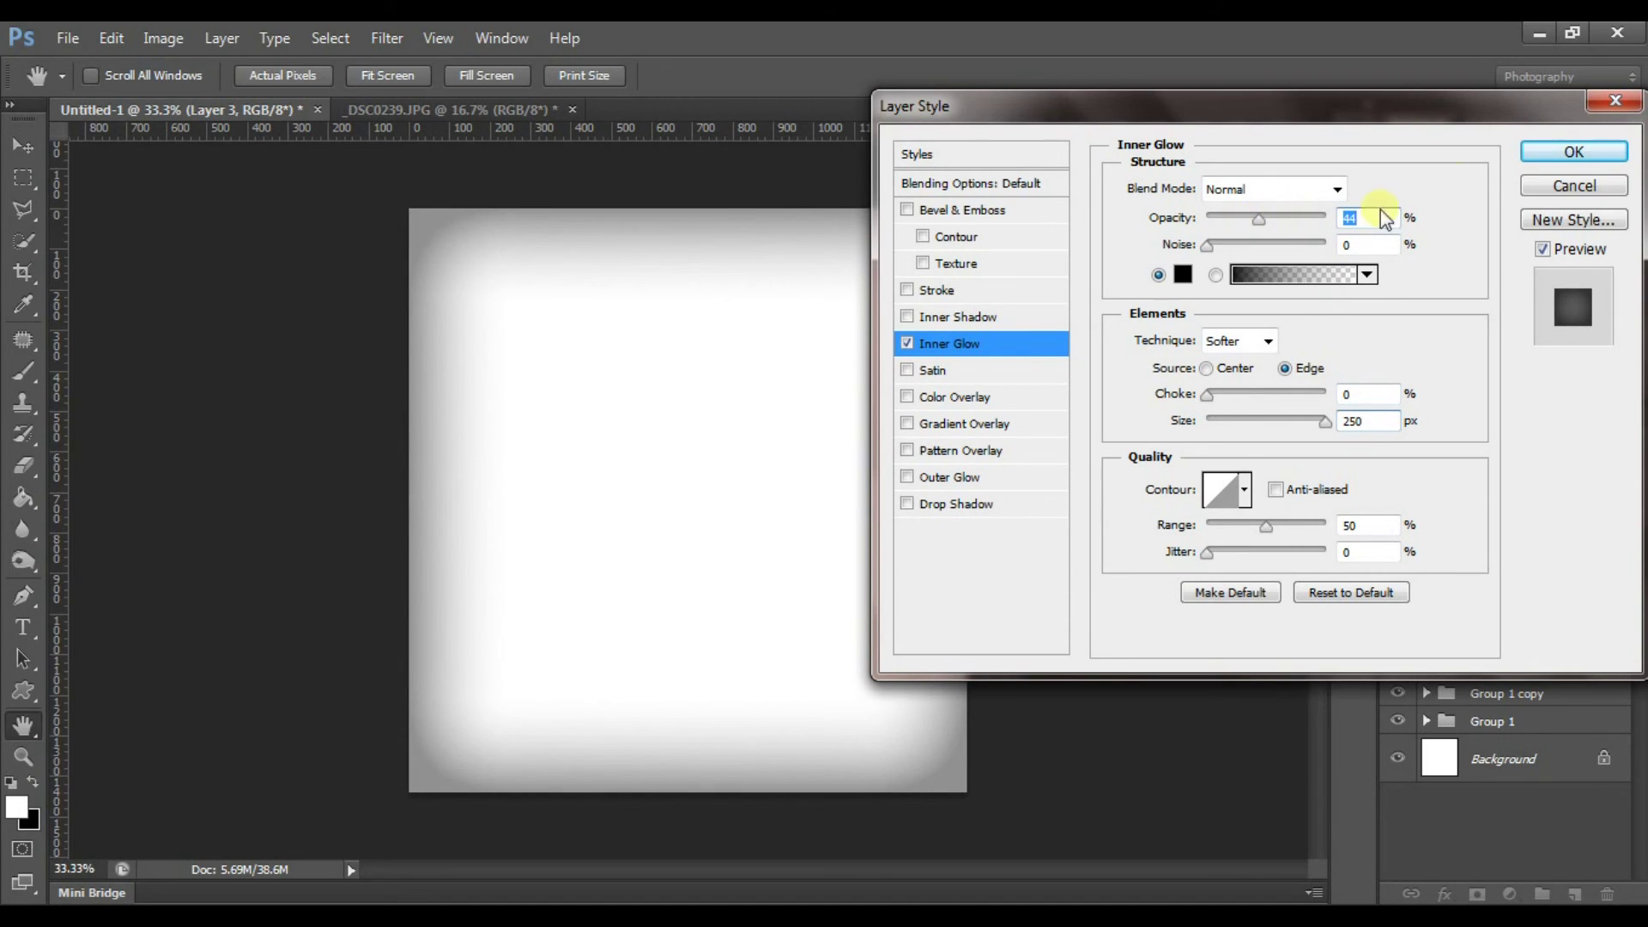
{"action": "left_click", "coordinate": [1570, 155]}
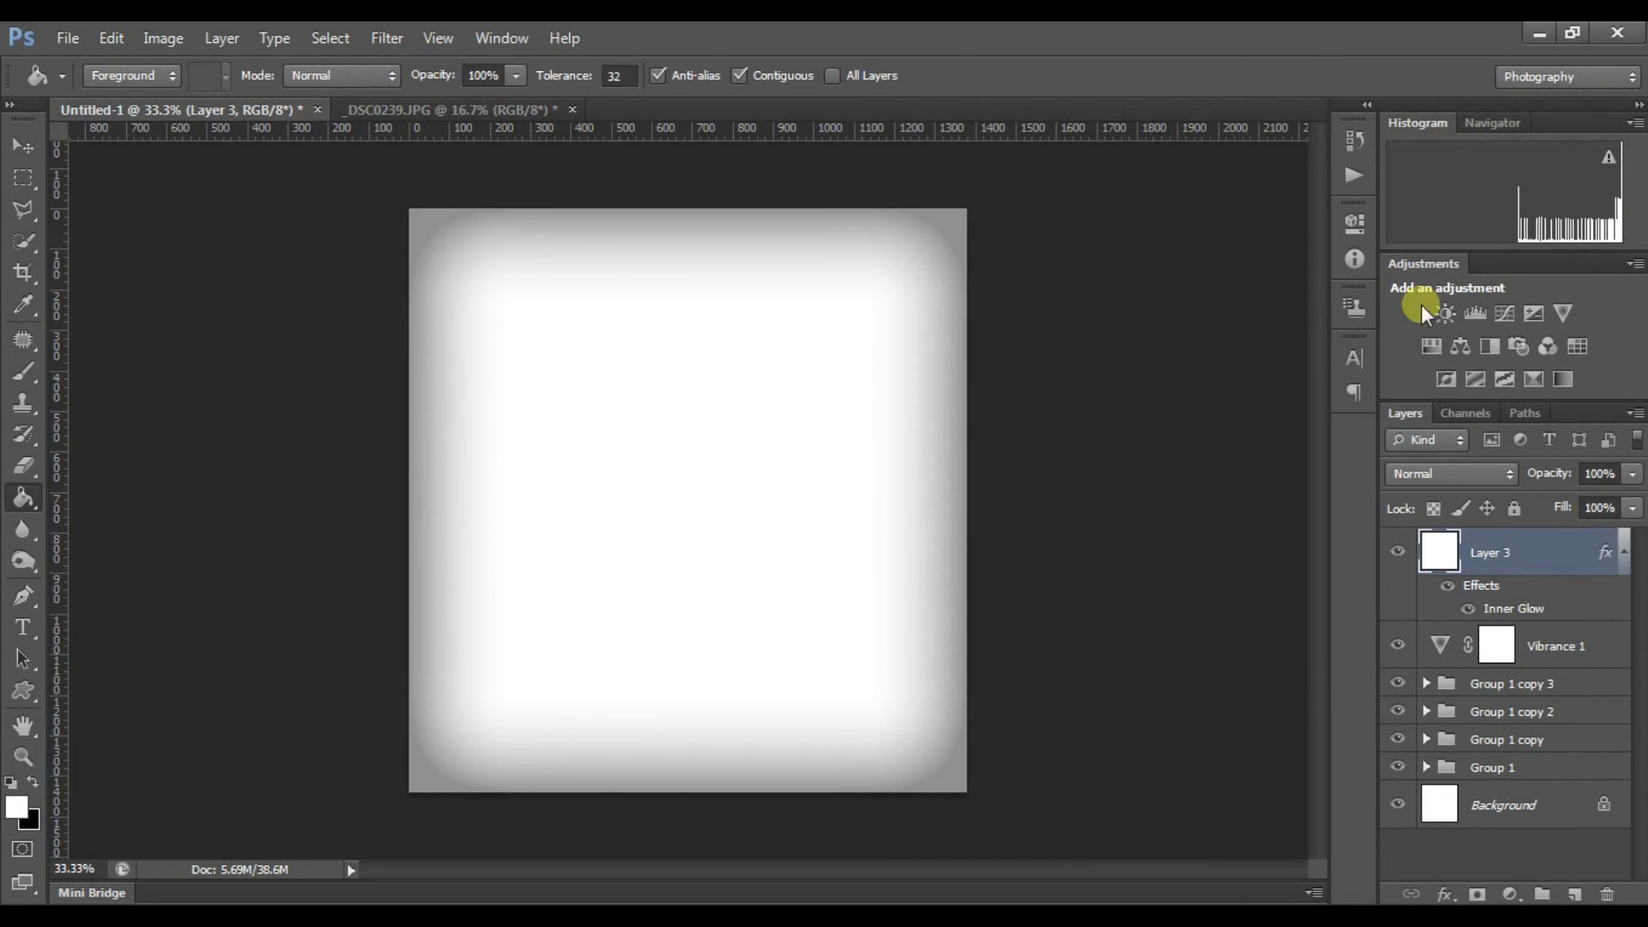
- Set Layer 3's blend mode to Multiply and toggle its visibility to compare the vignette
{"action": "left_click", "coordinate": [1449, 474]}
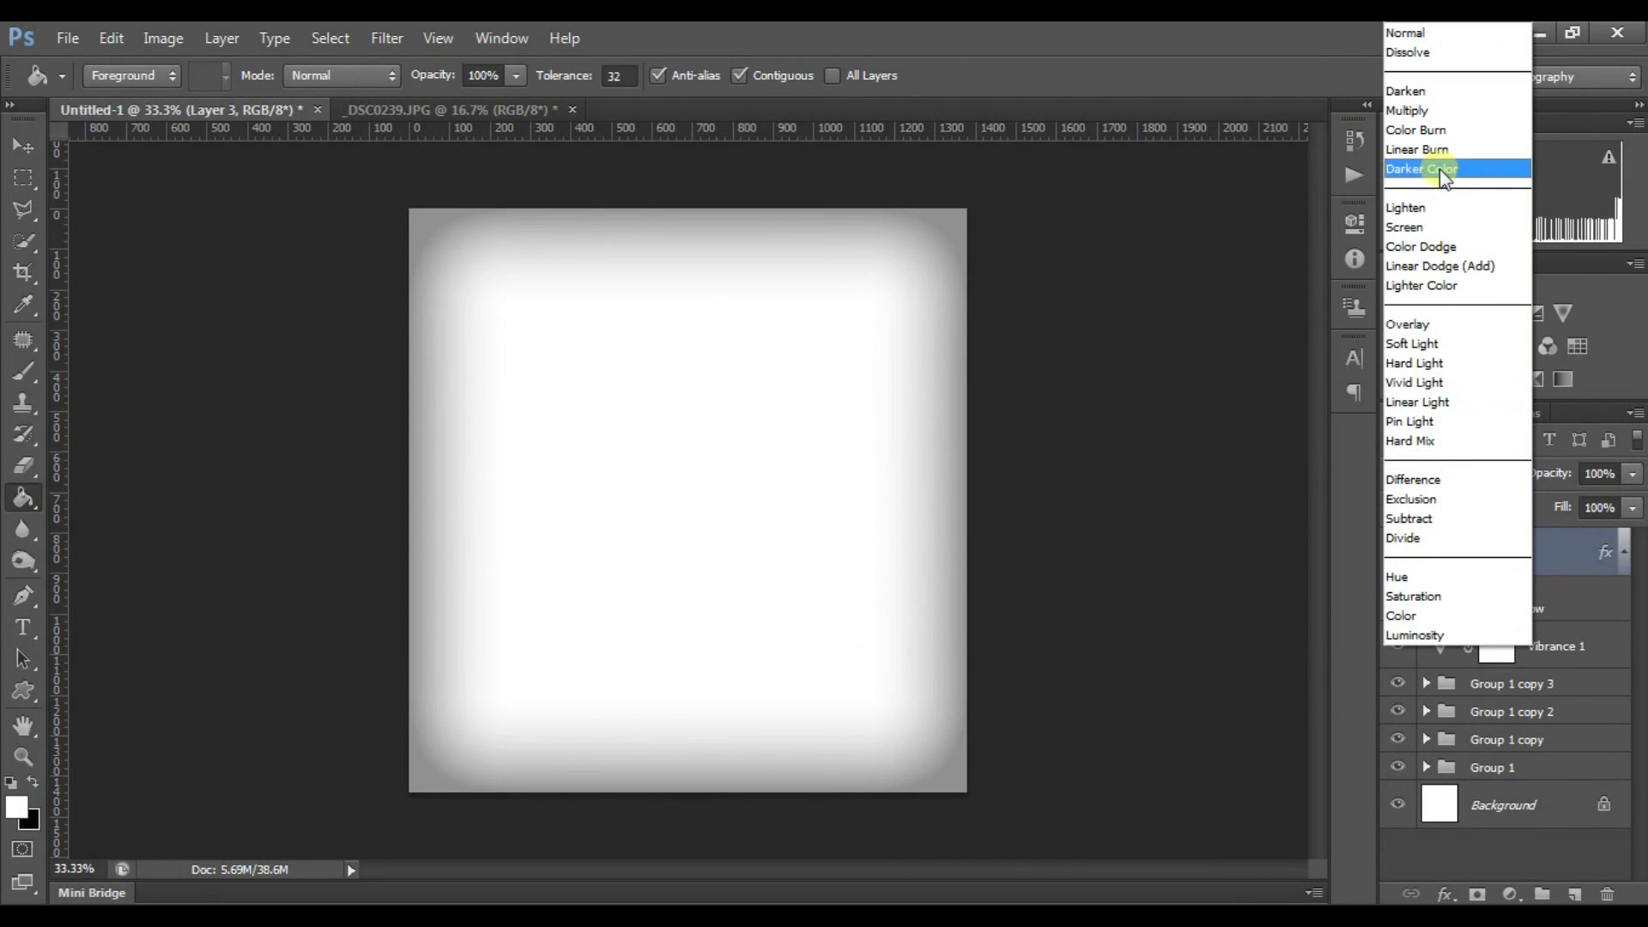
{"action": "left_click", "coordinate": [1414, 115]}
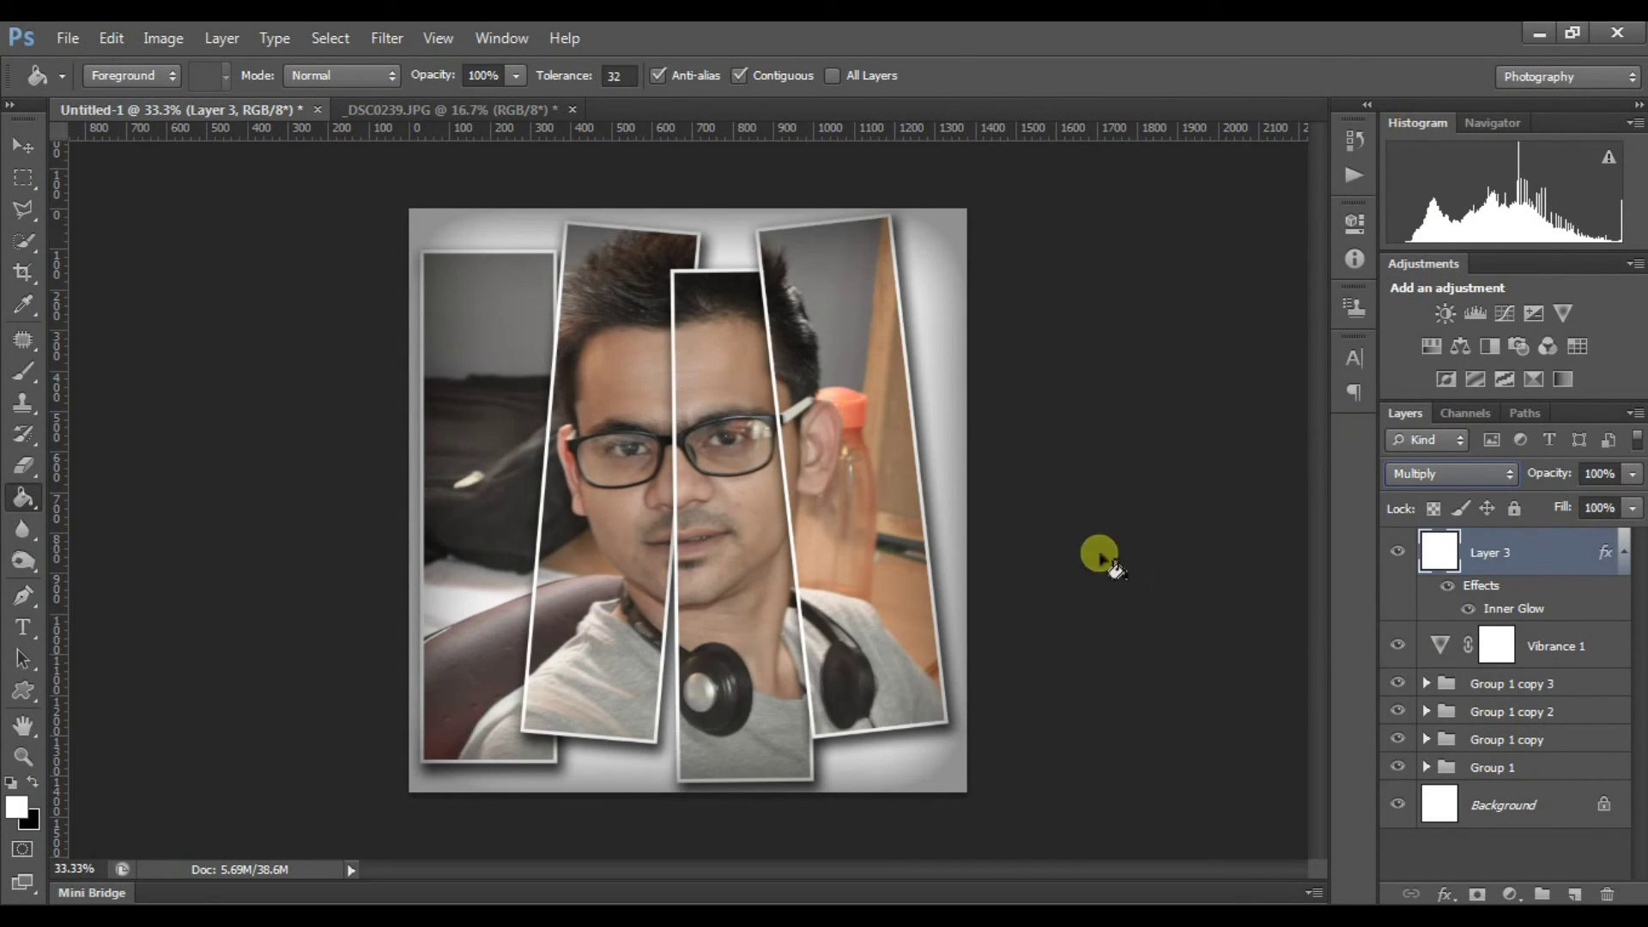
{"action": "left_click", "coordinate": [1398, 552]}
{"action": "left_click", "coordinate": [1408, 552]}
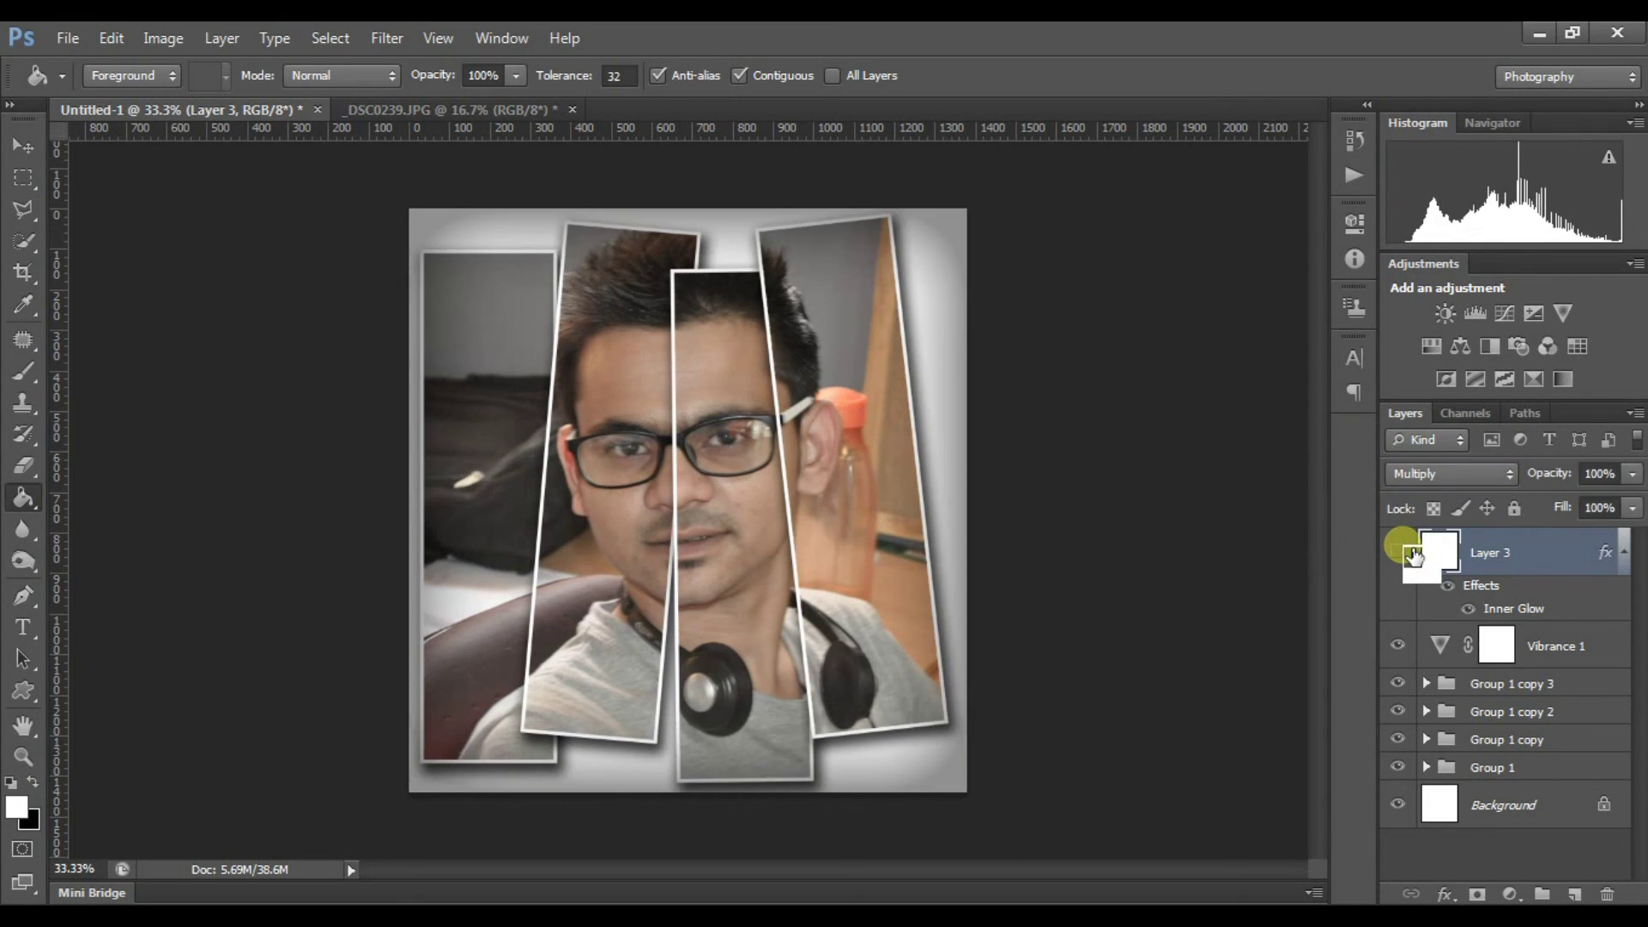
{"action": "left_click", "coordinate": [1408, 552]}
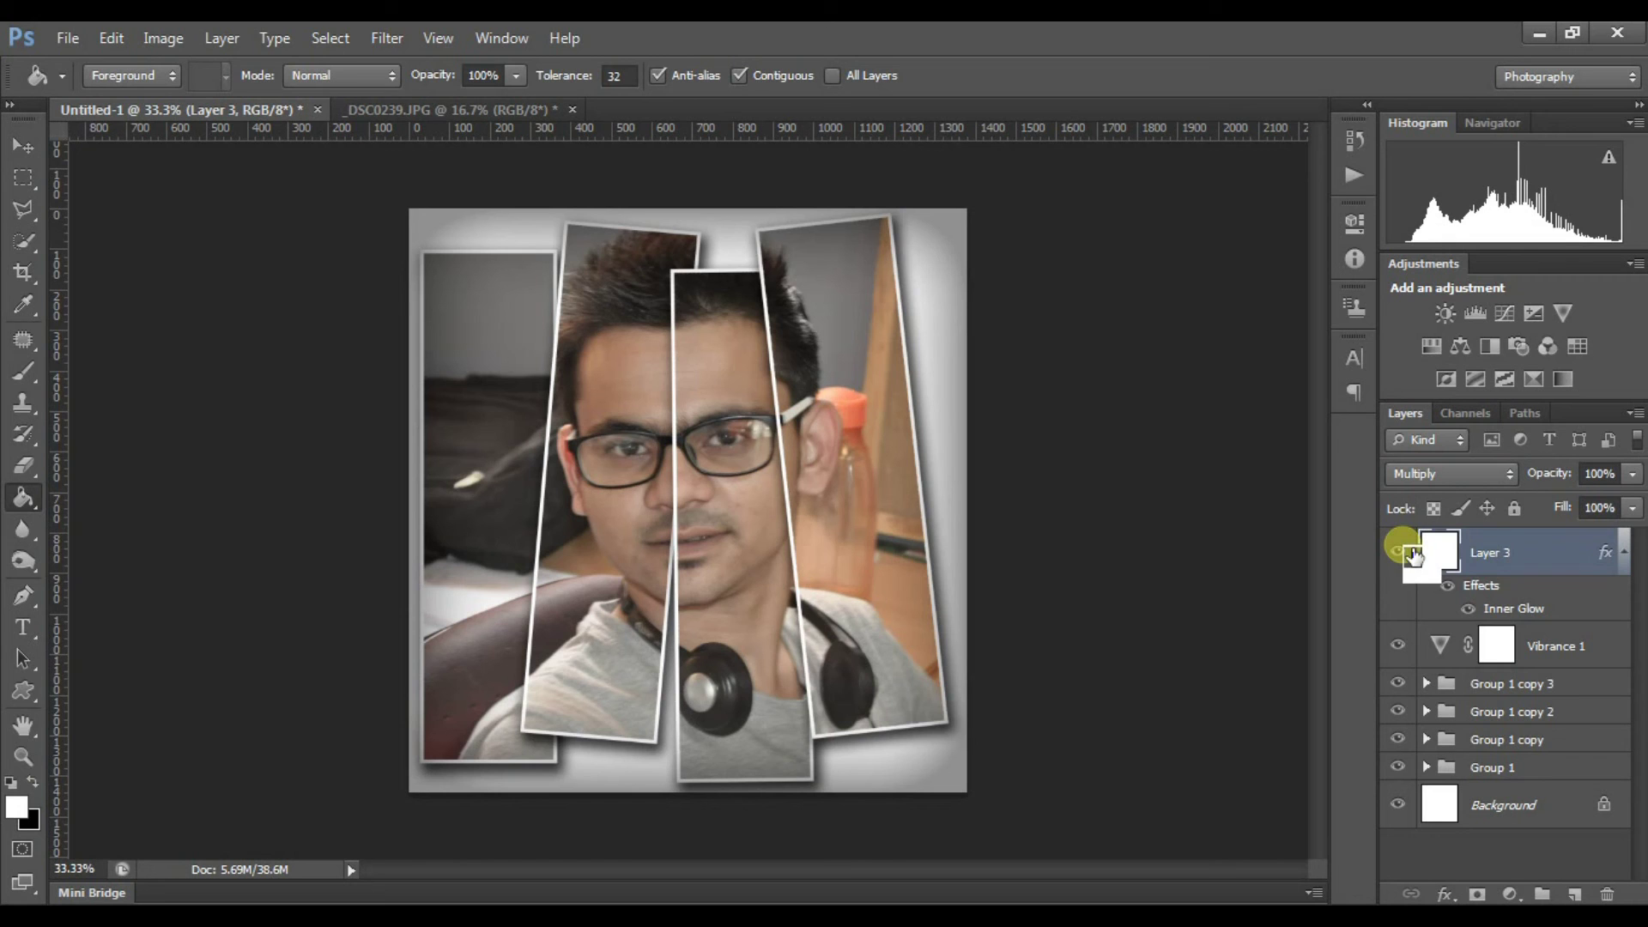